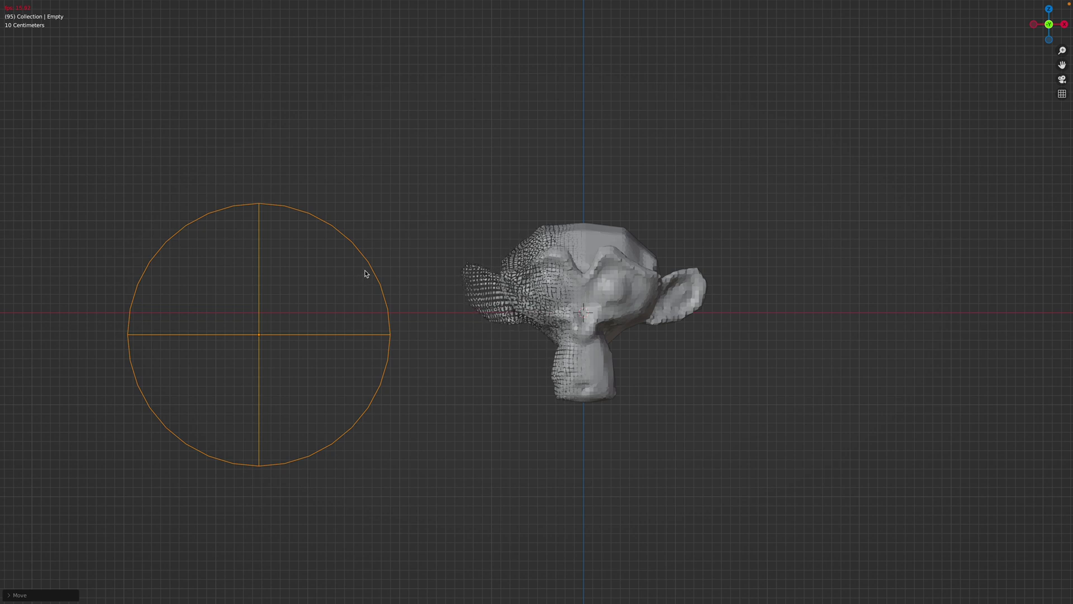
Move the spherical empty over the monkey head and back out to its left to preview the dissolve effect
{"action": "key", "text": "g"}
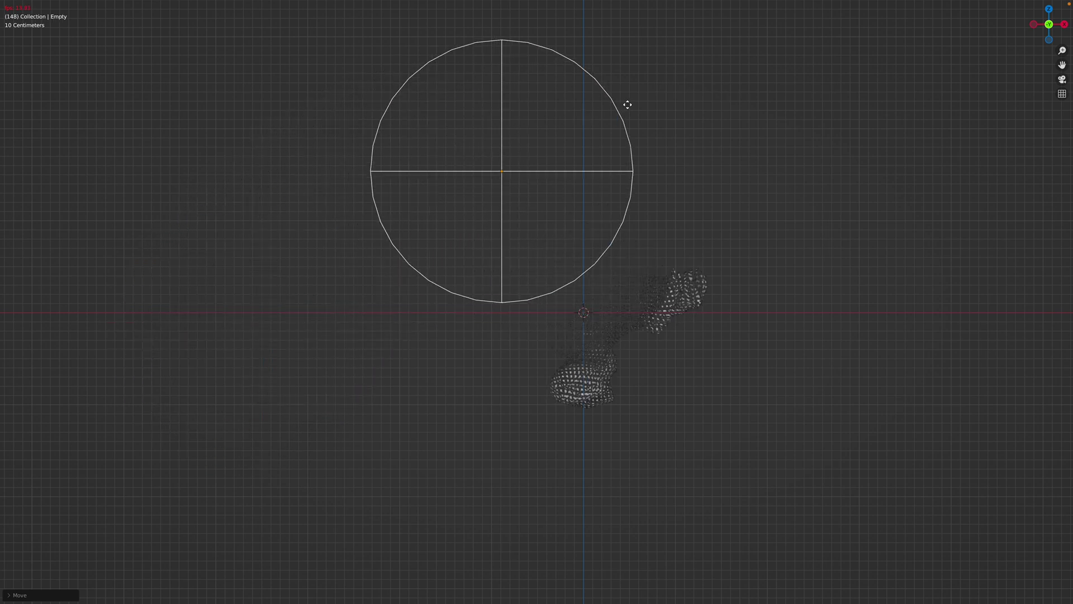
{"action": "left_click_drag", "start_coordinate": [628, 105], "coordinate": [245, 256]}
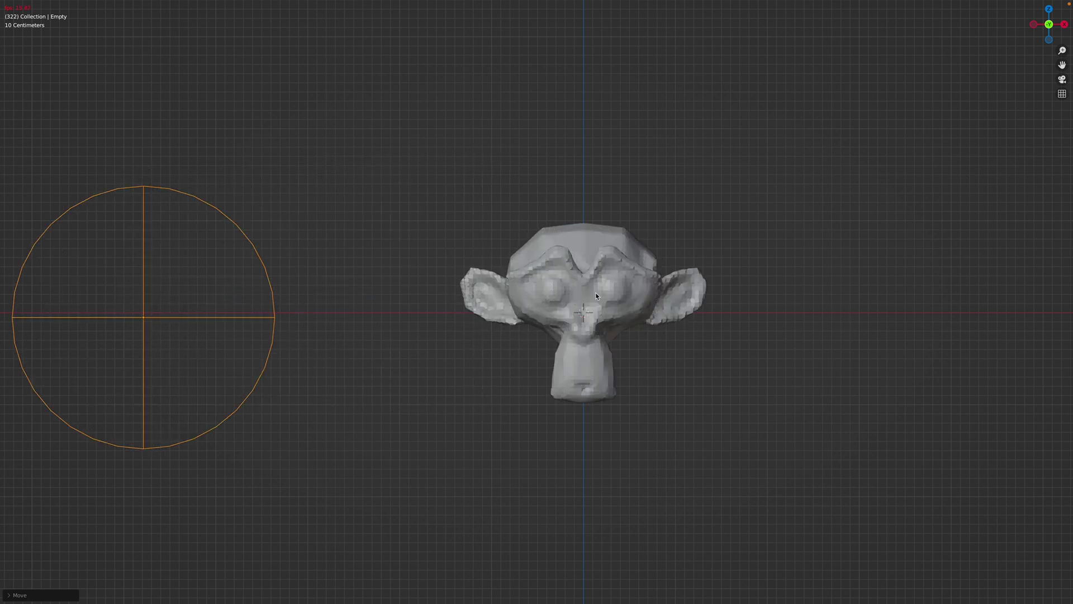
{"action": "key", "text": "g"}
{"action": "left_click", "coordinate": [486, 289]}
{"action": "left_click", "coordinate": [464, 204]}
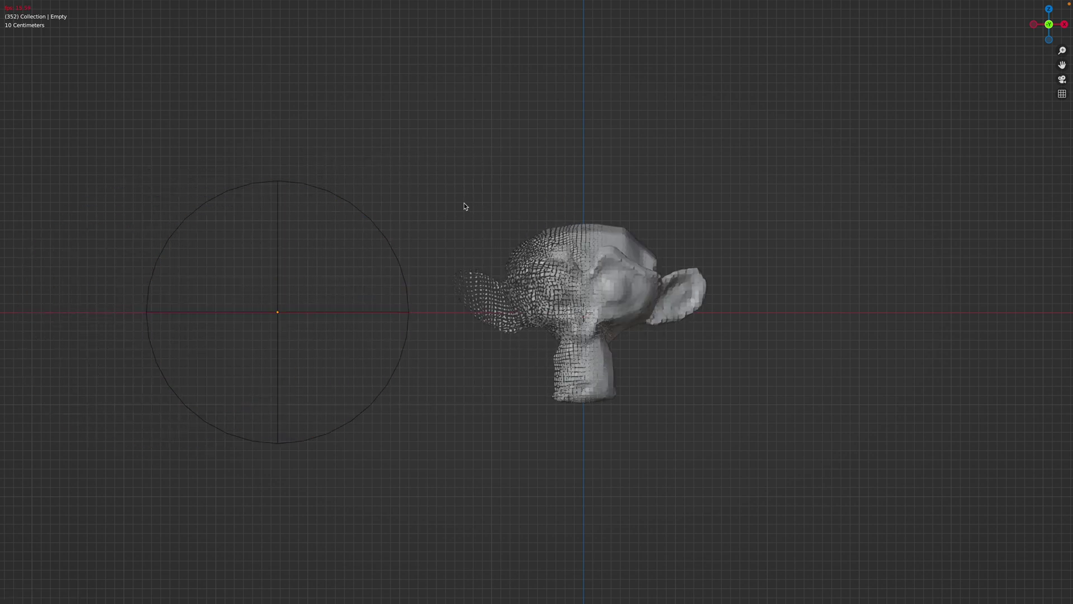
Restore the full workspace layout, select the Suzanne head and frame its whole geometry node tree
{"action": "key", "text": "ctrl+alt+space"}
{"action": "middle_click_drag", "start_coordinate": [491, 353], "coordinate": [470, 370]}
{"action": "left_click", "coordinate": [476, 373]}
{"action": "key", "text": "Home"}
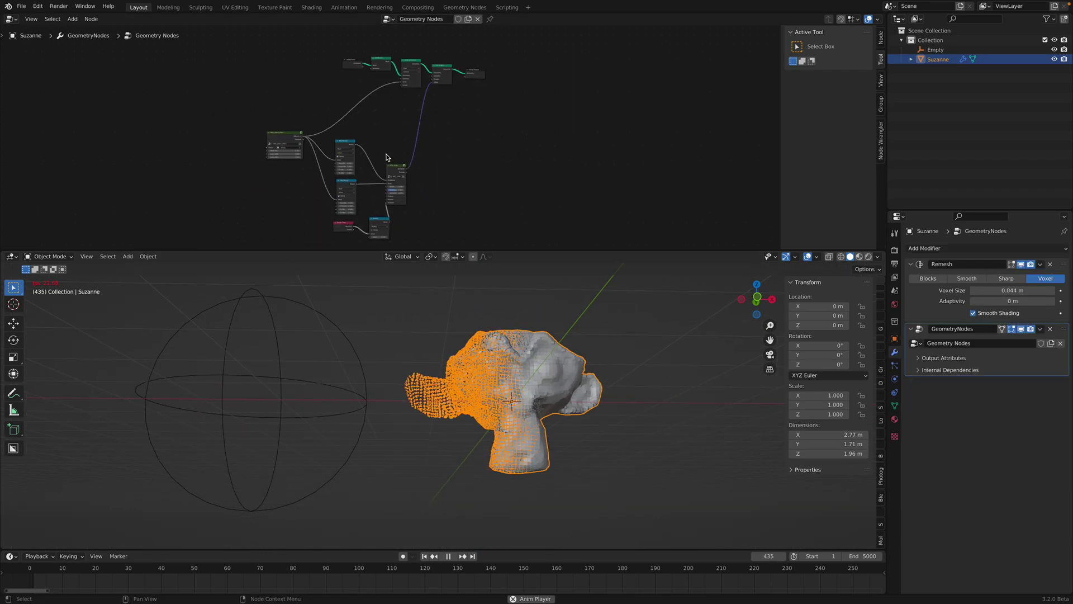
Enlarge the node editor over the 3D viewport and shift the MOL_noise node slightly up and left
{"action": "middle_click_drag", "start_coordinate": [375, 135], "coordinate": [373, 138]}
{"action": "scroll", "coordinate": [404, 114], "scroll_direction": "up", "scroll_amount": 3}
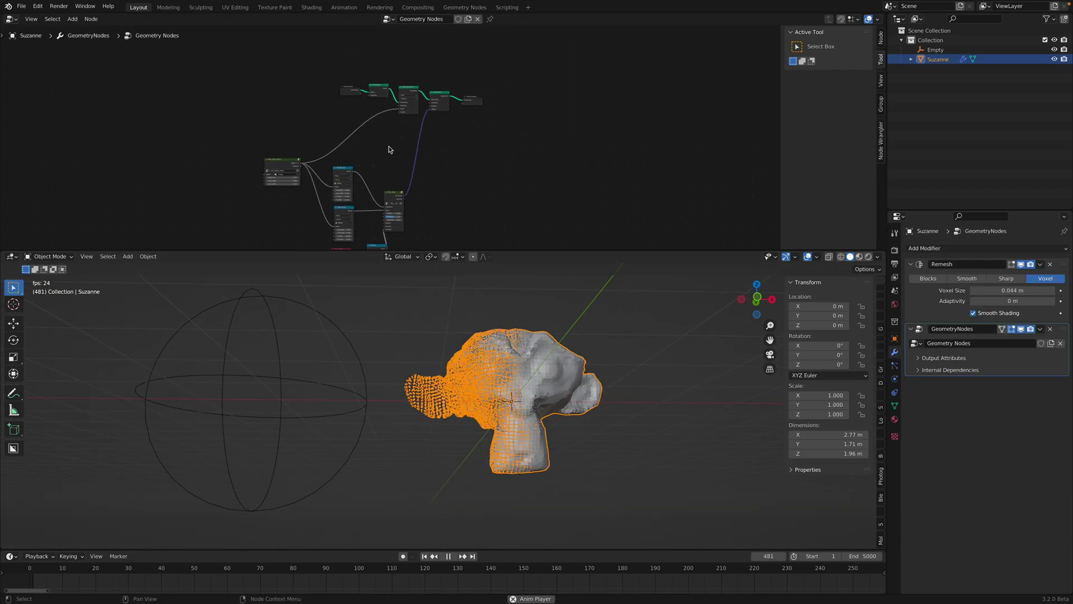
{"action": "middle_click_drag", "start_coordinate": [503, 196], "coordinate": [501, 204]}
{"action": "middle_click_drag", "start_coordinate": [375, 249], "coordinate": [479, 112]}
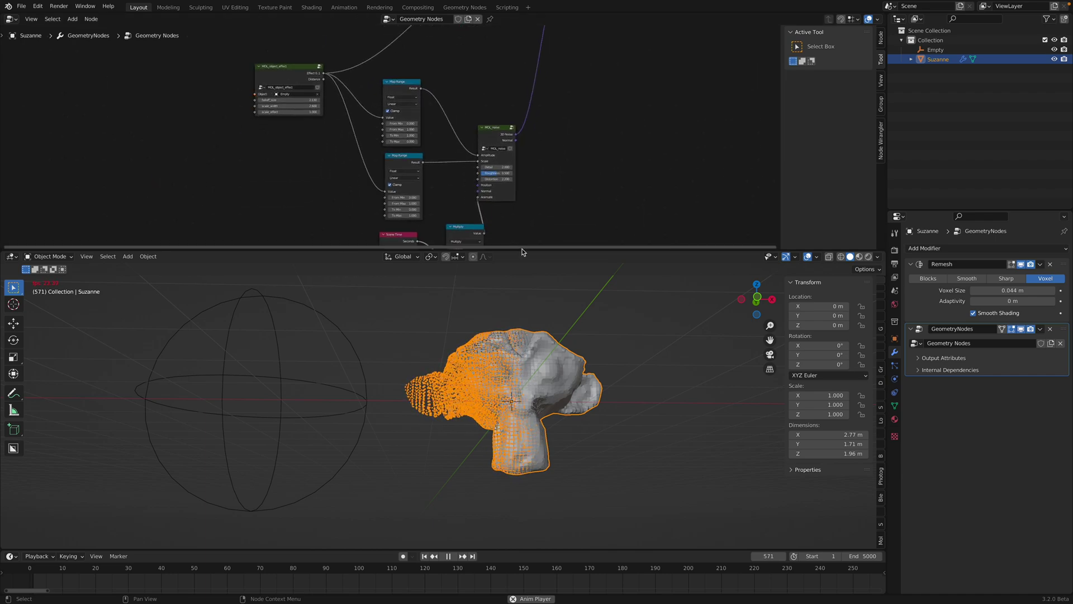
{"action": "left_click_drag", "start_coordinate": [521, 256], "coordinate": [522, 337]}
{"action": "scroll", "coordinate": [311, 196], "scroll_direction": "up", "scroll_amount": 3}
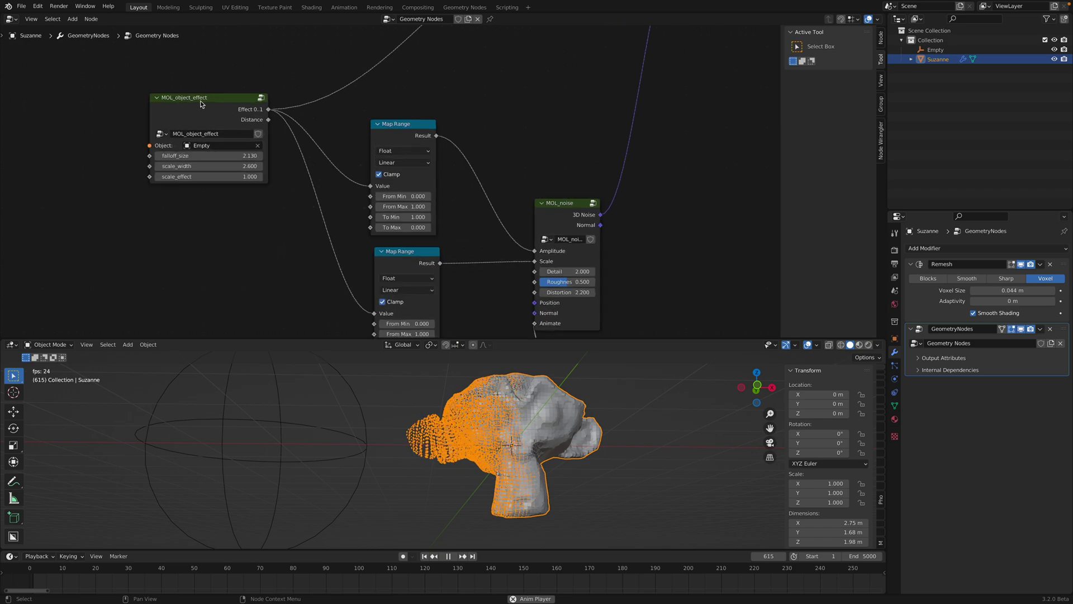
{"action": "left_click_drag", "start_coordinate": [586, 218], "coordinate": [573, 206]}
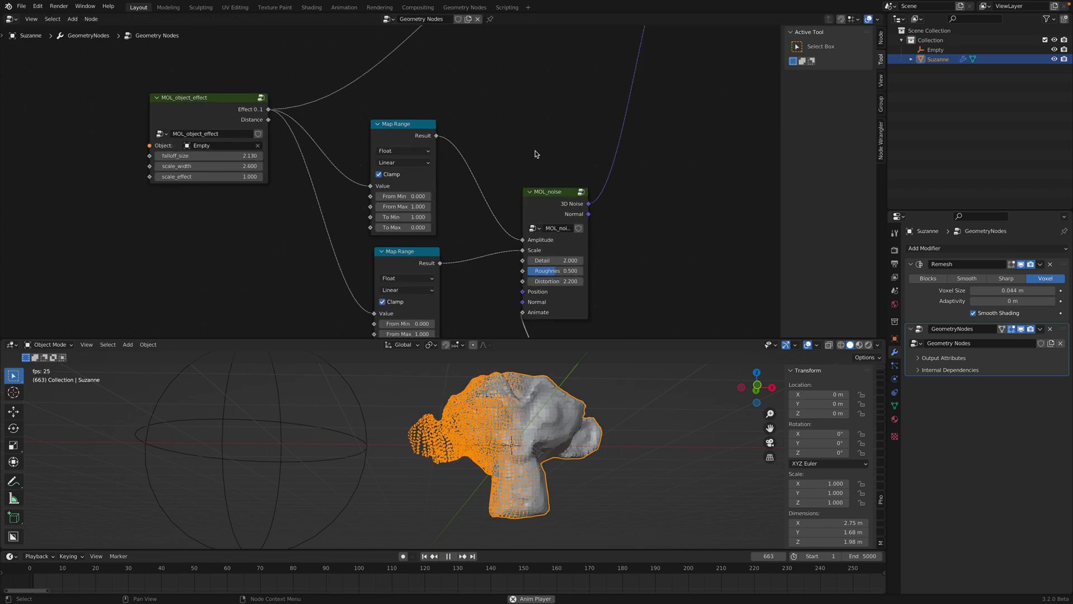
Search the add-on preferences for "mole", view the Molecular Nodes add-on details and close the preferences
{"action": "left_click", "coordinate": [38, 7]}
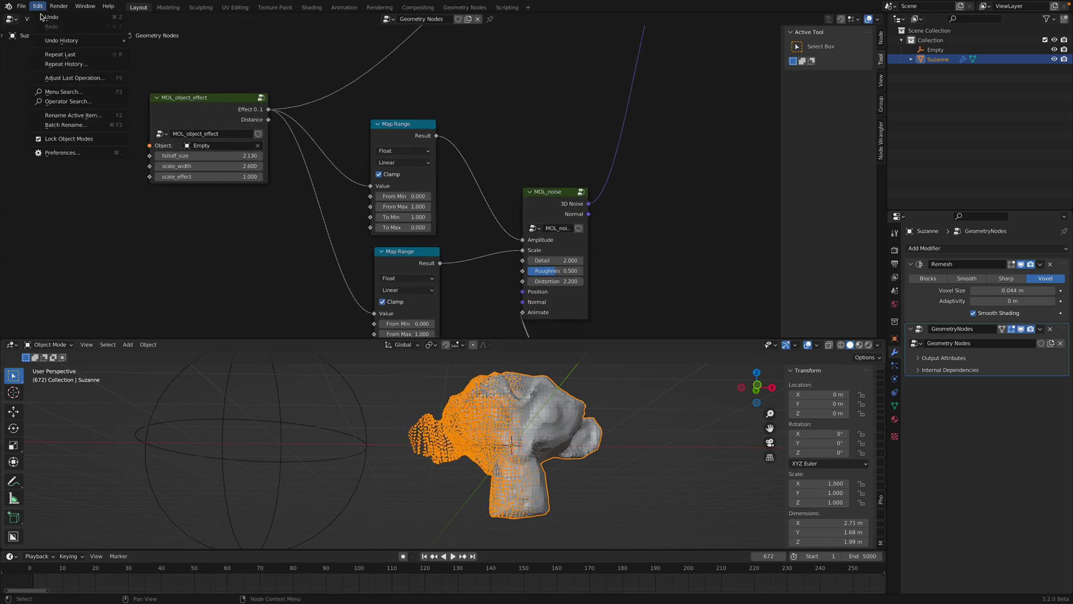
{"action": "left_click", "coordinate": [65, 152]}
{"action": "type", "text": "mole"}
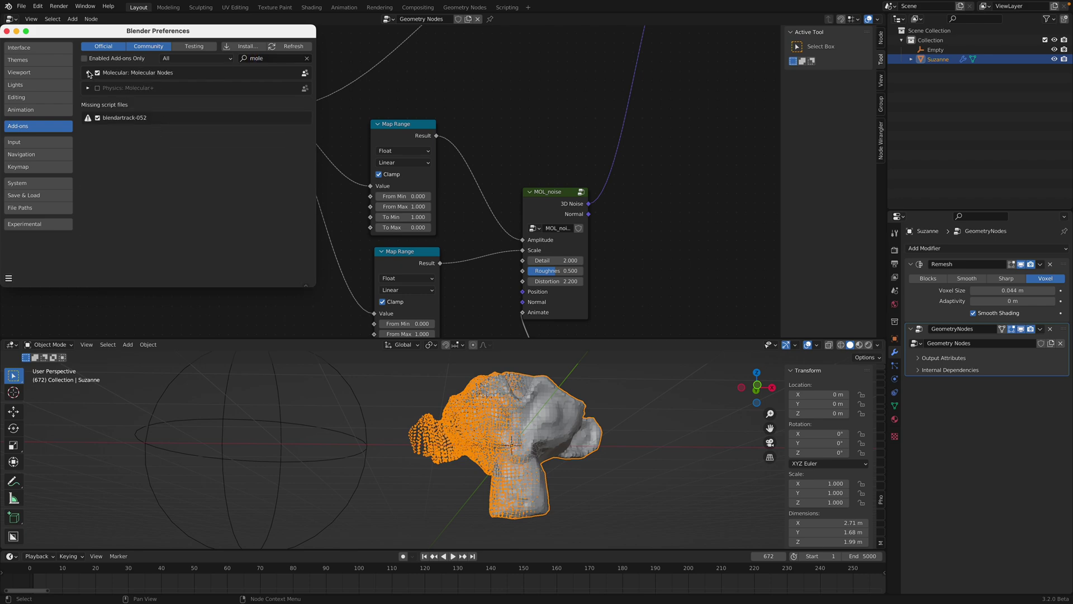
{"action": "left_click", "coordinate": [88, 73]}
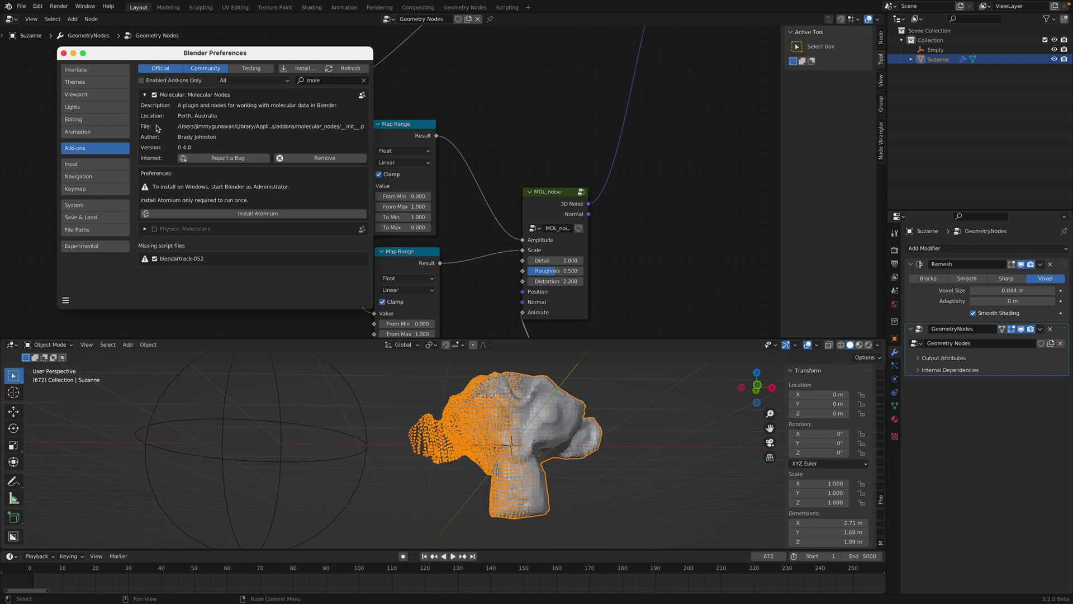
{"action": "left_click", "coordinate": [64, 55]}
Move the upper Map Range node slightly upward, leaving free space beside the MOL_noise node in view
{"action": "middle_click_drag", "start_coordinate": [305, 178], "coordinate": [285, 146]}
{"action": "left_click_drag", "start_coordinate": [381, 106], "coordinate": [381, 84]}
{"action": "scroll", "coordinate": [377, 129], "scroll_direction": "down", "scroll_amount": 3}
{"action": "middle_click_drag", "start_coordinate": [631, 180], "coordinate": [533, 168]}
Look up the Noise and Object Effect nodes among the Molecular Nodes animation nodes available to add
{"action": "key", "text": "shift+a"}
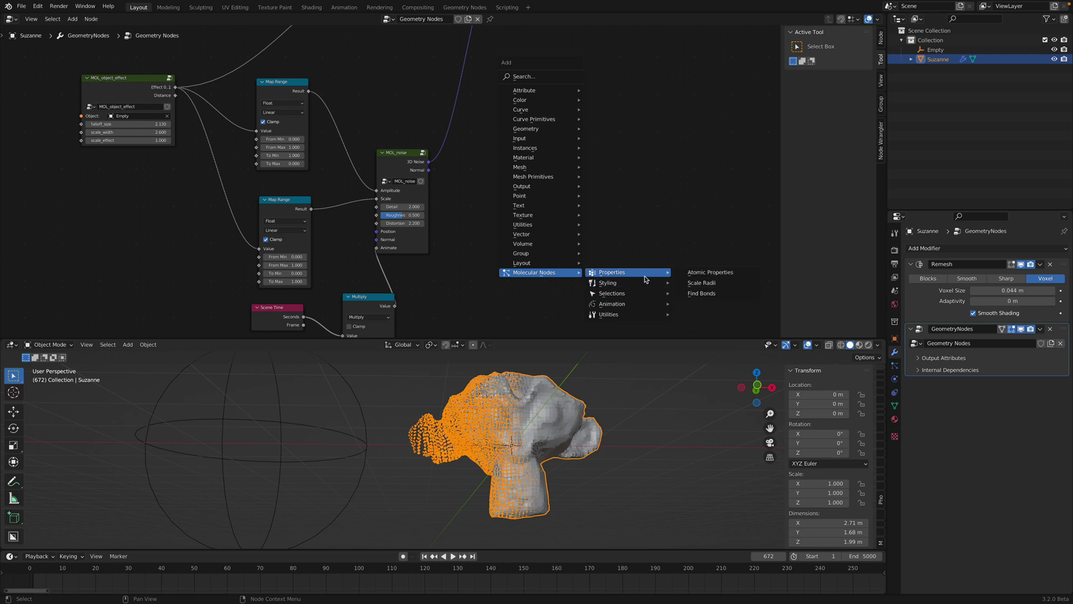
{"action": "mouse_move", "coordinate": [623, 303]}
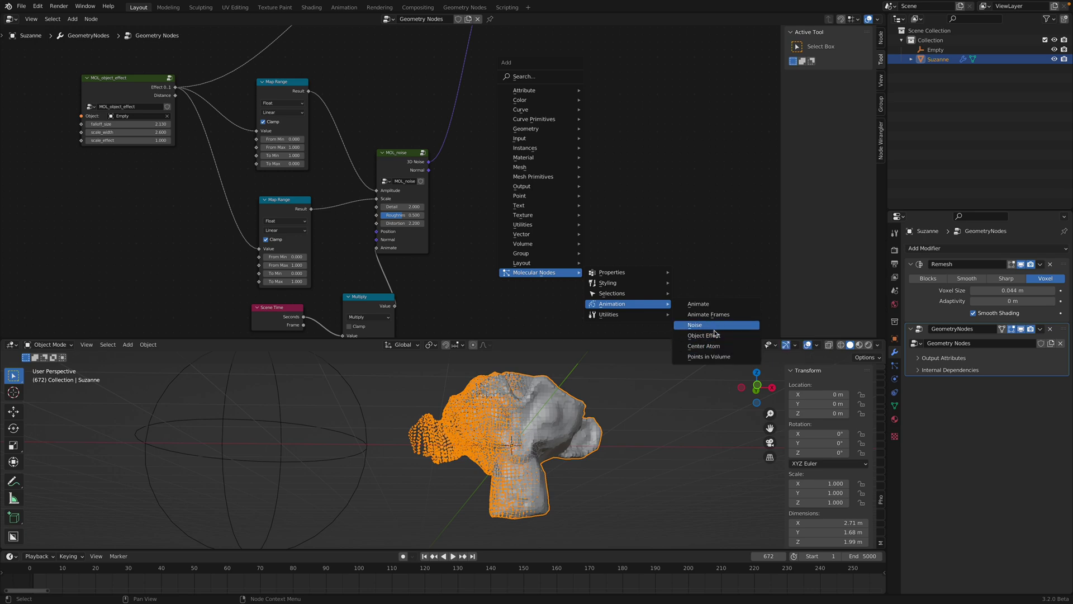
{"action": "middle_click_drag", "start_coordinate": [582, 188], "coordinate": [676, 228]}
Inspect the contents of the MOL_noise and MOL_object_effect node groups, then return to the main node tree
{"action": "left_click_drag", "start_coordinate": [493, 197], "coordinate": [525, 186]}
{"action": "scroll", "coordinate": [525, 190], "scroll_direction": "down", "scroll_amount": 4}
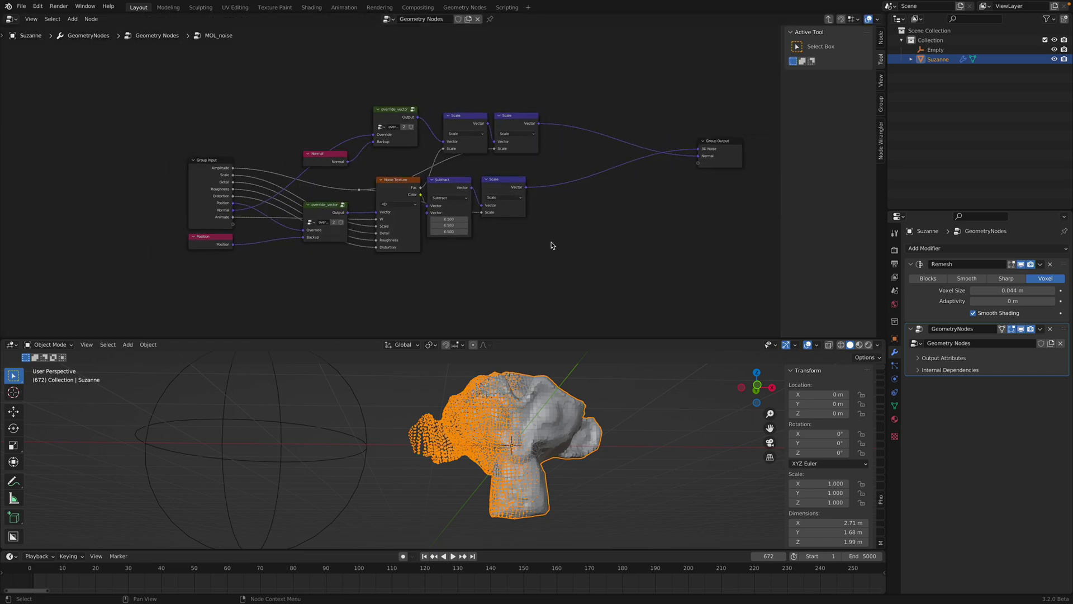
{"action": "scroll", "coordinate": [422, 190], "scroll_direction": "up", "scroll_amount": 3}
{"action": "left_click", "coordinate": [246, 137]}
{"action": "scroll", "coordinate": [486, 201], "scroll_direction": "down", "scroll_amount": 3}
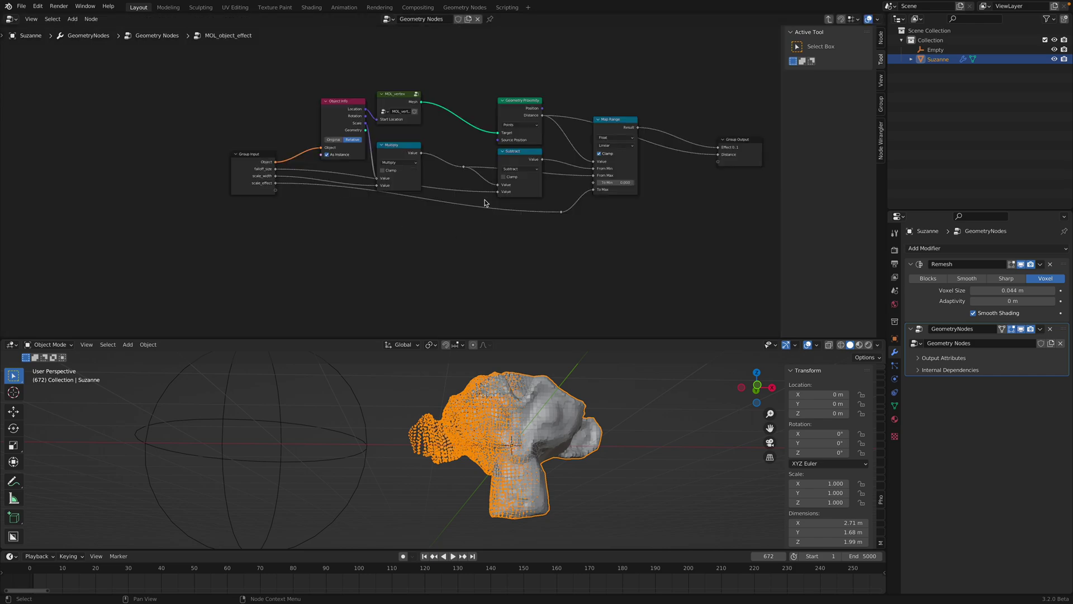
{"action": "scroll", "coordinate": [426, 230], "scroll_direction": "up", "scroll_amount": 3}
Space out the Group Output, Set Position, Scale Elements and Split Edges nodes along the main geometry chain
{"action": "left_click_drag", "start_coordinate": [513, 182], "coordinate": [516, 170]}
{"action": "middle_click_drag", "start_coordinate": [585, 139], "coordinate": [539, 273]}
{"action": "left_click_drag", "start_coordinate": [631, 131], "coordinate": [670, 141]}
{"action": "left_click_drag", "start_coordinate": [554, 118], "coordinate": [581, 113]}
{"action": "left_click_drag", "start_coordinate": [478, 110], "coordinate": [497, 110]}
{"action": "left_click_drag", "start_coordinate": [393, 108], "coordinate": [395, 101]}
{"action": "scroll", "coordinate": [391, 112], "scroll_direction": "up", "scroll_amount": 2}
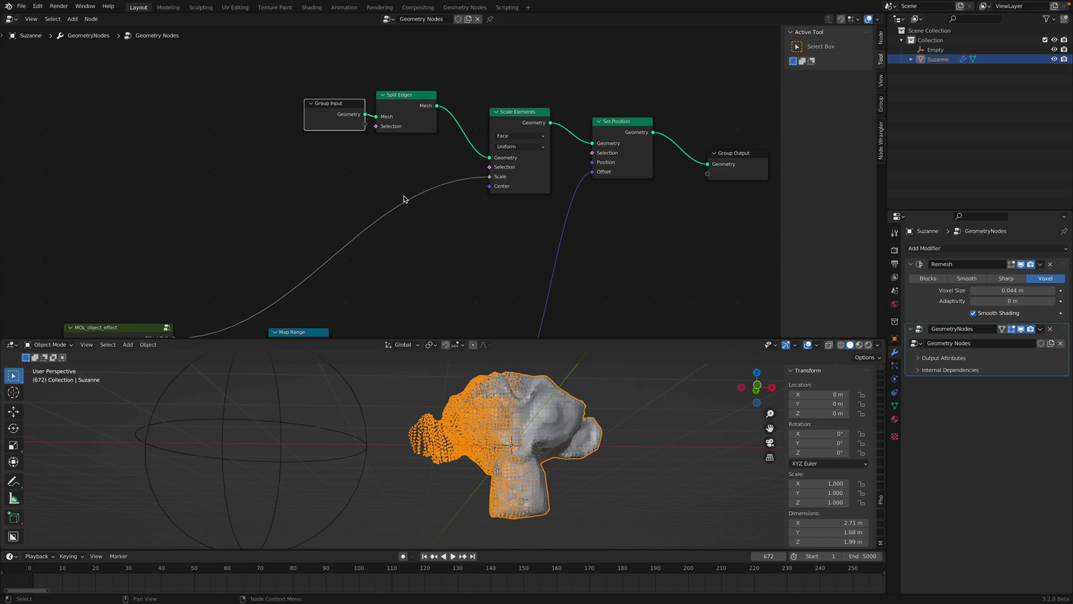
Mute the links feeding the Scale Elements scale and the Set Position offset
{"action": "mouse_move", "coordinate": [417, 229]}
{"action": "right_mouse_down", "text": "ctrl+alt"}
{"action": "mouse_move", "coordinate": [544, 233]}
{"action": "mouse_move", "coordinate": [611, 253]}
{"action": "right_mouse_up", "text": "ctrl+alt"}
{"action": "middle_click_drag", "start_coordinate": [553, 251], "coordinate": [512, 336]}
{"action": "scroll", "coordinate": [527, 306], "scroll_direction": "up", "scroll_amount": 3}
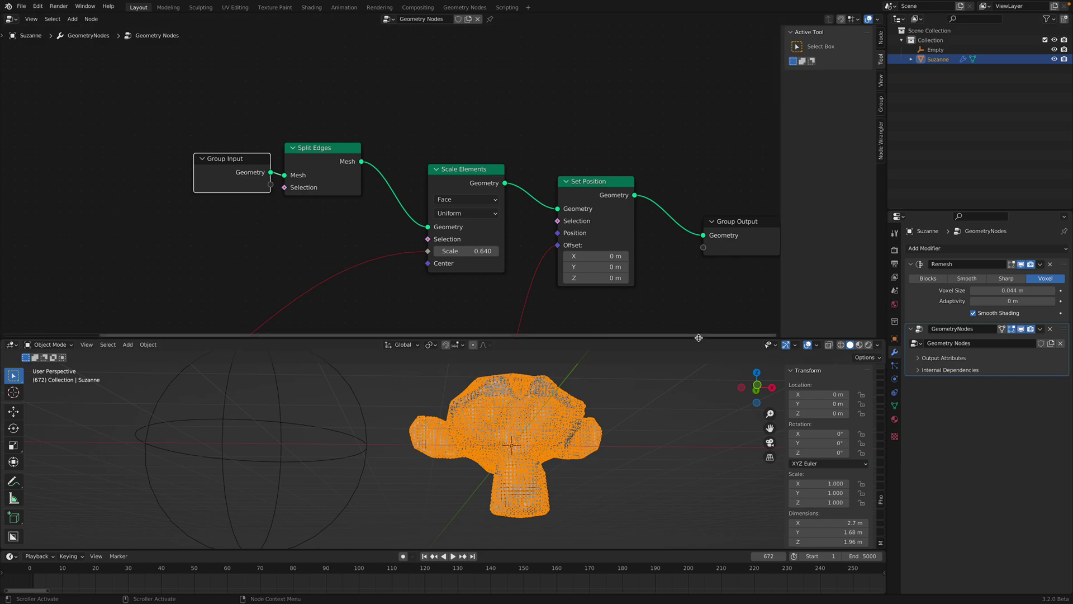
Enlarge the 3D viewport and deselect Suzanne to view the separated faces up close
{"action": "left_click_drag", "start_coordinate": [699, 342], "coordinate": [699, 243]}
{"action": "left_click", "coordinate": [648, 316]}
{"action": "scroll", "coordinate": [584, 369], "scroll_direction": "up", "scroll_amount": 5}
{"action": "middle_click_drag", "start_coordinate": [585, 369], "coordinate": [548, 342]}
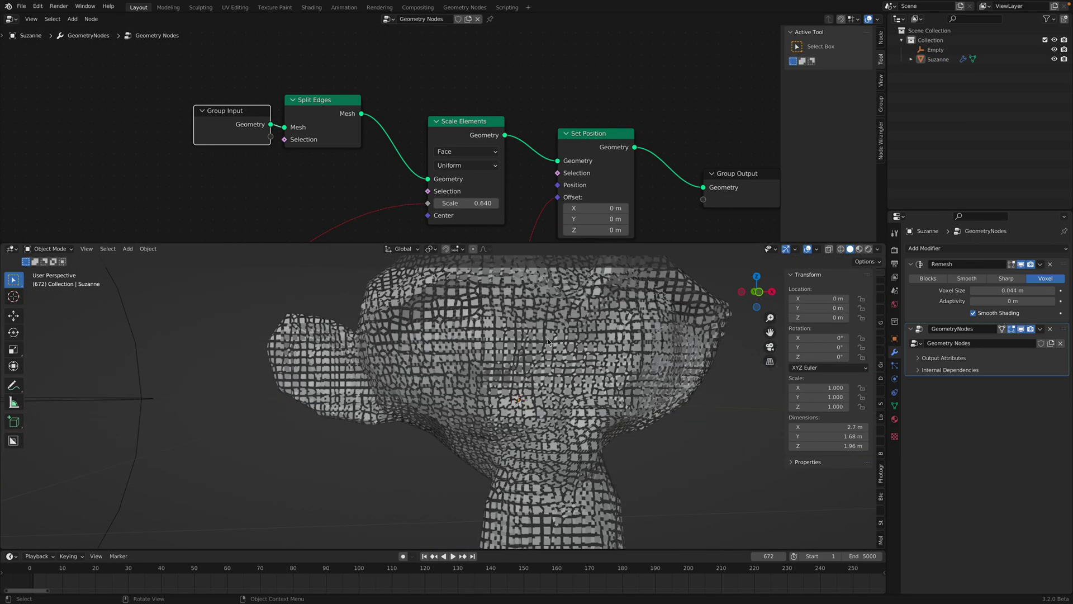
Set the Remesh modifier's voxel size to 0.0835 m
{"action": "mouse_move", "coordinate": [1012, 290]}
{"action": "left_mouse_down"}
{"action": "mouse_move", "coordinate": [1054, 290]}
{"action": "mouse_move", "coordinate": [997, 290]}
{"action": "left_mouse_up"}
{"action": "scroll", "coordinate": [721, 382], "scroll_direction": "down", "scroll_amount": 4}
{"action": "middle_click_drag", "start_coordinate": [544, 366], "coordinate": [579, 369]}
Add a Decimate modifier between Remesh and GeometryNodes with a collapse ratio of 0.3611, and reactivate the GeometryNodes modifier
{"action": "left_click", "coordinate": [951, 249]}
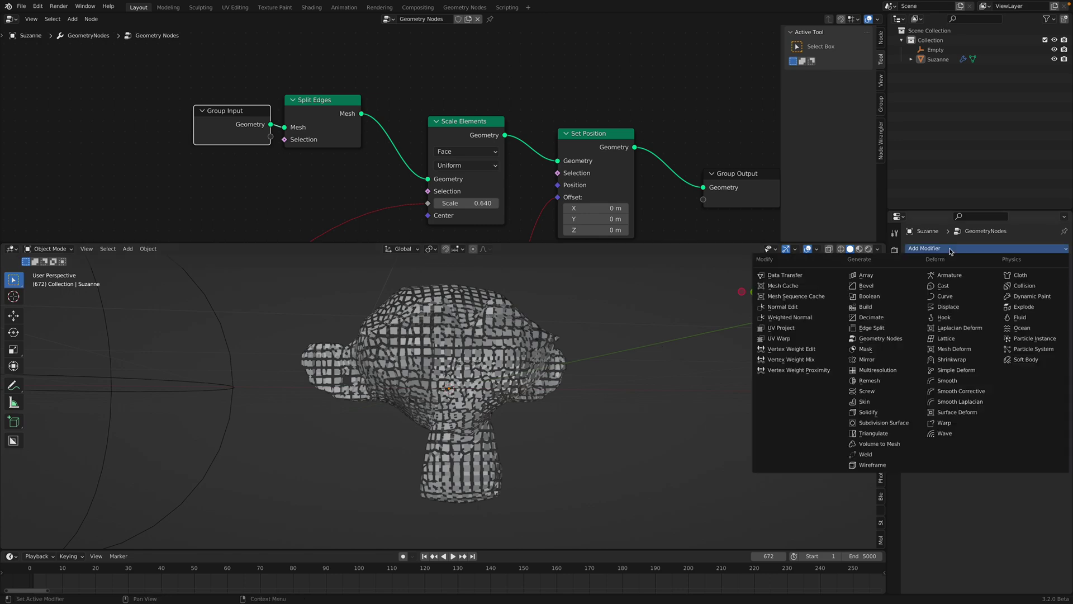
{"action": "left_click", "coordinate": [905, 317]}
{"action": "left_click_drag", "start_coordinate": [1063, 384], "coordinate": [1001, 355]}
{"action": "mouse_move", "coordinate": [576, 361]}
{"action": "middle_mouse_down"}
{"action": "mouse_move", "coordinate": [520, 366]}
{"action": "mouse_move", "coordinate": [557, 362]}
{"action": "middle_mouse_up"}
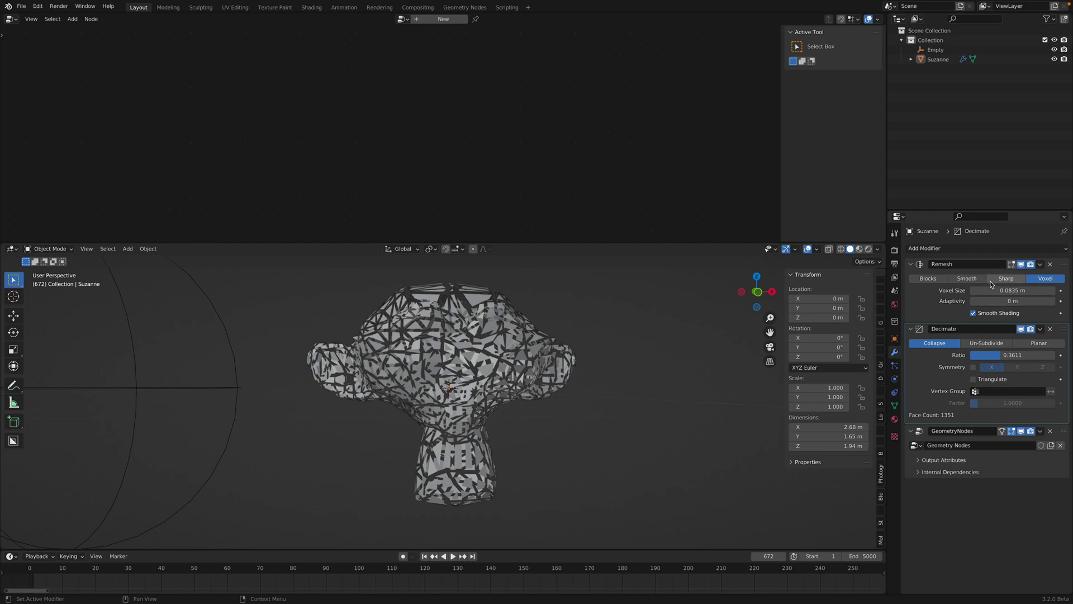
{"action": "left_click", "coordinate": [1061, 433]}
{"action": "middle_click_drag", "start_coordinate": [693, 364], "coordinate": [700, 367]}
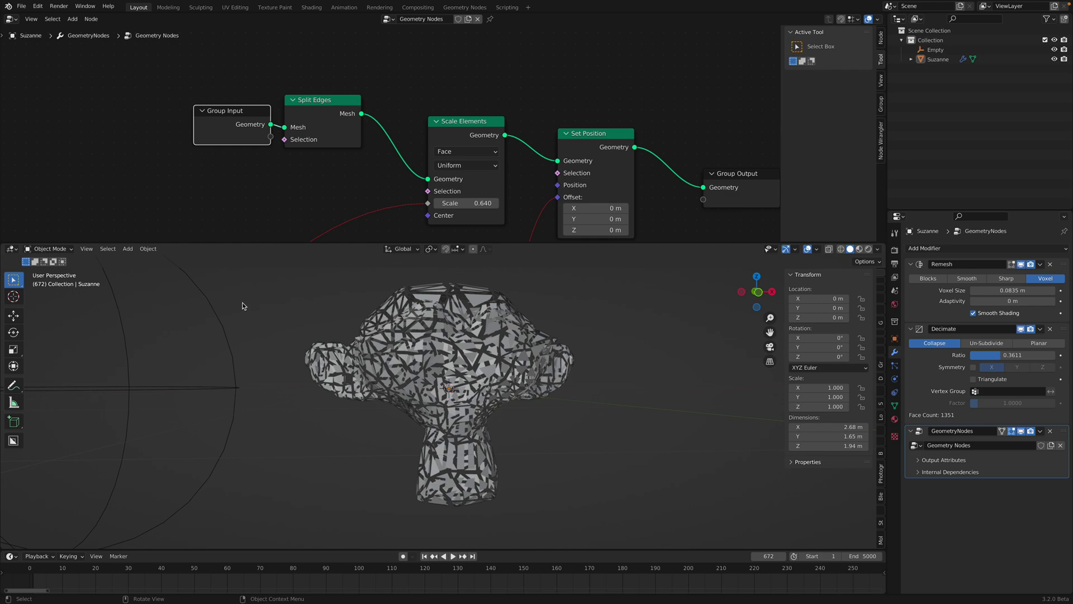
Select the spherical empty and move it to about X -3.48 m, Y 0.09 m, Z -0.01 m
{"action": "left_click", "coordinate": [203, 298]}
{"action": "scroll", "coordinate": [218, 303], "scroll_direction": "down", "scroll_amount": 3}
{"action": "key", "text": "g"}
{"action": "left_click", "coordinate": [182, 307]}
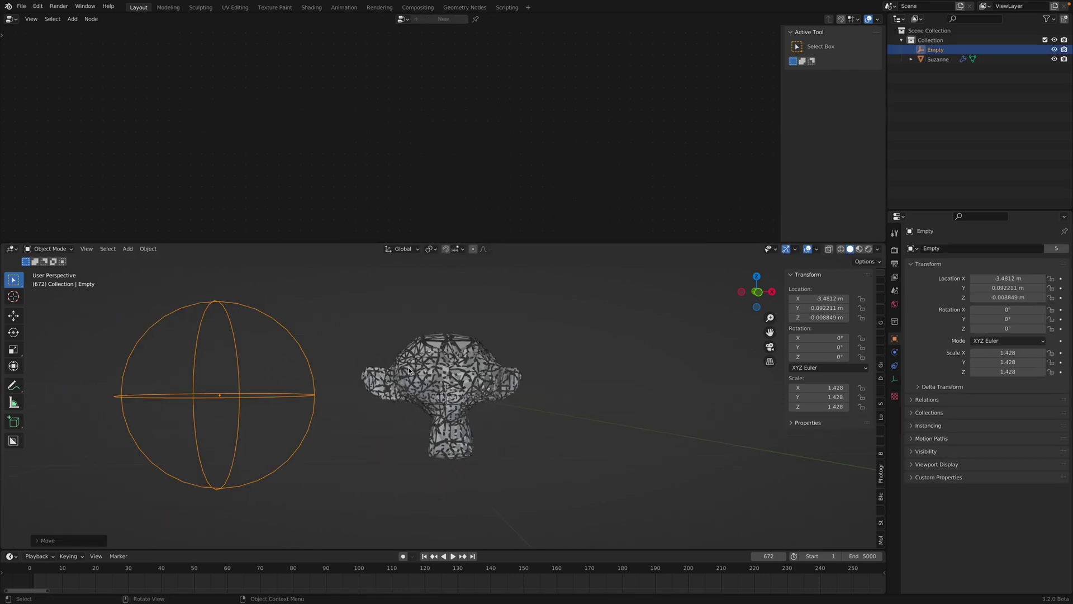
Reselect Suzanne and shift the Split Edges node slightly right in the geometry chain
{"action": "left_click", "coordinate": [413, 358]}
{"action": "middle_click_drag", "start_coordinate": [442, 139], "coordinate": [461, 116]}
{"action": "scroll", "coordinate": [408, 180], "scroll_direction": "up", "scroll_amount": 2}
{"action": "scroll", "coordinate": [484, 106], "scroll_direction": "down", "scroll_amount": 1}
{"action": "left_click_drag", "start_coordinate": [255, 84], "coordinate": [273, 91]}
{"action": "scroll", "coordinate": [430, 365], "scroll_direction": "up", "scroll_amount": 3}
{"action": "mouse_move", "coordinate": [446, 386]}
{"action": "middle_mouse_down"}
{"action": "mouse_move", "coordinate": [486, 380]}
{"action": "mouse_move", "coordinate": [441, 371]}
{"action": "middle_mouse_up"}
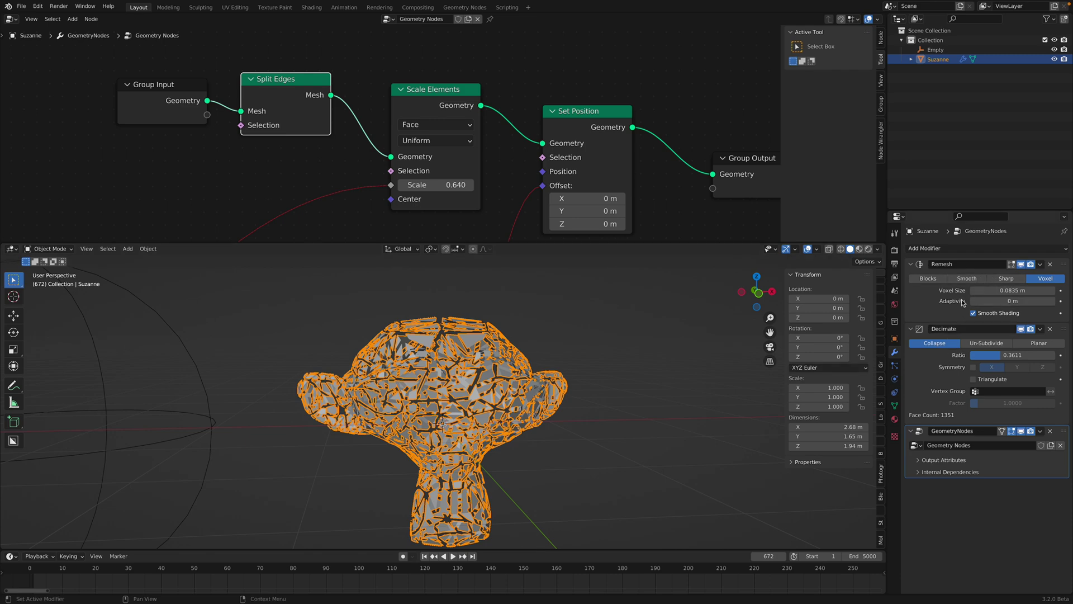
Set the Scale Elements node's scale to 0.480
{"action": "middle_click_drag", "start_coordinate": [437, 181], "coordinate": [433, 151]}
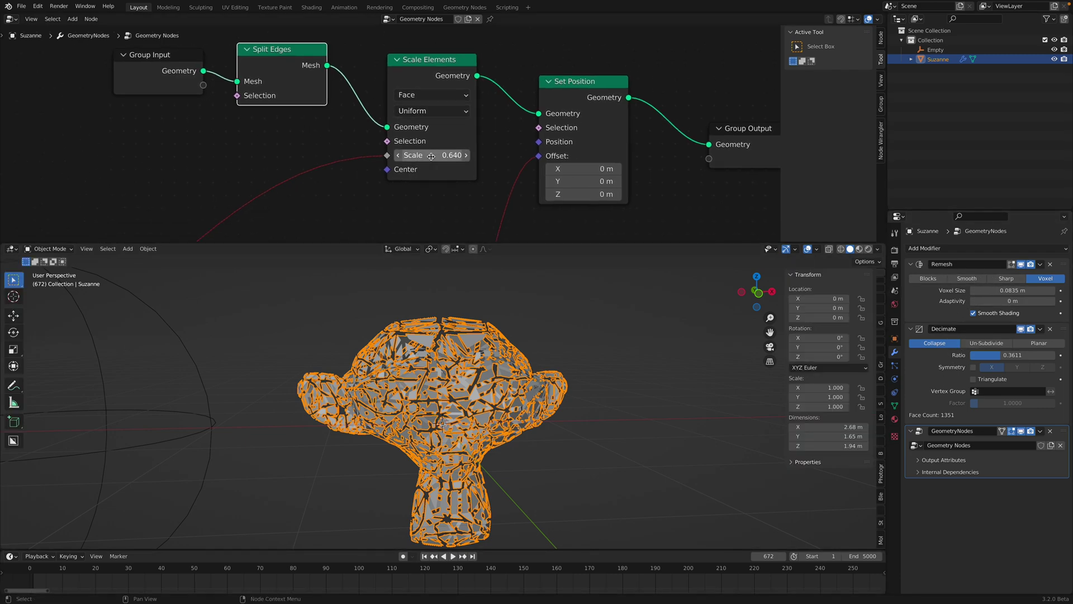
{"action": "mouse_move", "coordinate": [442, 154]}
{"action": "left_mouse_down"}
{"action": "mouse_move", "coordinate": [464, 155]}
{"action": "mouse_move", "coordinate": [416, 155]}
{"action": "mouse_move", "coordinate": [466, 155]}
{"action": "mouse_move", "coordinate": [440, 155]}
{"action": "left_mouse_up"}
{"action": "middle_click_drag", "start_coordinate": [448, 162], "coordinate": [428, 123]}
Respace the Set Position, Group Output, Scale Elements and Split Edges nodes to widen the gaps in the chain
{"action": "left_click_drag", "start_coordinate": [552, 83], "coordinate": [570, 87]}
{"action": "left_click_drag", "start_coordinate": [683, 120], "coordinate": [707, 129]}
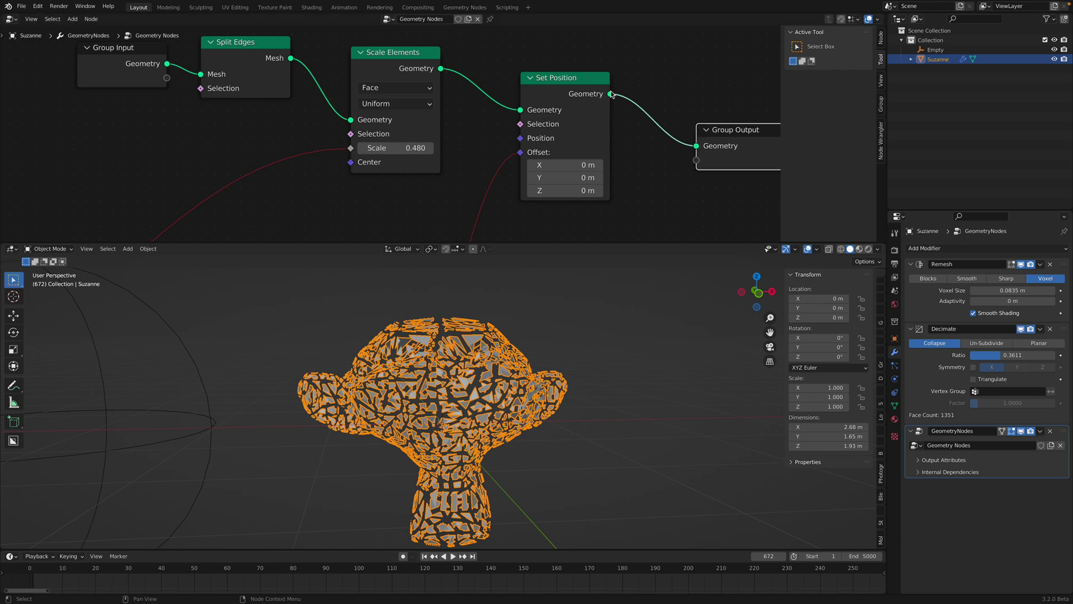
{"action": "left_click_drag", "start_coordinate": [576, 84], "coordinate": [603, 90]}
{"action": "middle_click_drag", "start_coordinate": [458, 93], "coordinate": [494, 118]}
{"action": "left_click_drag", "start_coordinate": [428, 86], "coordinate": [450, 92]}
{"action": "left_click_drag", "start_coordinate": [288, 78], "coordinate": [281, 77]}
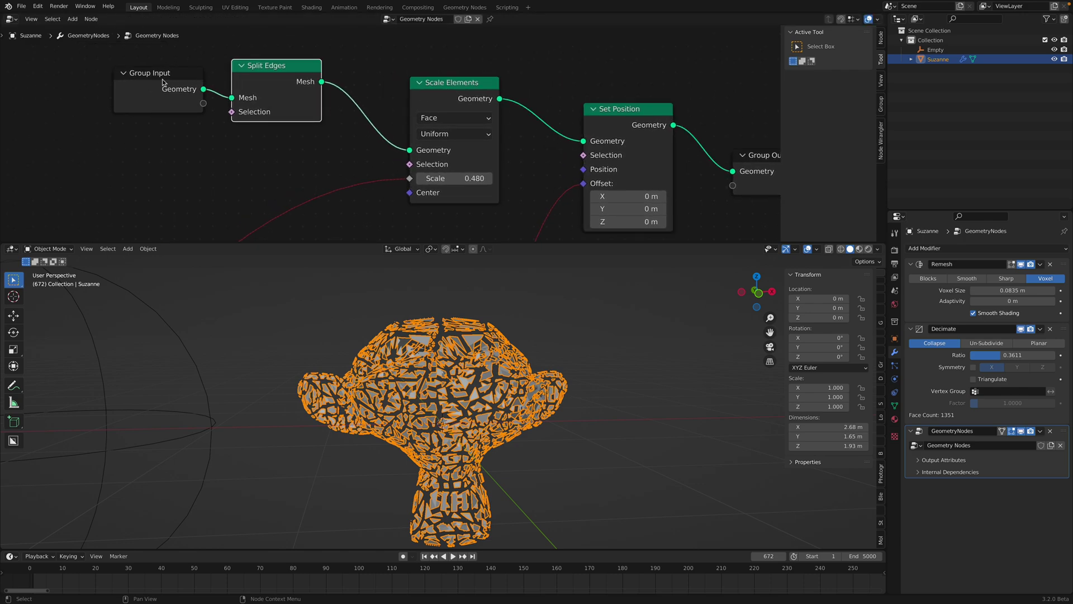
Insert a Dual Mesh node between Group Input and Split Edges
{"action": "key", "text": "shift+a"}
{"action": "mouse_move", "coordinate": [185, 85]}
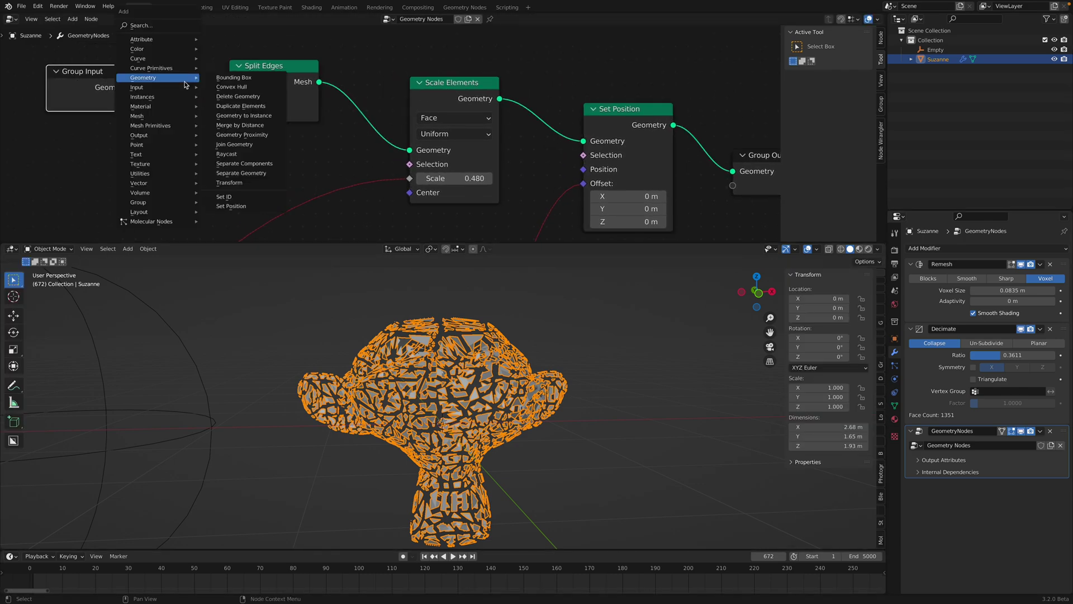
{"action": "left_click", "coordinate": [166, 27]}
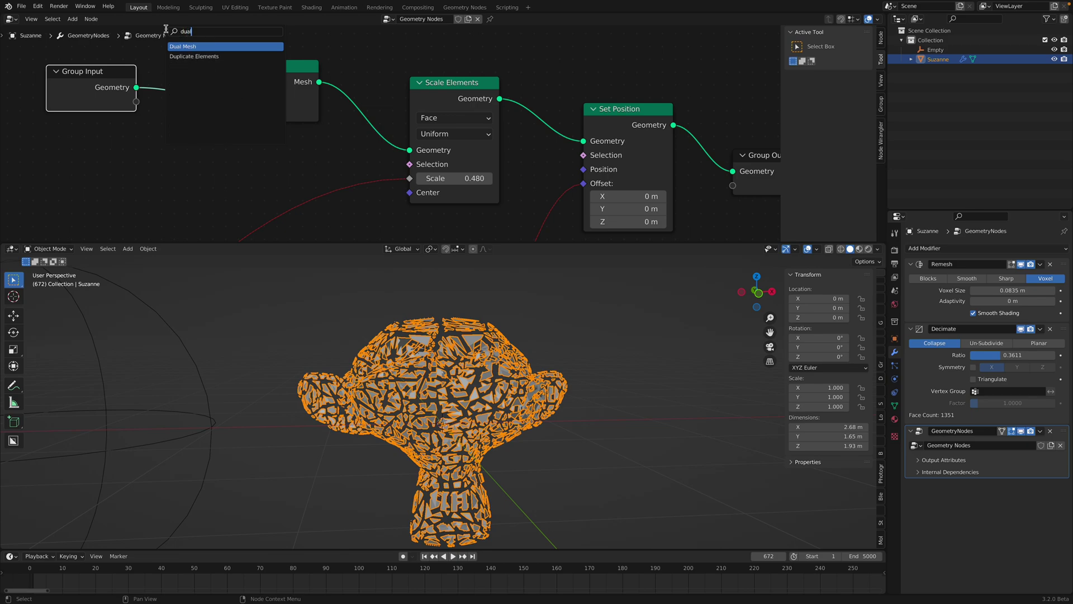
{"action": "key", "text": "Return"}
{"action": "left_click", "coordinate": [175, 57]}
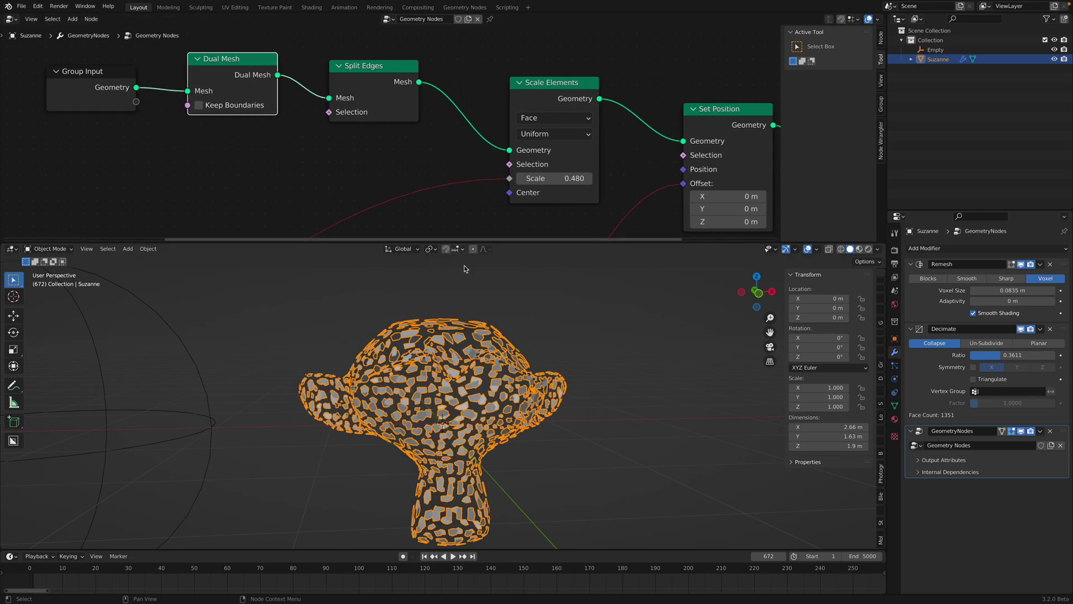
Deselect Suzanne and set the Scale Elements node's scale to 0.720
{"action": "left_click", "coordinate": [540, 320]}
{"action": "mouse_move", "coordinate": [531, 378]}
{"action": "middle_mouse_down"}
{"action": "mouse_move", "coordinate": [526, 409]}
{"action": "mouse_move", "coordinate": [521, 370]}
{"action": "middle_mouse_up"}
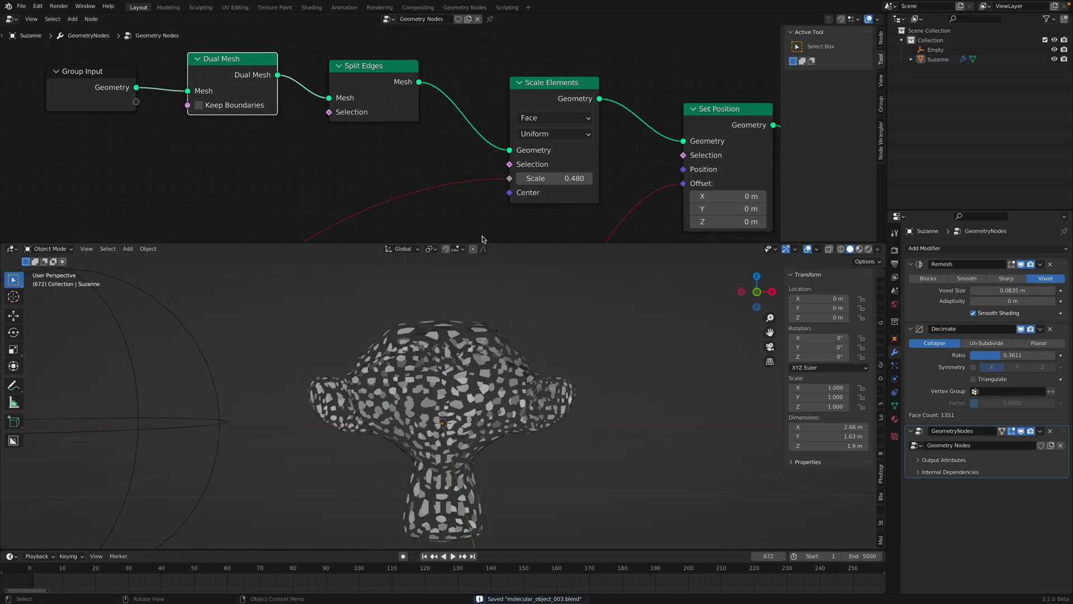
{"action": "middle_click_drag", "start_coordinate": [488, 199], "coordinate": [414, 158]}
{"action": "left_click_drag", "start_coordinate": [482, 139], "coordinate": [506, 139]}
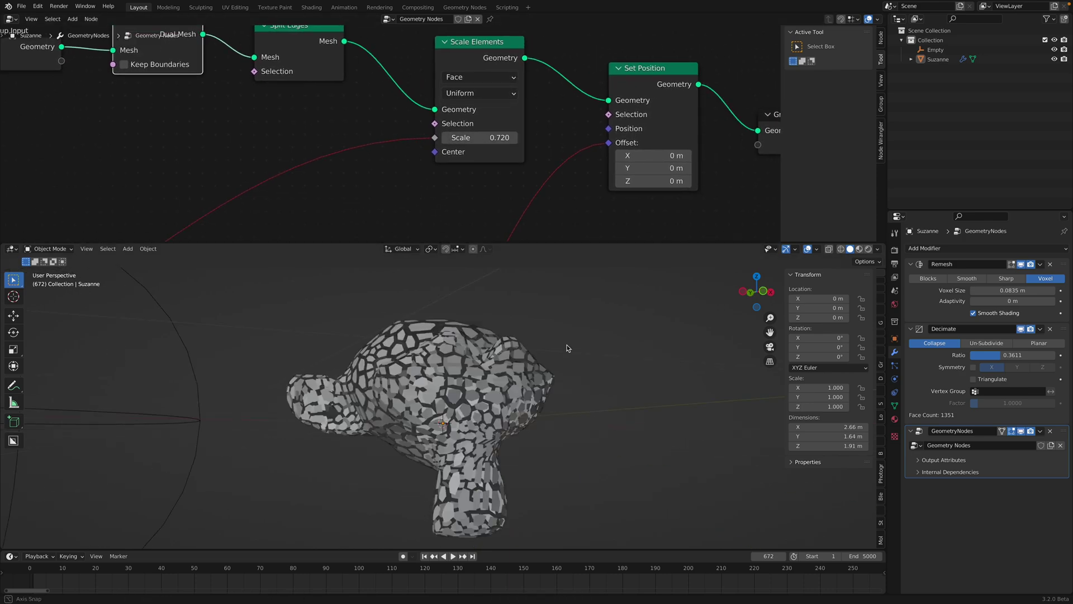
Reposition the Set Position node slightly and unmute the link feeding its offset
{"action": "middle_click_drag", "start_coordinate": [425, 166], "coordinate": [247, 171]}
{"action": "scroll", "coordinate": [309, 166], "scroll_direction": "down", "scroll_amount": 1}
{"action": "scroll", "coordinate": [369, 158], "scroll_direction": "down", "scroll_amount": 4}
{"action": "scroll", "coordinate": [391, 137], "scroll_direction": "up", "scroll_amount": 4}
{"action": "left_click_drag", "start_coordinate": [398, 70], "coordinate": [401, 71]}
{"action": "middle_click_drag", "start_coordinate": [385, 64], "coordinate": [407, 68]}
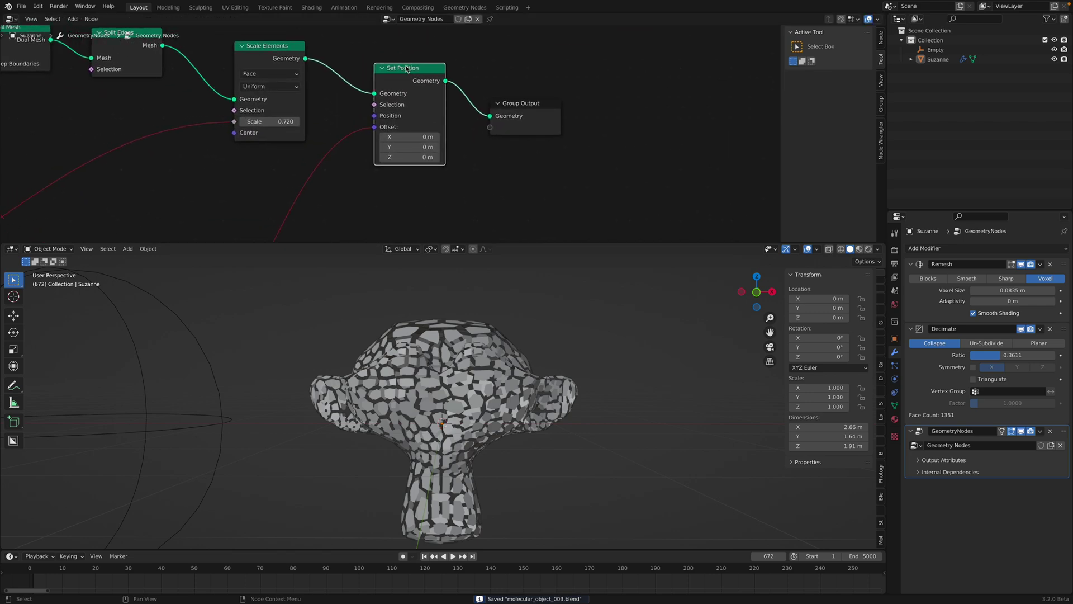
{"action": "scroll", "coordinate": [394, 129], "scroll_direction": "down", "scroll_amount": 3}
{"action": "middle_click_drag", "start_coordinate": [387, 133], "coordinate": [422, 116]}
{"action": "scroll", "coordinate": [431, 84], "scroll_direction": "up", "scroll_amount": 3}
{"action": "right_click_drag", "start_coordinate": [356, 162], "coordinate": [352, 187], "text": "ctrl+alt"}
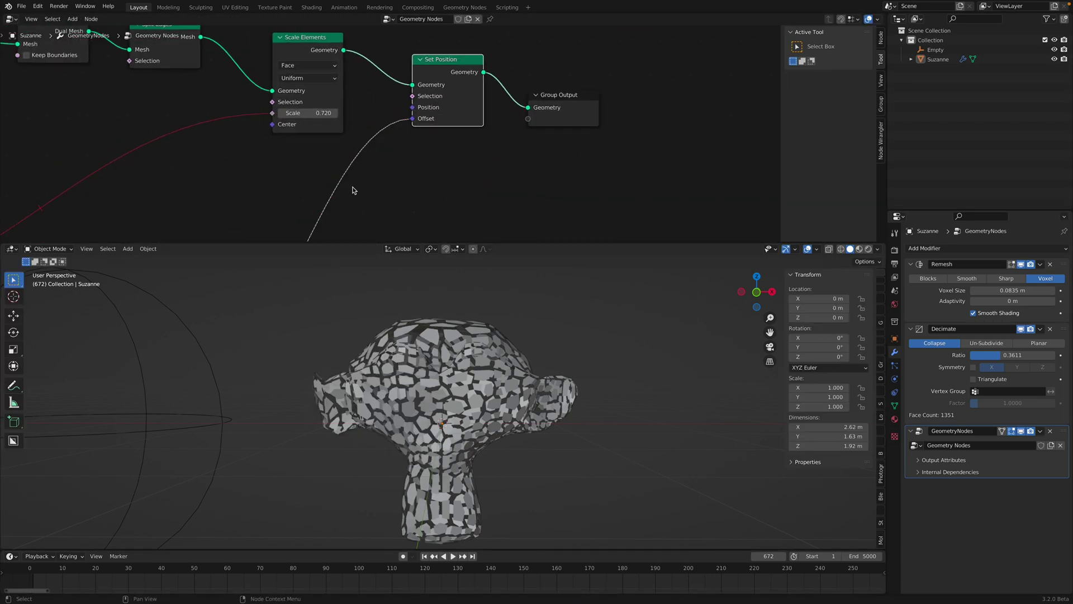
Bring the noise nodes into view, nudge the MOL_noise node and start the animation playback
{"action": "middle_click_drag", "start_coordinate": [388, 209], "coordinate": [428, 134]}
{"action": "scroll", "coordinate": [413, 227], "scroll_direction": "down", "scroll_amount": 3}
{"action": "middle_click_drag", "start_coordinate": [412, 227], "coordinate": [430, 116]}
{"action": "scroll", "coordinate": [427, 163], "scroll_direction": "down", "scroll_amount": 4}
{"action": "middle_click_drag", "start_coordinate": [330, 162], "coordinate": [389, 145]}
{"action": "left_click_drag", "start_coordinate": [389, 145], "coordinate": [398, 134]}
{"action": "scroll", "coordinate": [407, 170], "scroll_direction": "up", "scroll_amount": 1}
{"action": "key", "text": "space"}
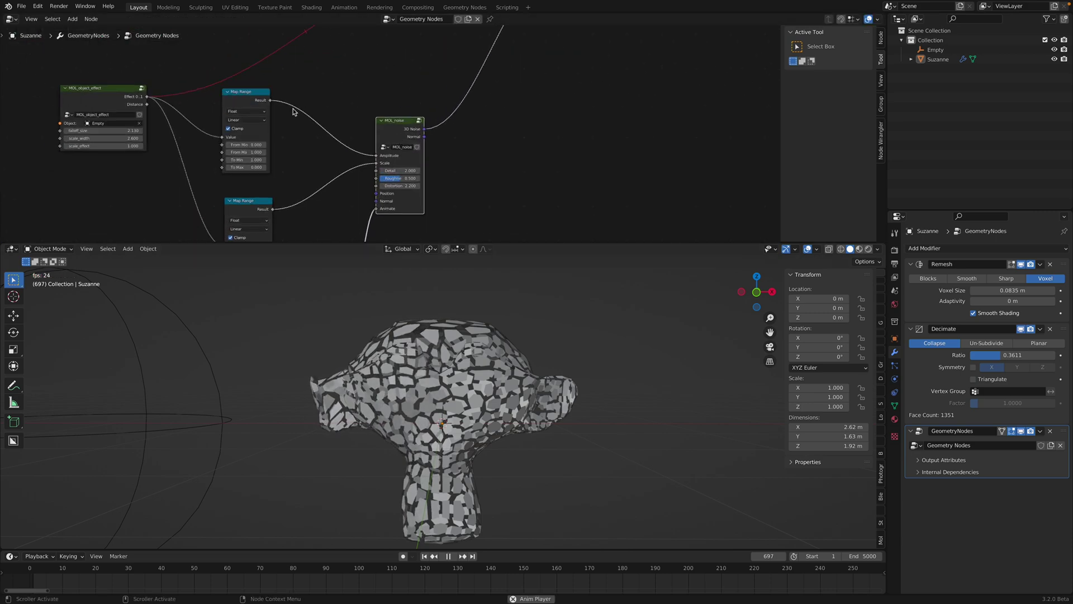
Enlarge the node editor and move the Multiply node slightly up between Scene Time and MOL_noise
{"action": "middle_click_drag", "start_coordinate": [293, 111], "coordinate": [355, 78]}
{"action": "scroll", "coordinate": [393, 147], "scroll_direction": "up", "scroll_amount": 2}
{"action": "middle_click_drag", "start_coordinate": [359, 171], "coordinate": [380, 116]}
{"action": "scroll", "coordinate": [411, 146], "scroll_direction": "down", "scroll_amount": 1}
{"action": "left_click_drag", "start_coordinate": [530, 243], "coordinate": [512, 374]}
{"action": "scroll", "coordinate": [450, 255], "scroll_direction": "down", "scroll_amount": 2}
{"action": "middle_click_drag", "start_coordinate": [450, 251], "coordinate": [455, 182]}
{"action": "left_click_drag", "start_coordinate": [427, 233], "coordinate": [422, 208]}
{"action": "scroll", "coordinate": [413, 249], "scroll_direction": "up", "scroll_amount": 1}
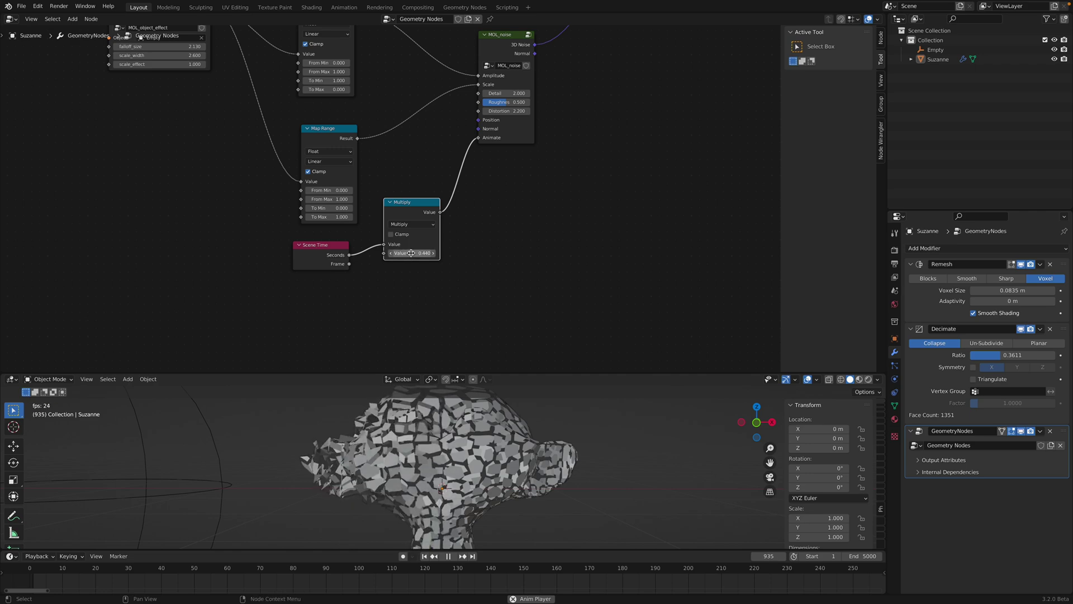
Select the sphere empty and move it in stages until it surrounds Suzanne's head while the animation plays
{"action": "scroll", "coordinate": [263, 414], "scroll_direction": "down", "scroll_amount": 4}
{"action": "left_click", "coordinate": [291, 434]}
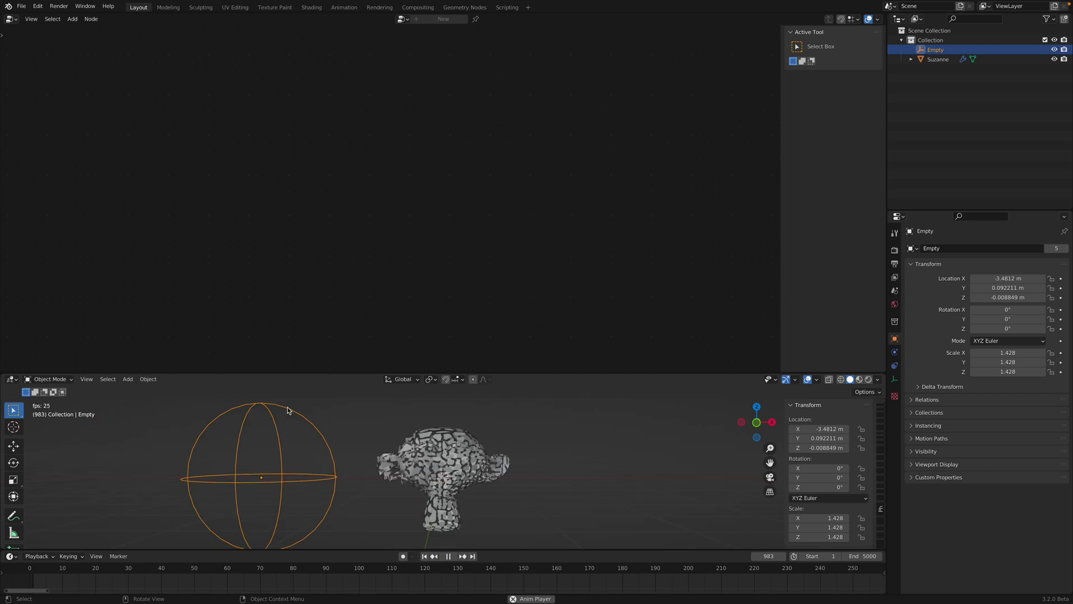
{"action": "key", "text": "g"}
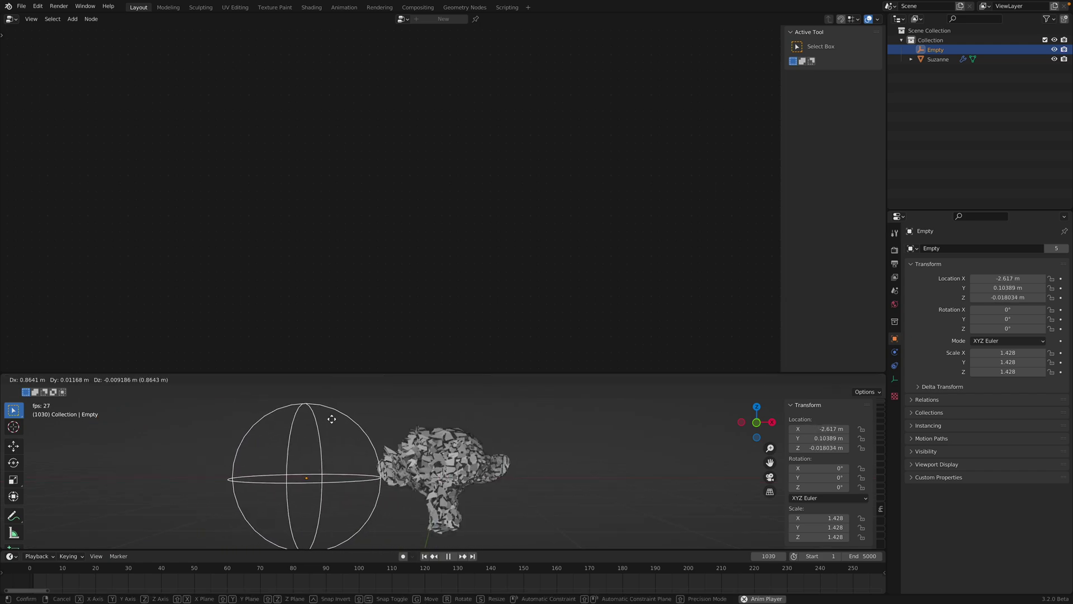
{"action": "left_click", "coordinate": [322, 416]}
{"action": "key", "text": "g"}
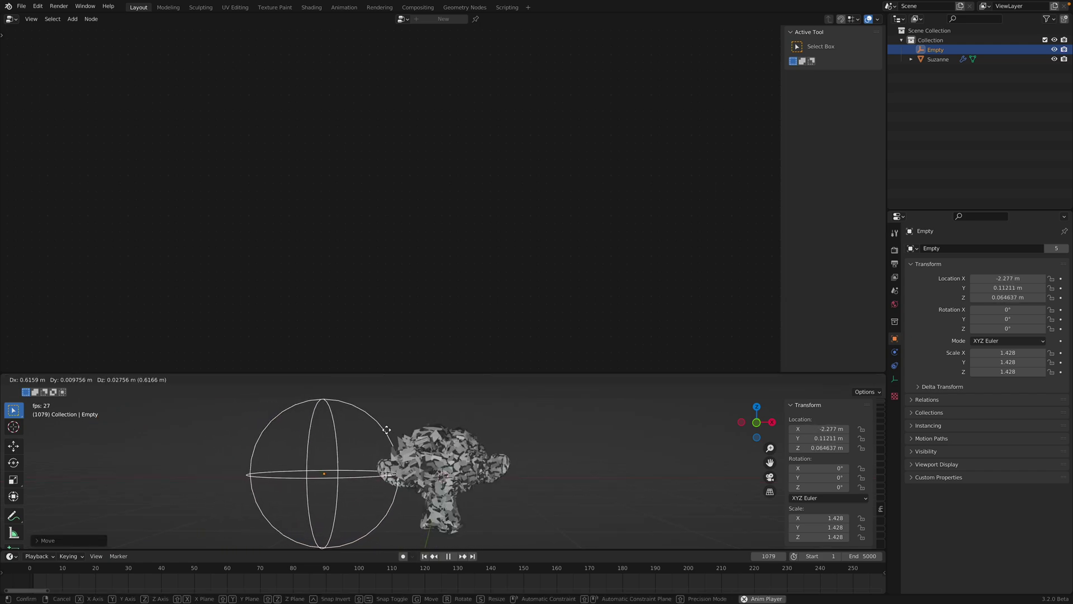
{"action": "left_click", "coordinate": [496, 435]}
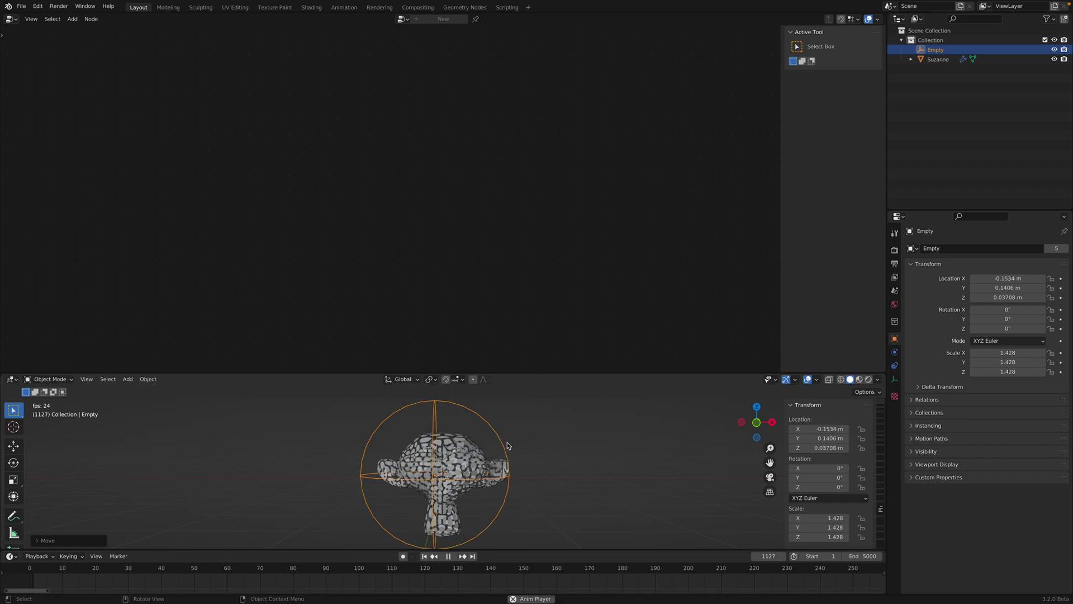
Move the empty back out beside Suzanne's ear and reselect Suzanne to display the MOL_object_effect and Map Range nodes
{"action": "key", "text": "g"}
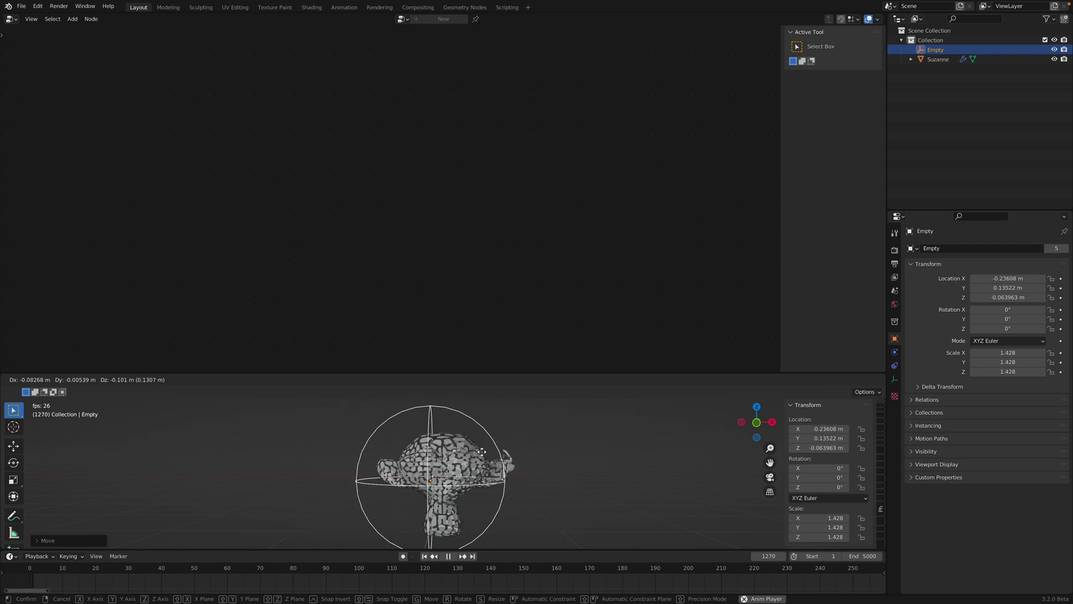
{"action": "left_click", "coordinate": [349, 449]}
{"action": "left_click", "coordinate": [456, 451]}
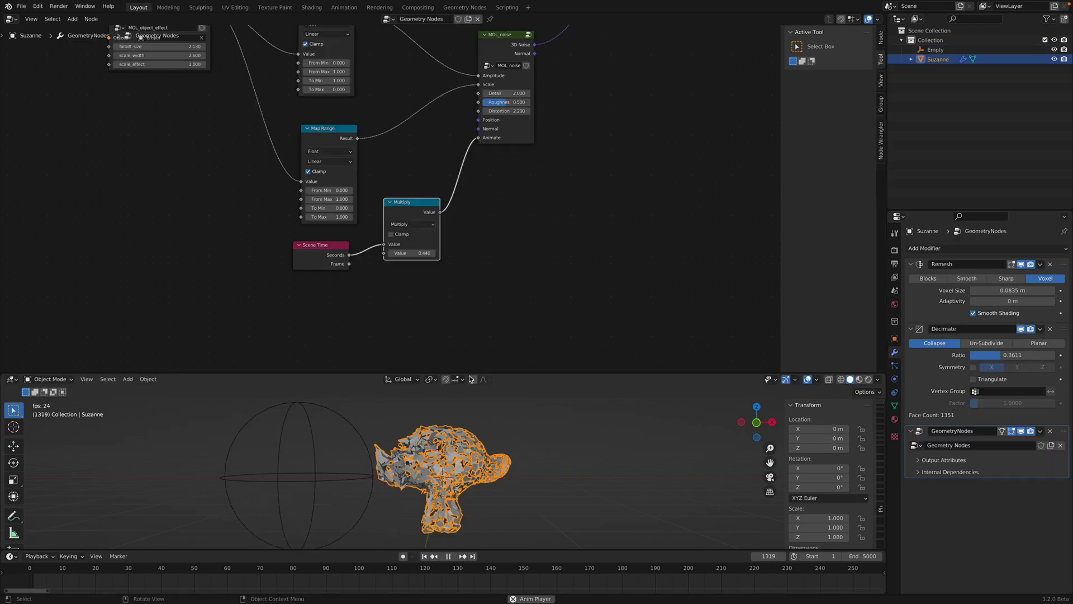
{"action": "middle_click_drag", "start_coordinate": [431, 288], "coordinate": [447, 354]}
{"action": "scroll", "coordinate": [448, 285], "scroll_direction": "up", "scroll_amount": 1}
{"action": "scroll", "coordinate": [445, 283], "scroll_direction": "up", "scroll_amount": 1}
{"action": "right_click_drag", "start_coordinate": [431, 92], "coordinate": [431, 161], "text": "ctrl+alt"}
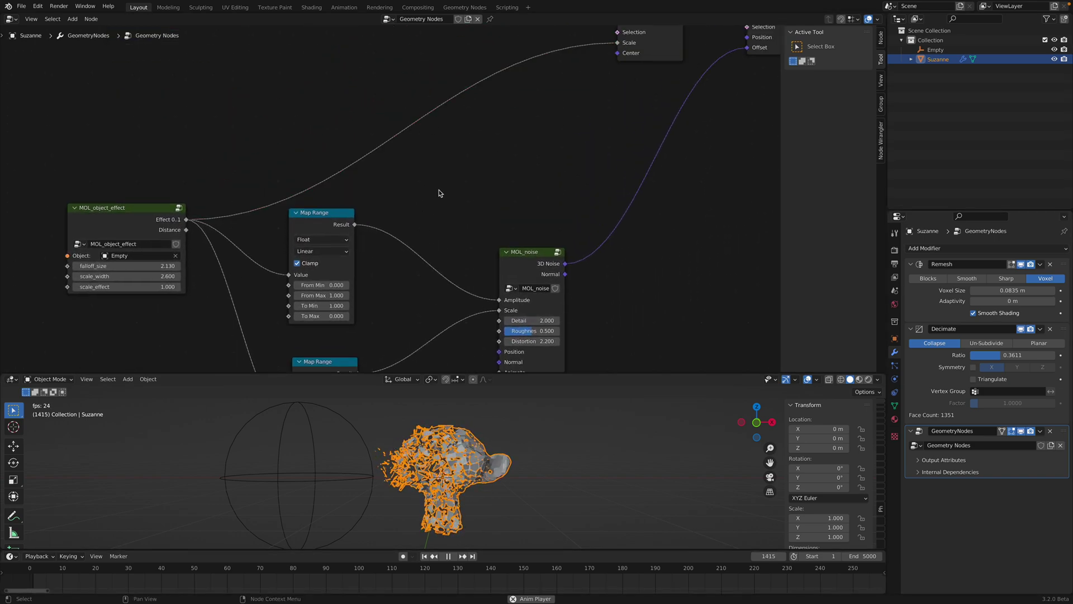
Sweep the empty across Suzanne and back to about X -2.57 m, reselect Suzanne and stop the playback
{"action": "left_click", "coordinate": [348, 437]}
{"action": "left_click", "coordinate": [353, 427]}
{"action": "key", "text": "g"}
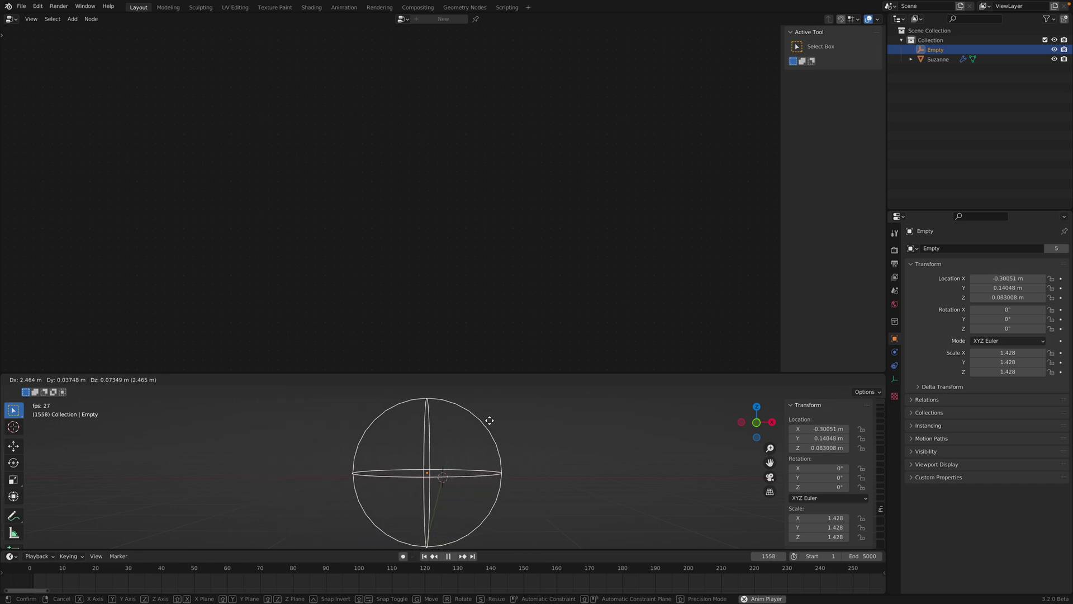
{"action": "left_click", "coordinate": [369, 426]}
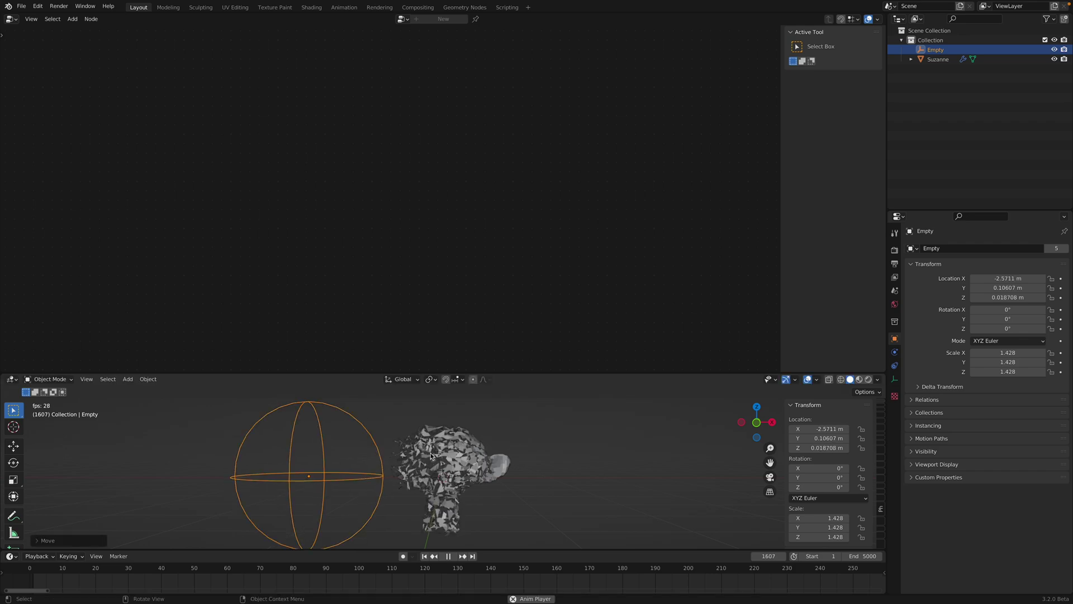
{"action": "left_click", "coordinate": [430, 446]}
{"action": "key", "text": "space"}
Move the MOL_object_effect node higher above the noise branch and frame it closely
{"action": "middle_click_drag", "start_coordinate": [189, 206], "coordinate": [229, 237]}
{"action": "left_click_drag", "start_coordinate": [173, 235], "coordinate": [182, 150]}
{"action": "middle_click_drag", "start_coordinate": [196, 155], "coordinate": [285, 199]}
{"action": "scroll", "coordinate": [285, 199], "scroll_direction": "up", "scroll_amount": 4}
{"action": "left_click_drag", "start_coordinate": [179, 207], "coordinate": [171, 194]}
{"action": "middle_click_drag", "start_coordinate": [190, 200], "coordinate": [205, 147]}
{"action": "scroll", "coordinate": [201, 159], "scroll_direction": "down", "scroll_amount": 2}
{"action": "scroll", "coordinate": [211, 157], "scroll_direction": "up", "scroll_amount": 2}
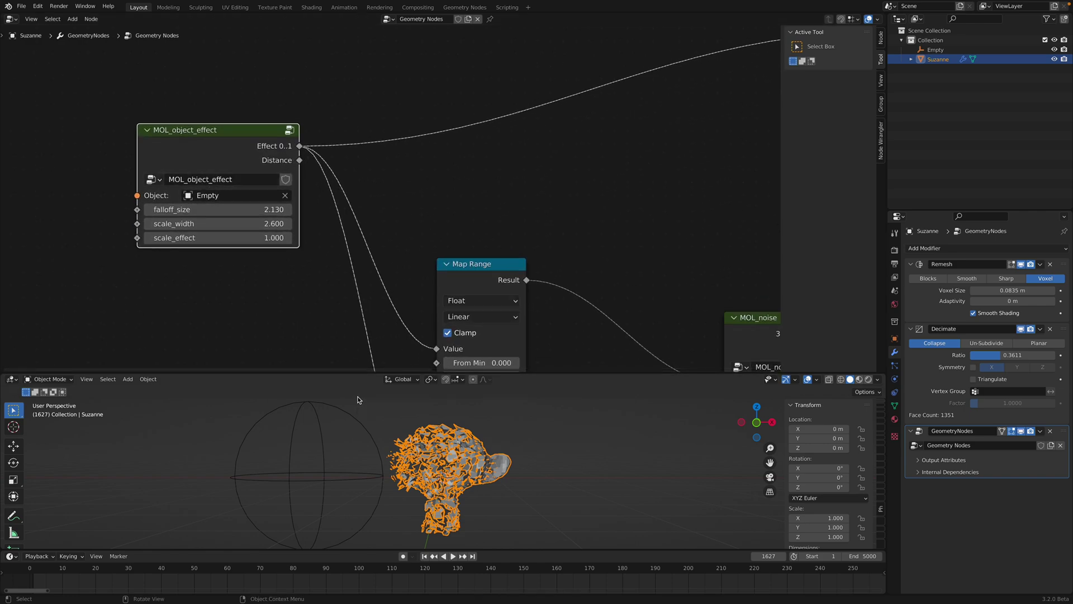
Enlarge the 3D viewport, highlight the Empty object and make Suzanne active again
{"action": "left_click_drag", "start_coordinate": [358, 372], "coordinate": [349, 272]}
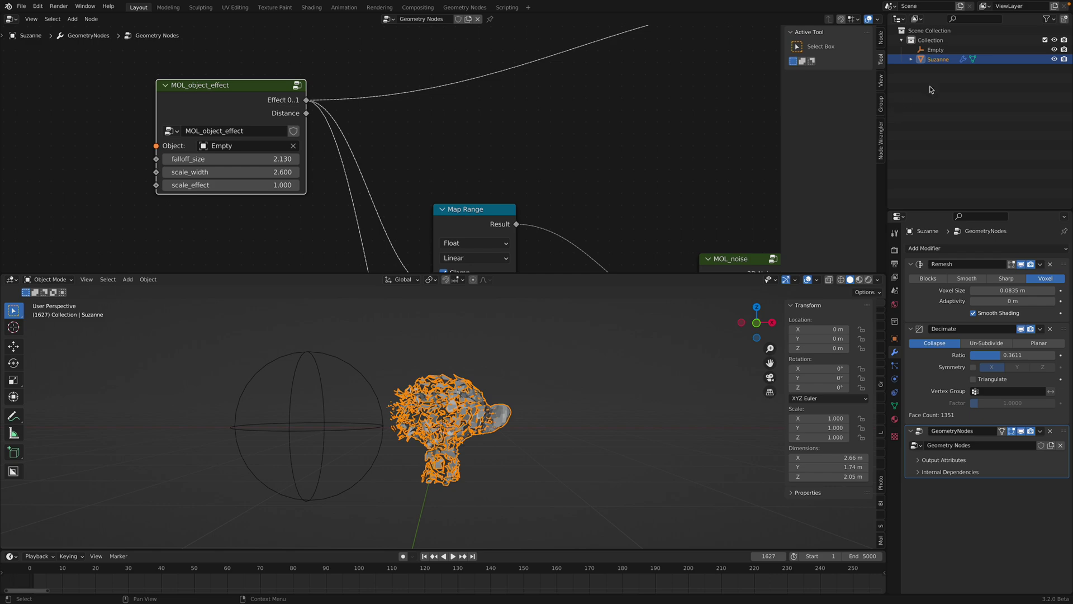
{"action": "left_click", "coordinate": [935, 50]}
{"action": "left_click", "coordinate": [937, 60]}
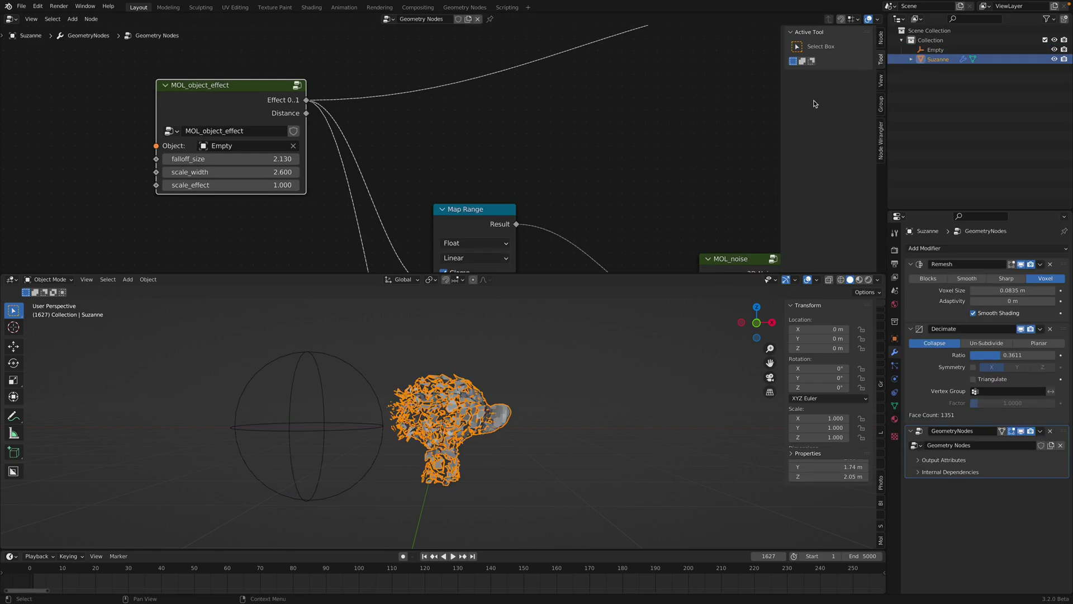
Set the MOL_object_effect node's falloff_size to 2.170 and scale_width to 2.440
{"action": "middle_click_drag", "start_coordinate": [354, 361], "coordinate": [376, 392]}
{"action": "middle_click_drag", "start_coordinate": [238, 172], "coordinate": [227, 169]}
{"action": "left_click_drag", "start_coordinate": [214, 157], "coordinate": [222, 183]}
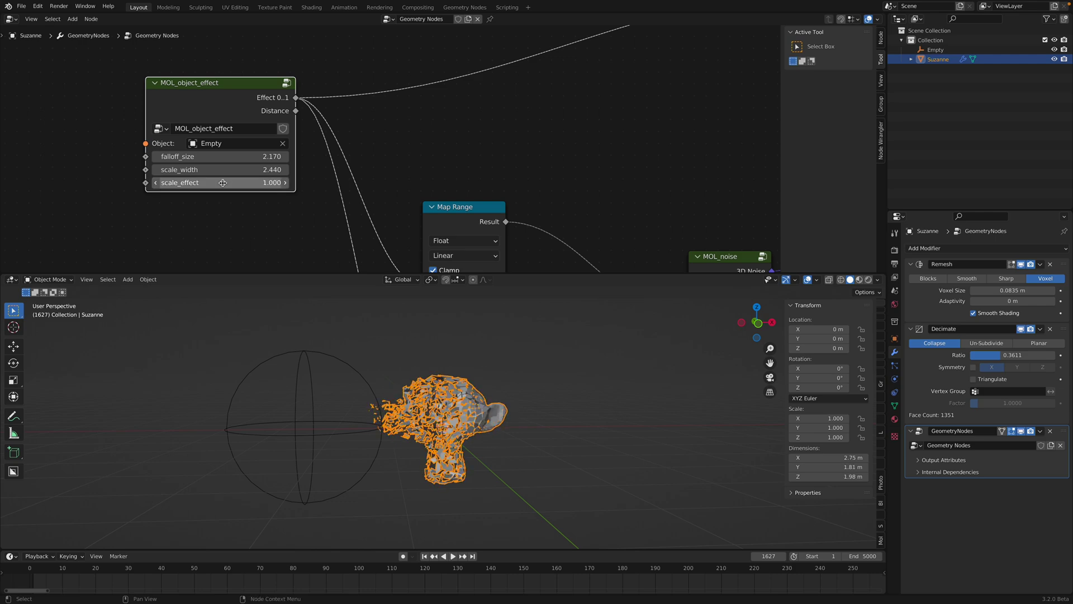
{"action": "key", "text": "Return"}
{"action": "scroll", "coordinate": [296, 190], "scroll_direction": "up", "scroll_amount": 2}
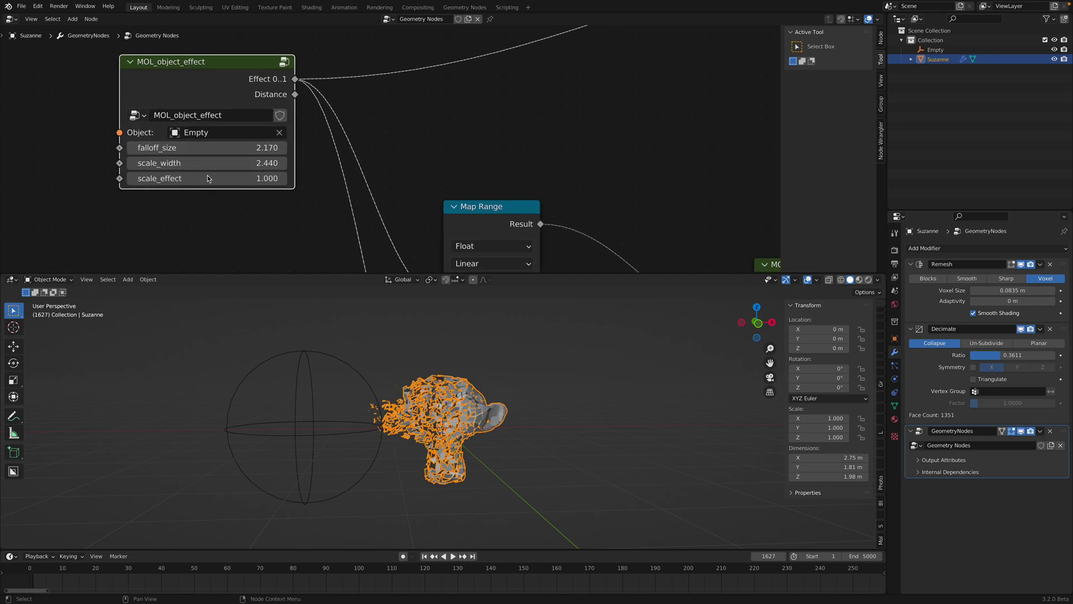
{"action": "scroll", "coordinate": [240, 175], "scroll_direction": "down", "scroll_amount": 2}
{"action": "middle_click_drag", "start_coordinate": [257, 161], "coordinate": [223, 183]}
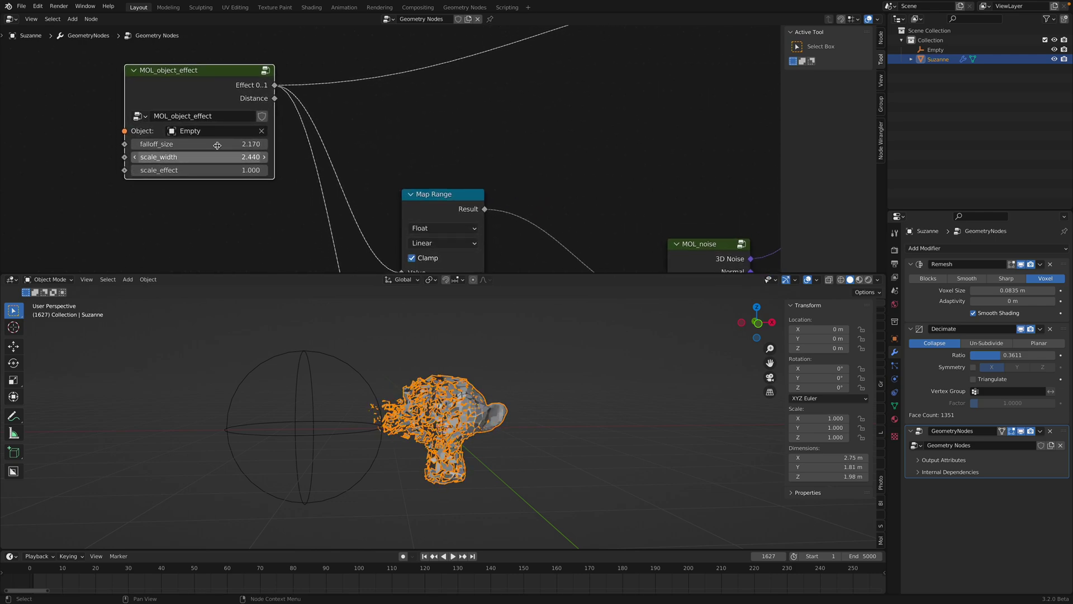
Nudge the MOL_object_effect node and move the amplitude Map Range node up beside it
{"action": "middle_click_drag", "start_coordinate": [329, 198], "coordinate": [307, 216]}
{"action": "left_click_drag", "start_coordinate": [166, 107], "coordinate": [177, 97]}
{"action": "scroll", "coordinate": [264, 157], "scroll_direction": "down", "scroll_amount": 2}
{"action": "middle_click_drag", "start_coordinate": [264, 157], "coordinate": [244, 152]}
{"action": "left_click_drag", "start_coordinate": [398, 199], "coordinate": [425, 156]}
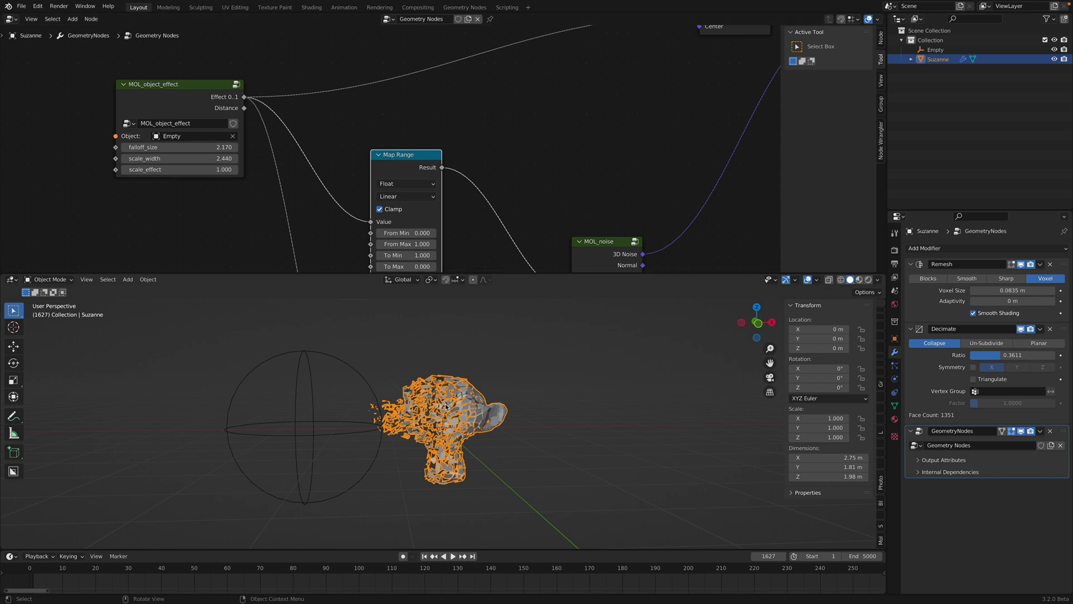
Shift the MOL_noise, MOL_object_effect and amplitude Map Range nodes slightly upward to tidy the layout
{"action": "scroll", "coordinate": [332, 138], "scroll_direction": "down", "scroll_amount": 3}
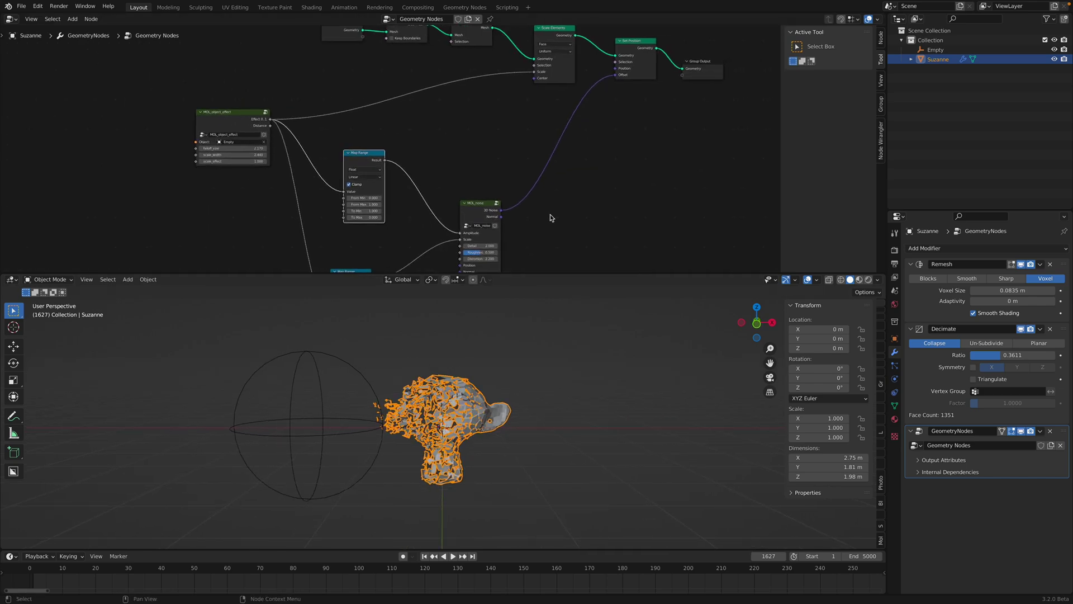
{"action": "left_click_drag", "start_coordinate": [484, 209], "coordinate": [495, 196]}
{"action": "scroll", "coordinate": [418, 158], "scroll_direction": "up", "scroll_amount": 1}
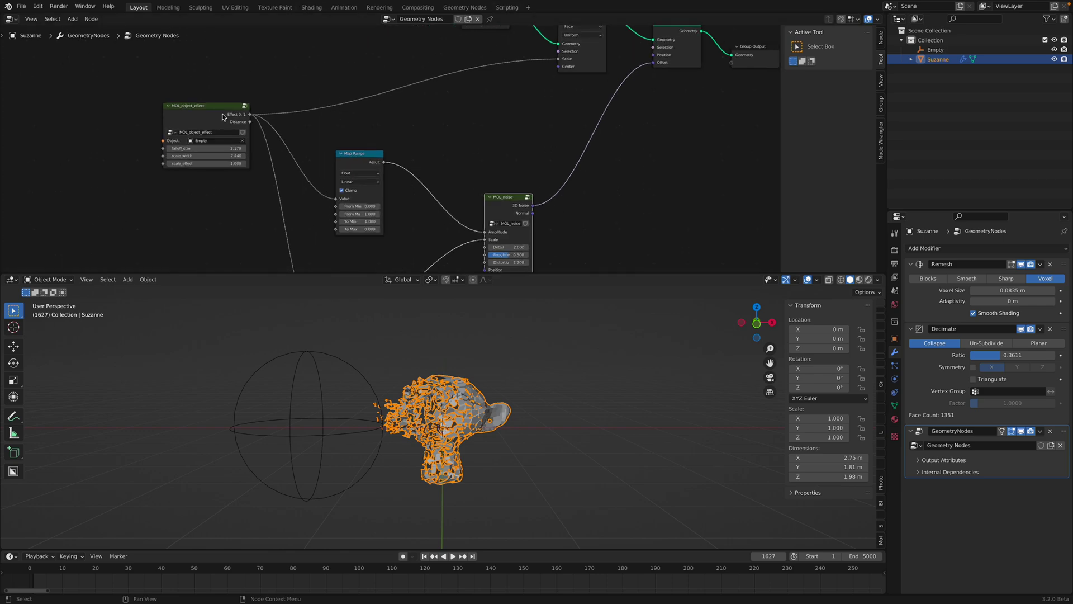
{"action": "left_click_drag", "start_coordinate": [230, 113], "coordinate": [225, 100]}
{"action": "left_click_drag", "start_coordinate": [512, 210], "coordinate": [519, 170]}
{"action": "left_click_drag", "start_coordinate": [360, 155], "coordinate": [367, 132]}
{"action": "middle_click_drag", "start_coordinate": [375, 178], "coordinate": [400, 108]}
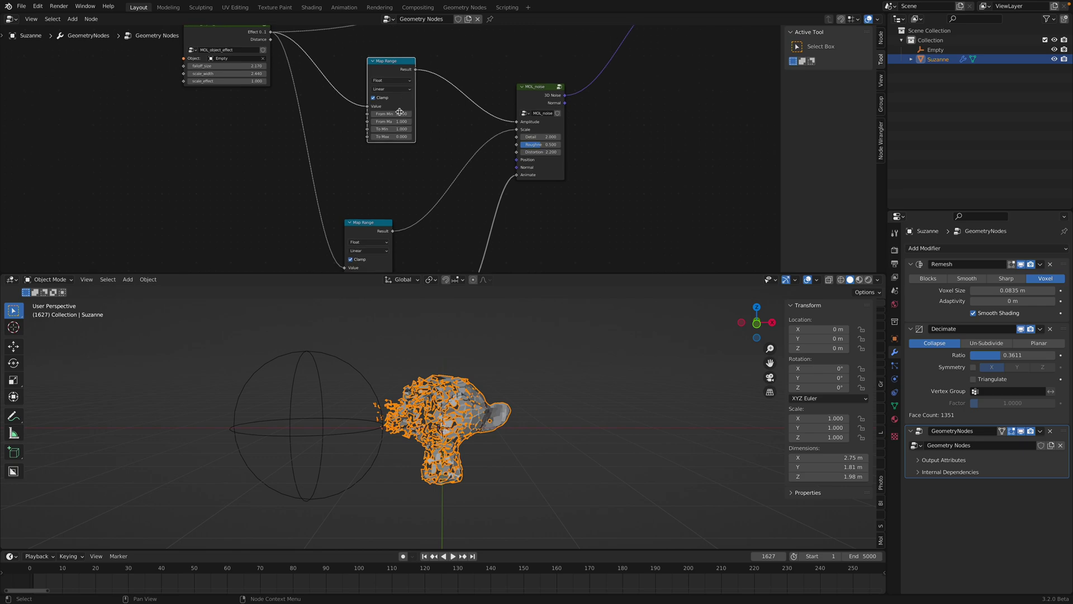
Move the noise-scale Map Range, Multiply and Scene Time nodes up closer to the MOL_noise node
{"action": "left_click_drag", "start_coordinate": [379, 228], "coordinate": [406, 169]}
{"action": "scroll", "coordinate": [436, 246], "scroll_direction": "down", "scroll_amount": 1}
{"action": "middle_click_drag", "start_coordinate": [447, 260], "coordinate": [436, 193]}
{"action": "left_click_drag", "start_coordinate": [441, 212], "coordinate": [469, 176]}
{"action": "left_click_drag", "start_coordinate": [364, 251], "coordinate": [389, 197]}
{"action": "scroll", "coordinate": [411, 177], "scroll_direction": "up", "scroll_amount": 2}
{"action": "left_click_drag", "start_coordinate": [463, 182], "coordinate": [458, 176]}
Enlarge the node editor and move the MOL_noise node slightly up and away from the Map Range nodes
{"action": "middle_click_drag", "start_coordinate": [442, 155], "coordinate": [400, 221]}
{"action": "scroll", "coordinate": [439, 223], "scroll_direction": "up", "scroll_amount": 2}
{"action": "left_click_drag", "start_coordinate": [519, 273], "coordinate": [518, 342]}
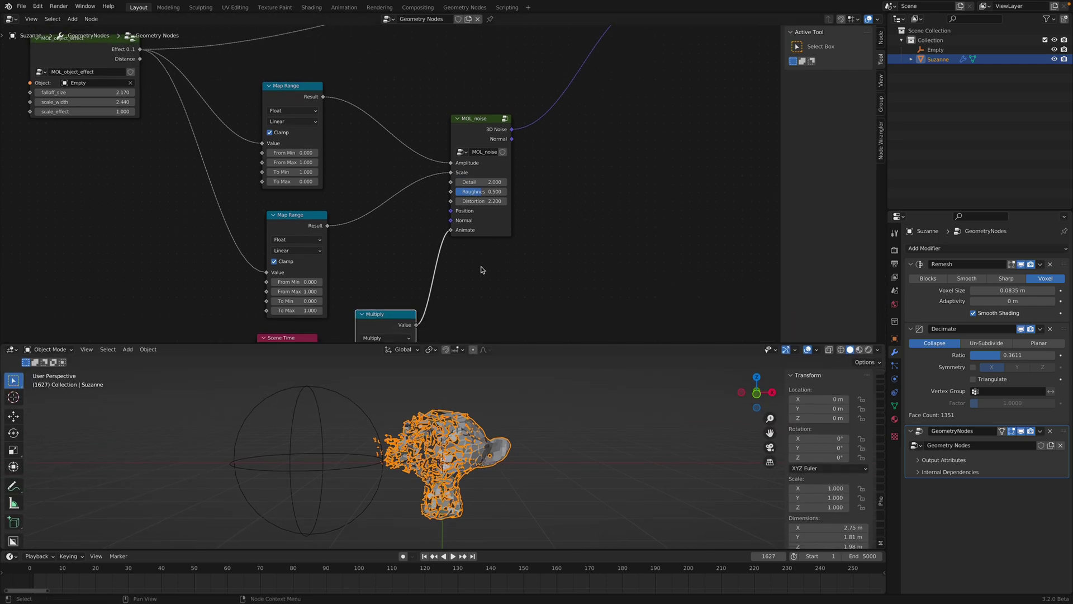
{"action": "left_click_drag", "start_coordinate": [482, 149], "coordinate": [496, 123]}
{"action": "middle_click_drag", "start_coordinate": [414, 115], "coordinate": [438, 97]}
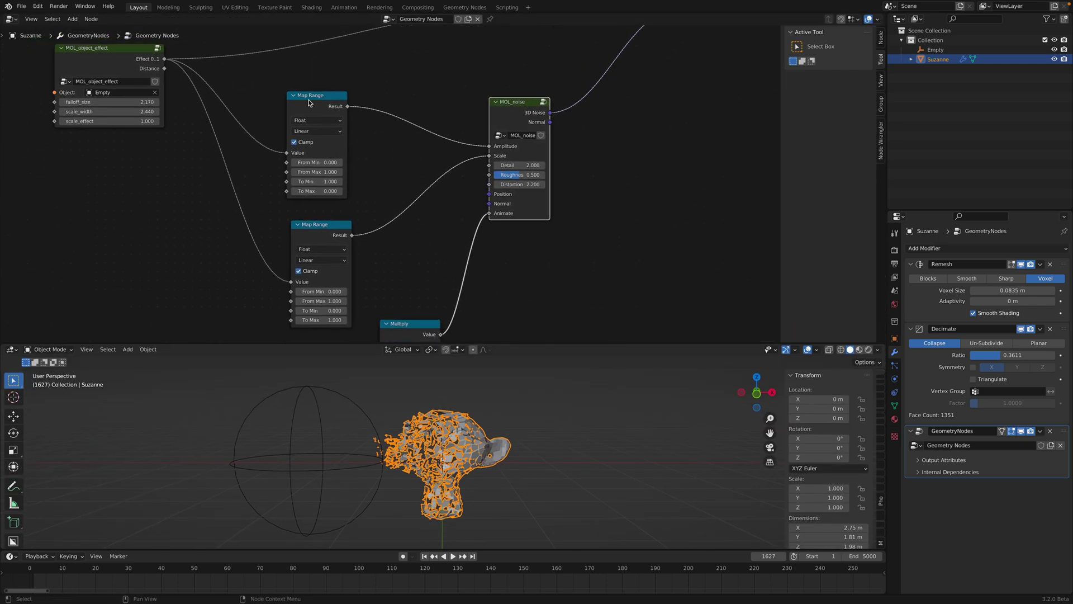
Nudge the MOL_object_effect node within the rearranged layout
{"action": "middle_click_drag", "start_coordinate": [309, 104], "coordinate": [345, 150]}
{"action": "left_click_drag", "start_coordinate": [167, 101], "coordinate": [168, 99]}
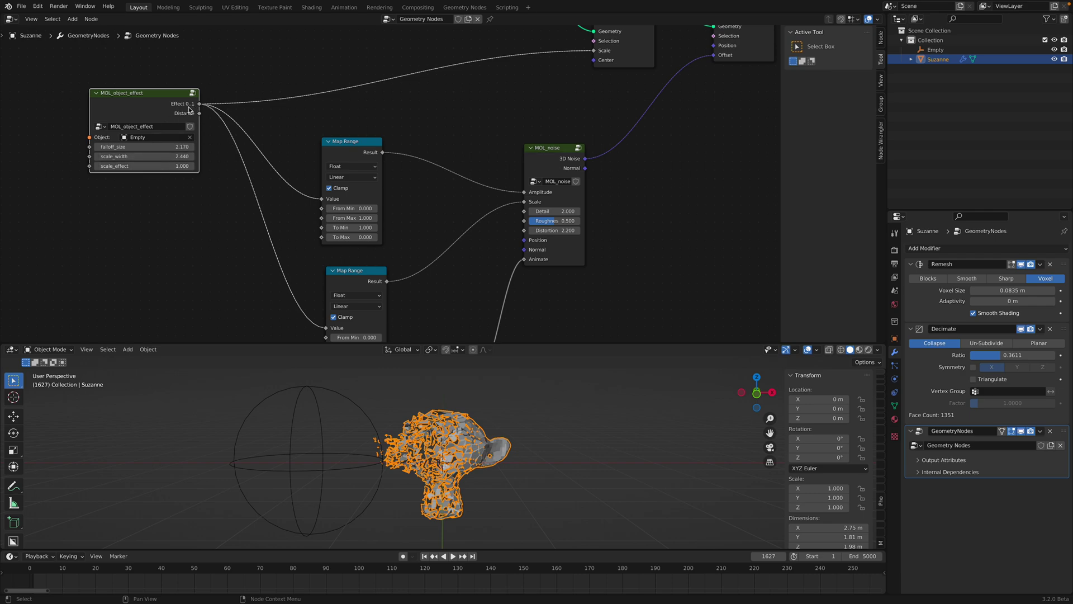
{"action": "middle_click_drag", "start_coordinate": [189, 110], "coordinate": [200, 131]}
{"action": "left_click_drag", "start_coordinate": [201, 130], "coordinate": [193, 132]}
Try pulling a link from the MOL_object_effect node's Distance output, and select the empty followed by Suzanne
{"action": "middle_click_drag", "start_coordinate": [214, 145], "coordinate": [264, 146]}
{"action": "scroll", "coordinate": [264, 146], "scroll_direction": "up", "scroll_amount": 6}
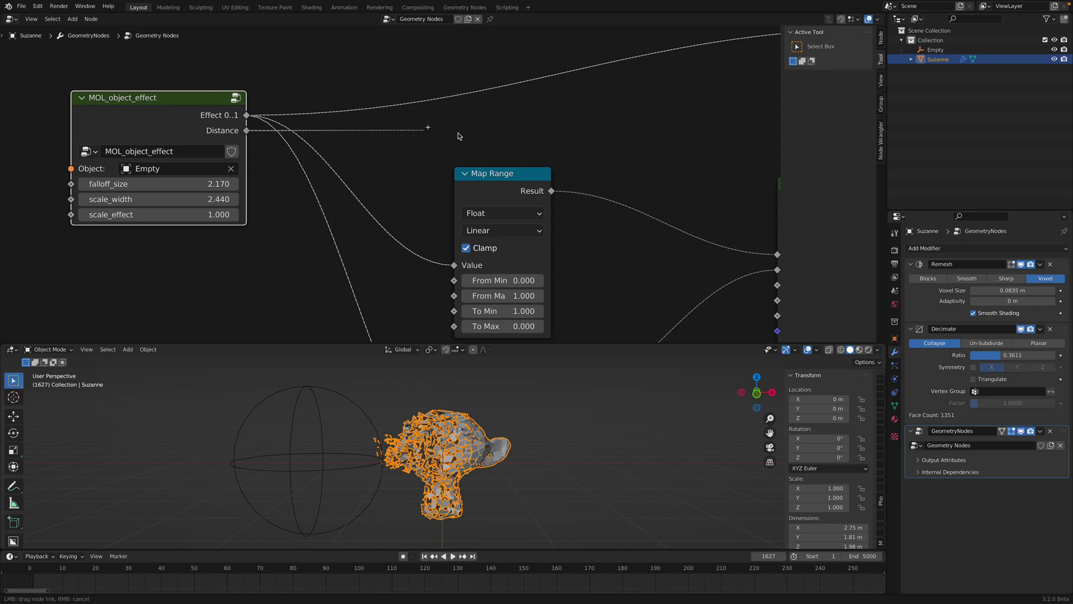
{"action": "left_click_drag", "start_coordinate": [255, 140], "coordinate": [524, 121]}
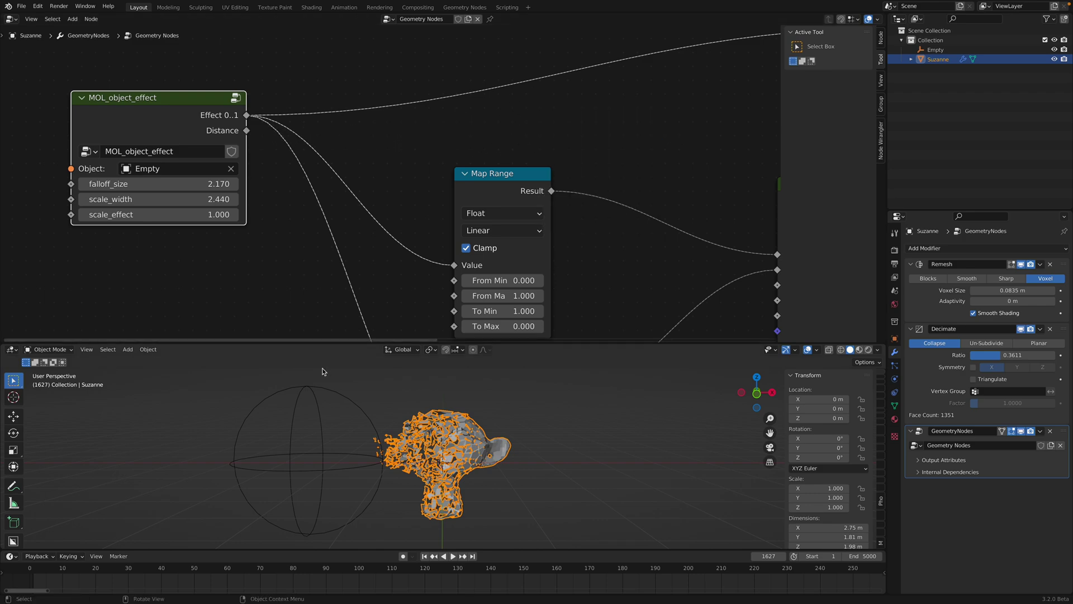
{"action": "left_click", "coordinate": [303, 390]}
{"action": "left_click", "coordinate": [454, 424]}
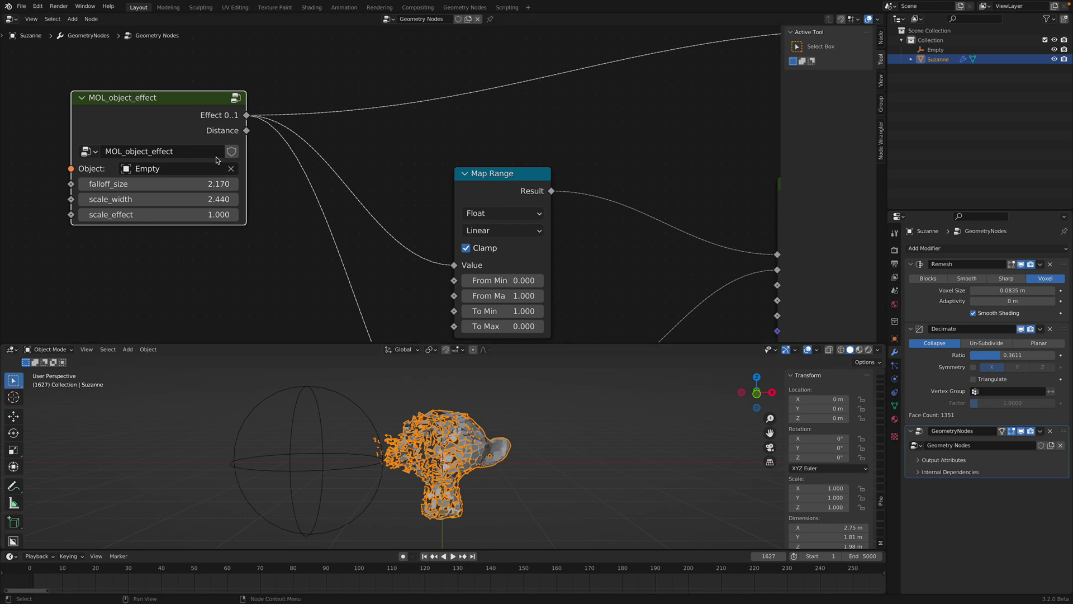
Shift the MOL_object_effect node slightly and bring both Map Range nodes and MOL_noise into view
{"action": "left_click_drag", "start_coordinate": [223, 113], "coordinate": [226, 121]}
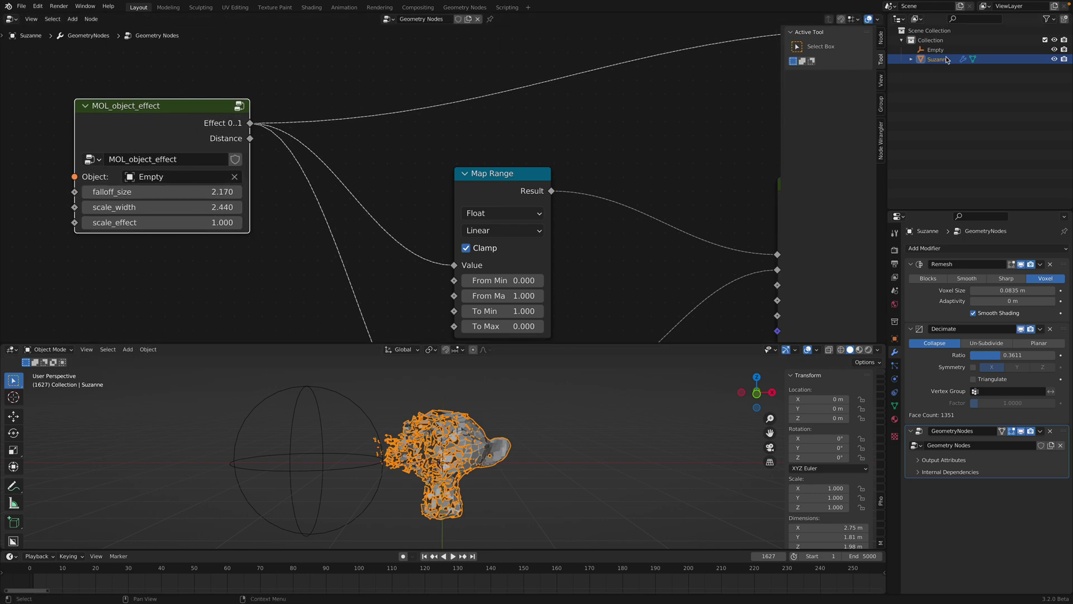
{"action": "middle_click_drag", "start_coordinate": [323, 147], "coordinate": [324, 140]}
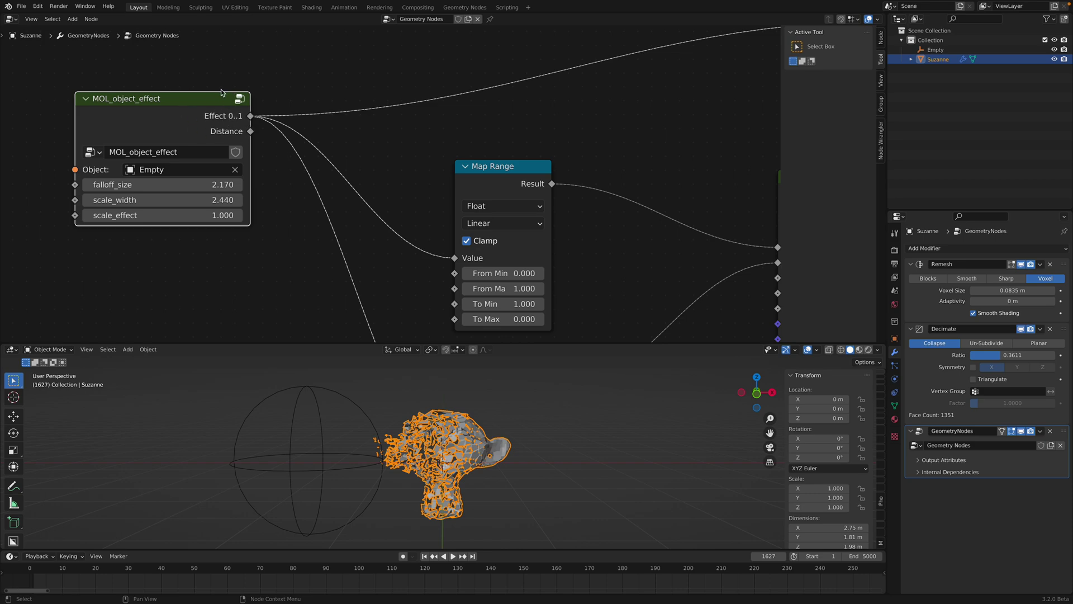
{"action": "middle_click_drag", "start_coordinate": [324, 127], "coordinate": [284, 137], "text": "ctrl"}
{"action": "mouse_move", "coordinate": [216, 96]}
{"action": "left_mouse_down"}
{"action": "mouse_move", "coordinate": [216, 82]}
{"action": "mouse_move", "coordinate": [202, 99]}
{"action": "left_mouse_up"}
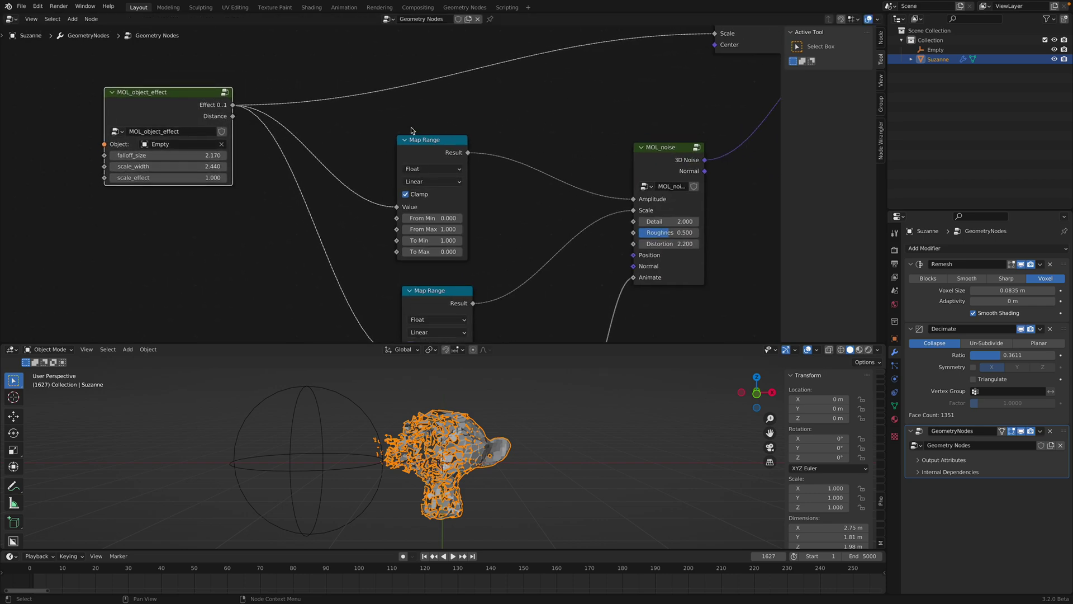
Move both Map Range nodes up so the amplitude and scale ranges sit stacked closer together
{"action": "left_click_drag", "start_coordinate": [415, 139], "coordinate": [414, 123]}
{"action": "middle_click_drag", "start_coordinate": [434, 260], "coordinate": [412, 221]}
{"action": "left_click_drag", "start_coordinate": [414, 265], "coordinate": [405, 235]}
{"action": "middle_click_drag", "start_coordinate": [312, 102], "coordinate": [280, 108]}
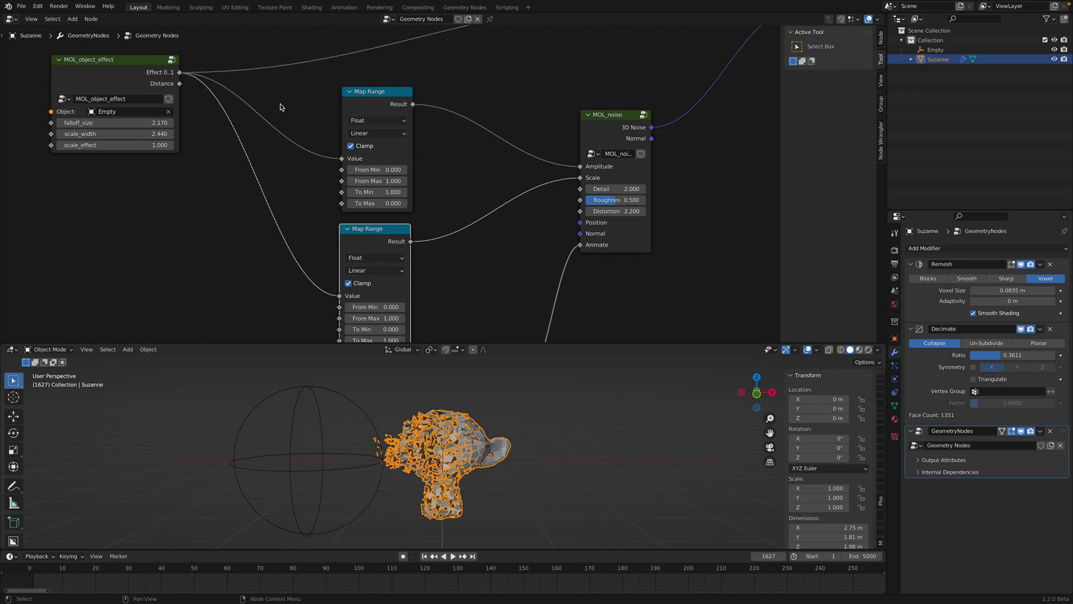
{"action": "middle_click_drag", "start_coordinate": [356, 90], "coordinate": [343, 83]}
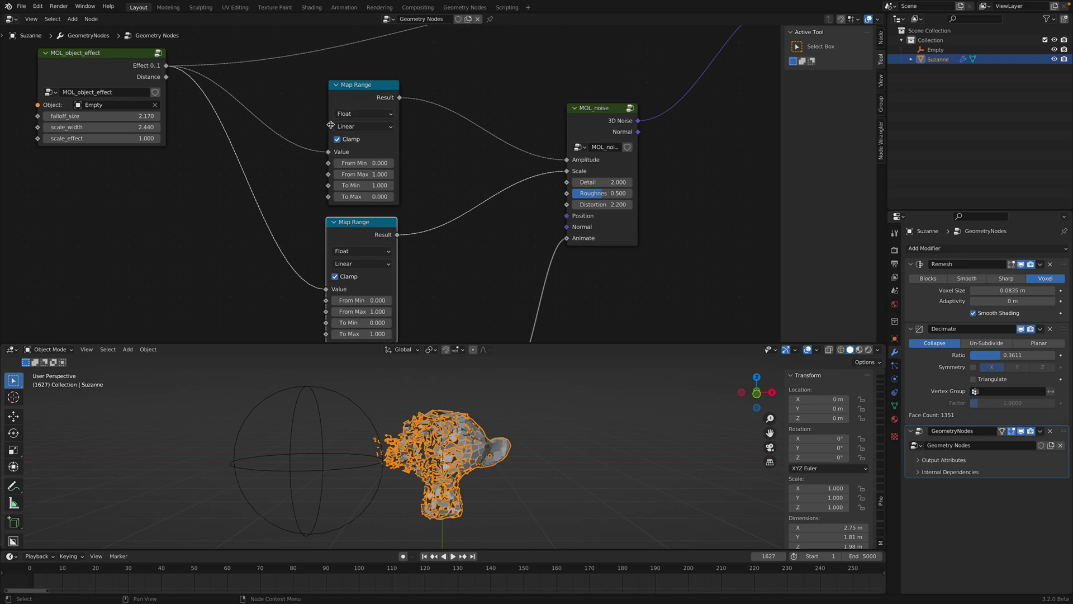
{"action": "middle_click_drag", "start_coordinate": [378, 163], "coordinate": [363, 141]}
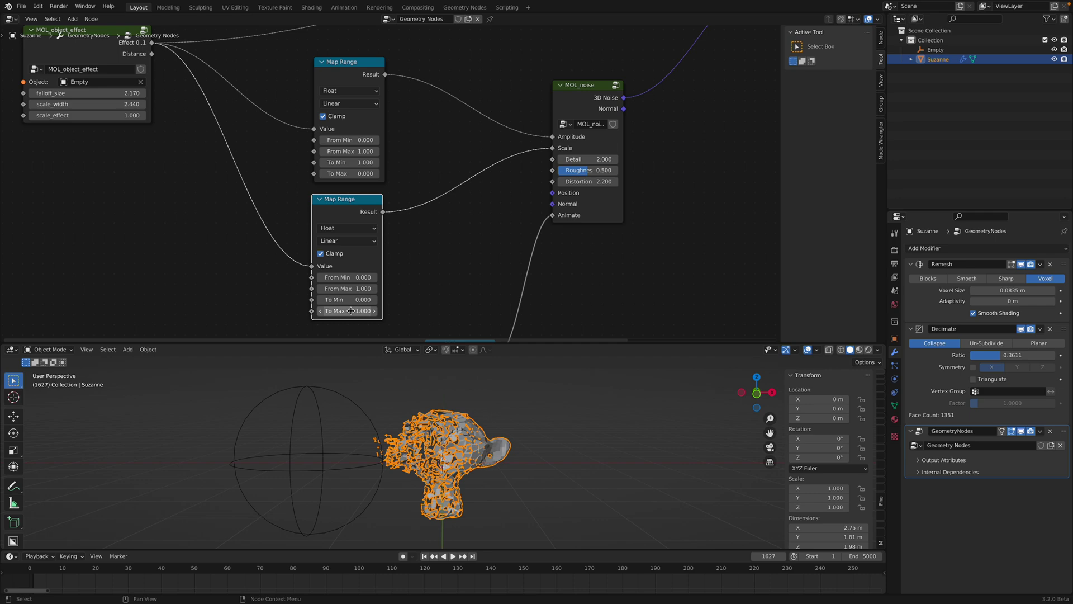
Try a From Min of -0.460 on the amplitude Map Range, and move the empty farther away from Suzanne
{"action": "left_click_drag", "start_coordinate": [350, 139], "coordinate": [327, 139]}
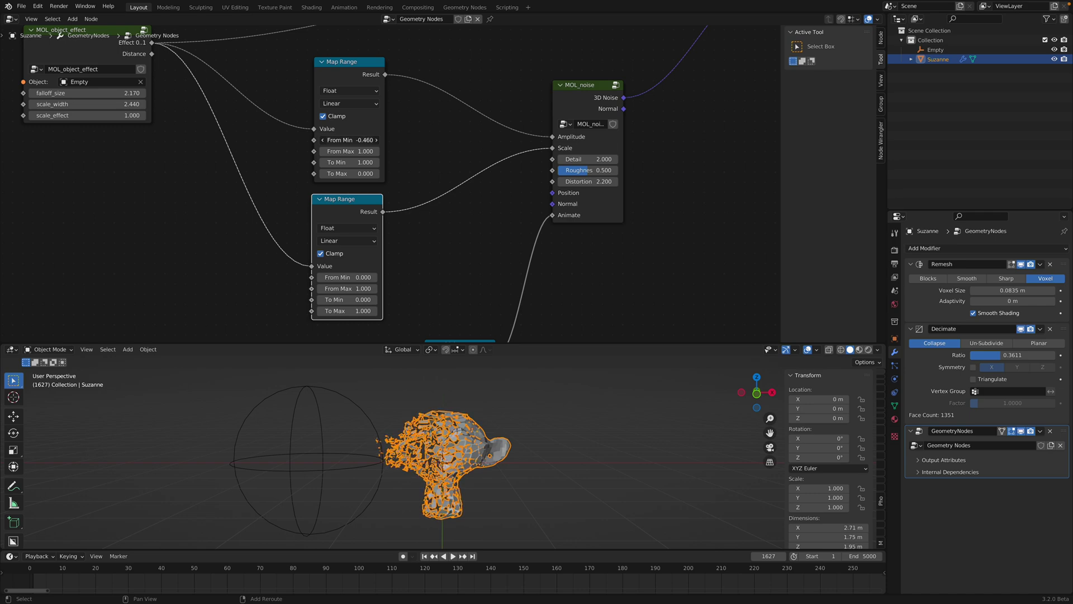
{"action": "left_click", "coordinate": [355, 404]}
{"action": "key", "text": "g"}
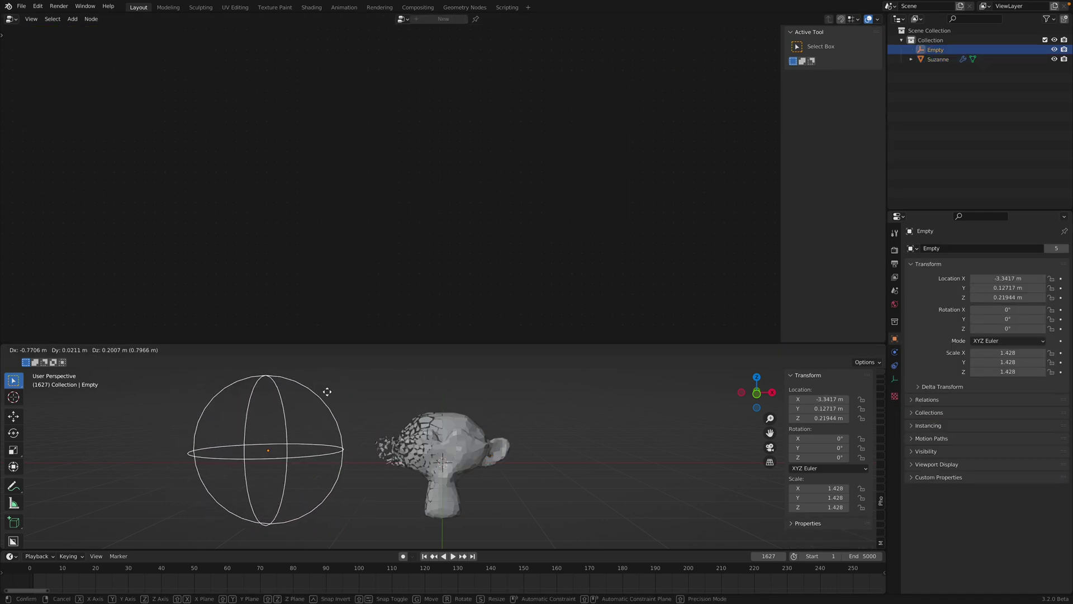
{"action": "left_click", "coordinate": [294, 387]}
Reselect Suzanne and raise the amplitude Map Range's To Min to about 8
{"action": "left_click", "coordinate": [449, 454]}
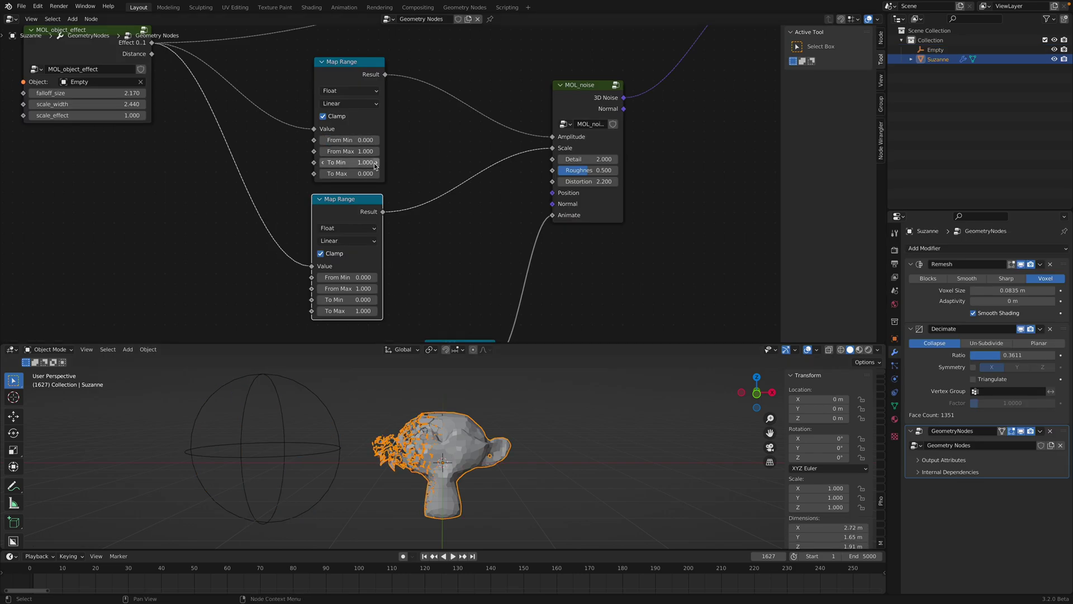
{"action": "left_click_drag", "start_coordinate": [346, 162], "coordinate": [377, 162]}
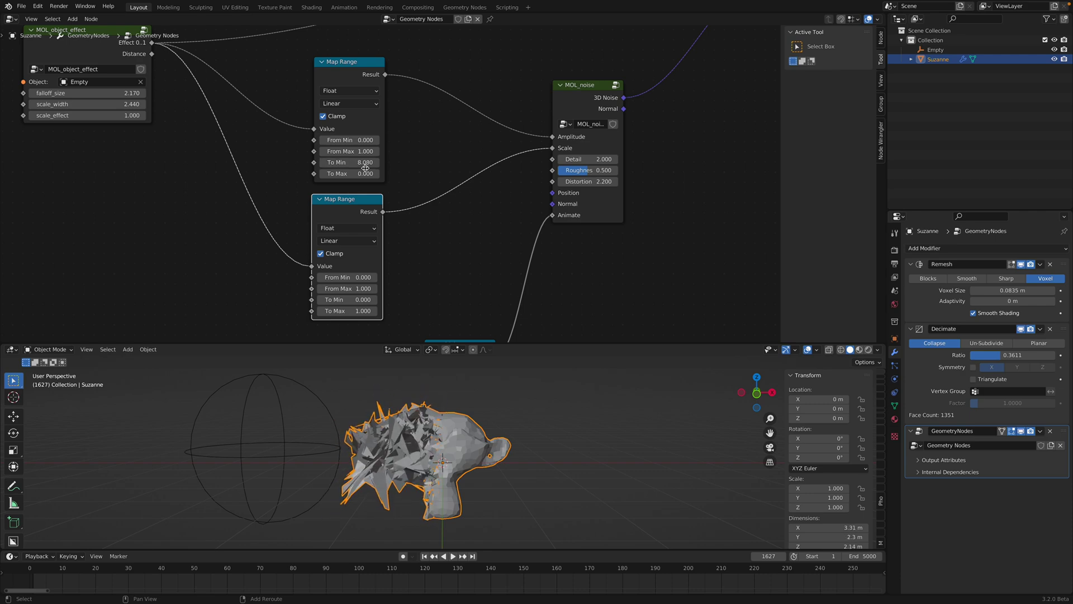
Move the empty toward Suzanne and back out, and reset the amplitude Map Range's To Min to 1.000
{"action": "left_click", "coordinate": [305, 395]}
{"action": "key", "text": "g"}
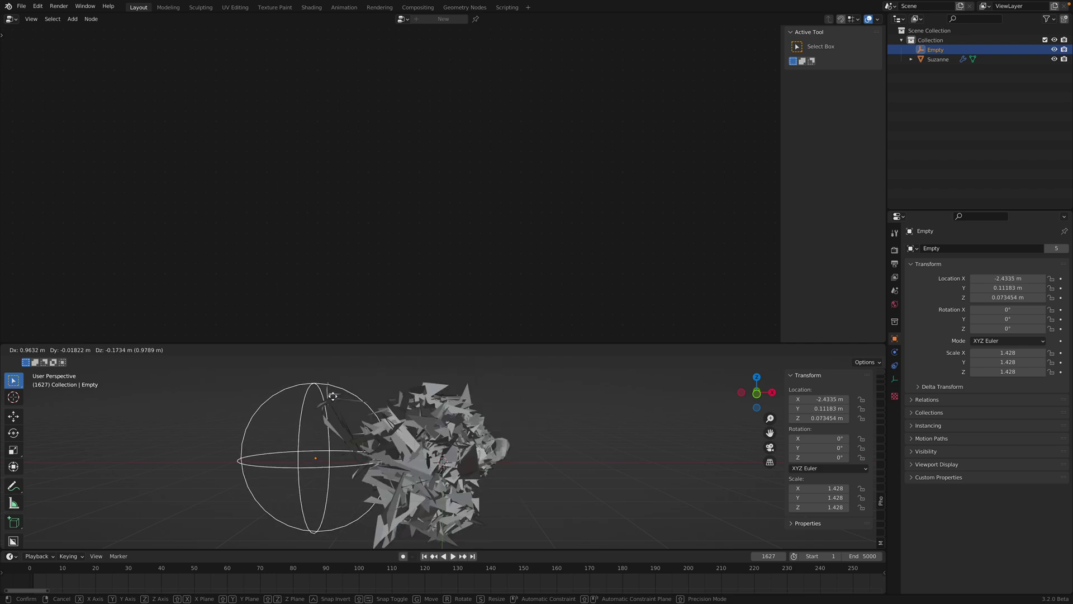
{"action": "left_click", "coordinate": [257, 385]}
{"action": "left_click", "coordinate": [424, 441]}
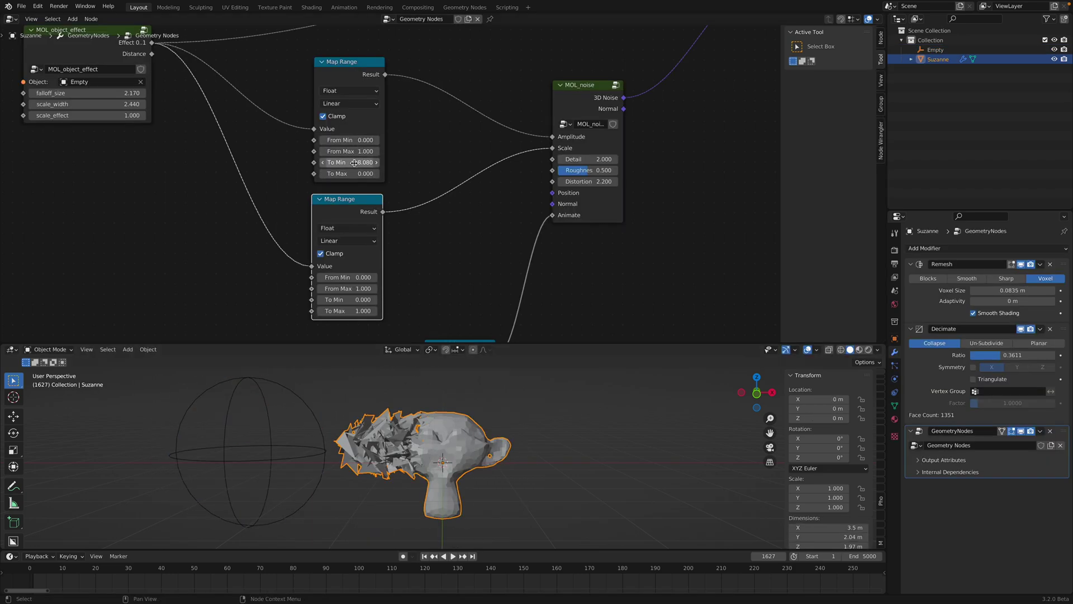
{"action": "key", "text": "ctrl+z"}
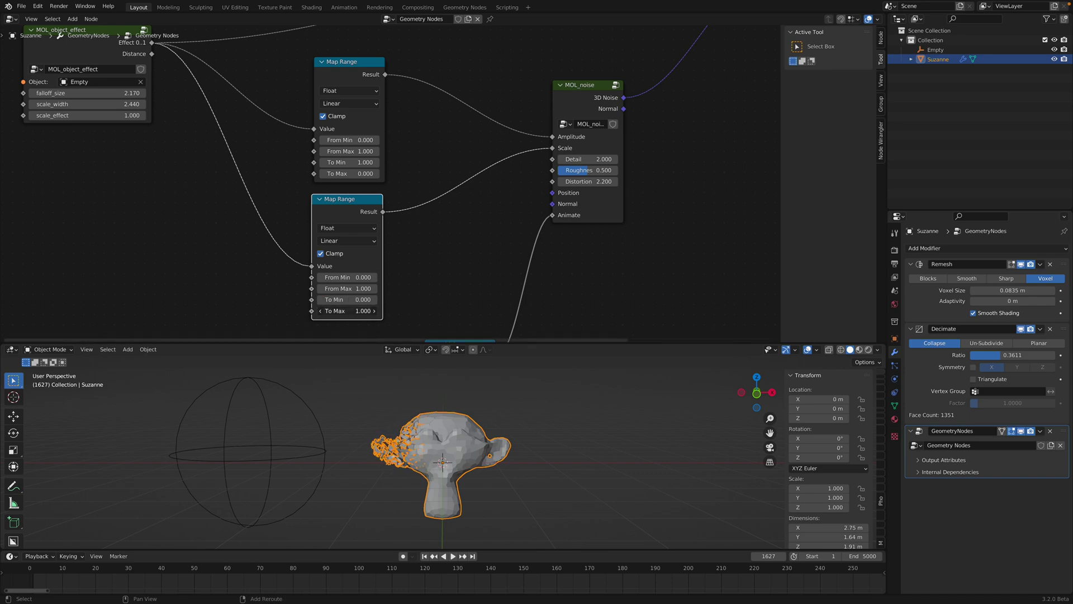
Sweep the empty across Suzanne, place it back beside the dissolving ear, and reselect Suzanne
{"action": "left_click", "coordinate": [310, 406]}
{"action": "key", "text": "g"}
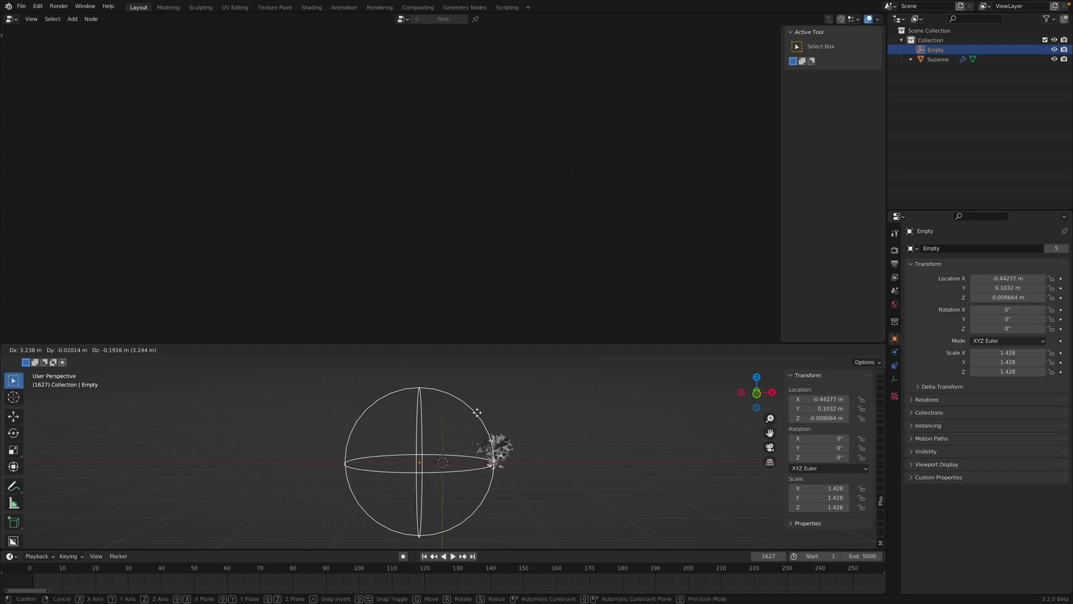
{"action": "left_click", "coordinate": [343, 412]}
{"action": "left_click", "coordinate": [407, 430]}
{"action": "type", "text": "1"}
{"action": "key", "text": "Return"}
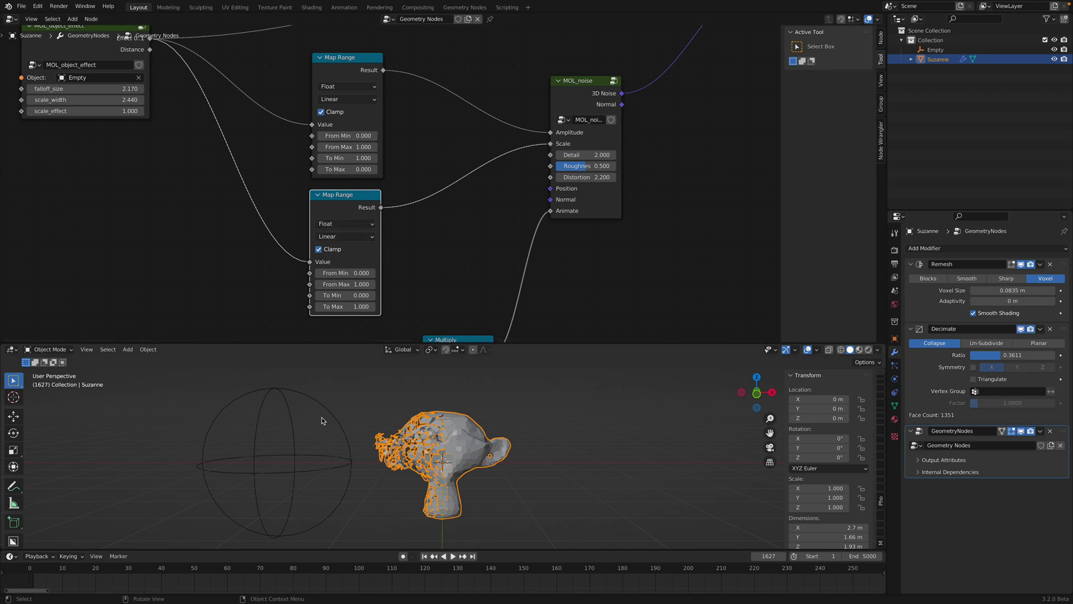
Reposition the MOL_object_effect node and the amplitude Map Range so their links are easier to follow
{"action": "middle_click_drag", "start_coordinate": [203, 117], "coordinate": [219, 159]}
{"action": "left_click_drag", "start_coordinate": [122, 72], "coordinate": [148, 93]}
{"action": "left_click_drag", "start_coordinate": [360, 112], "coordinate": [369, 115]}
{"action": "middle_click_drag", "start_coordinate": [376, 283], "coordinate": [366, 233]}
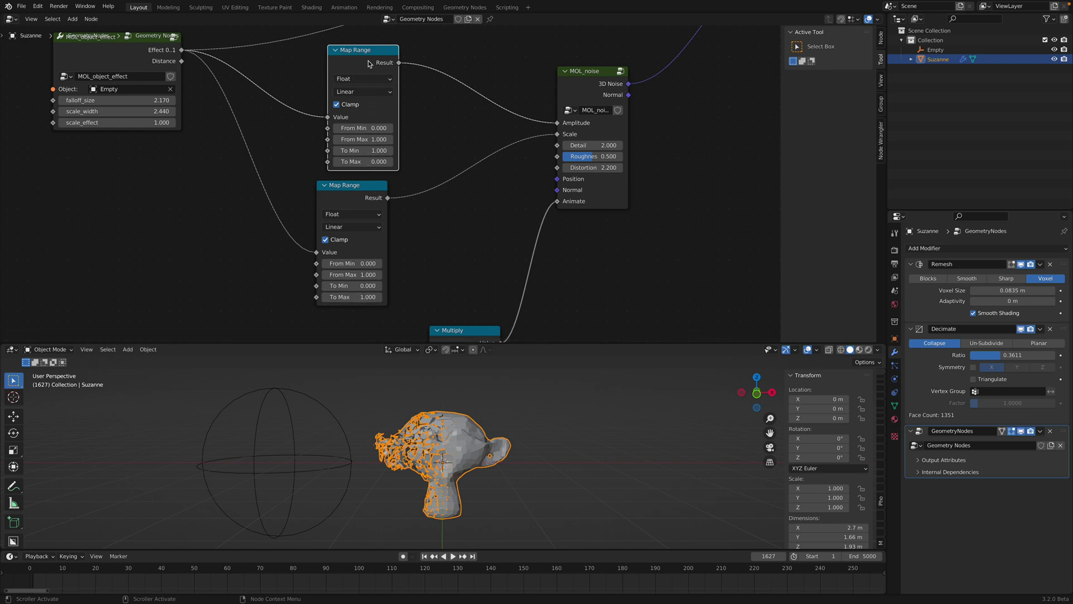
{"action": "left_click_drag", "start_coordinate": [359, 52], "coordinate": [350, 54]}
{"action": "middle_click_drag", "start_coordinate": [370, 94], "coordinate": [367, 106]}
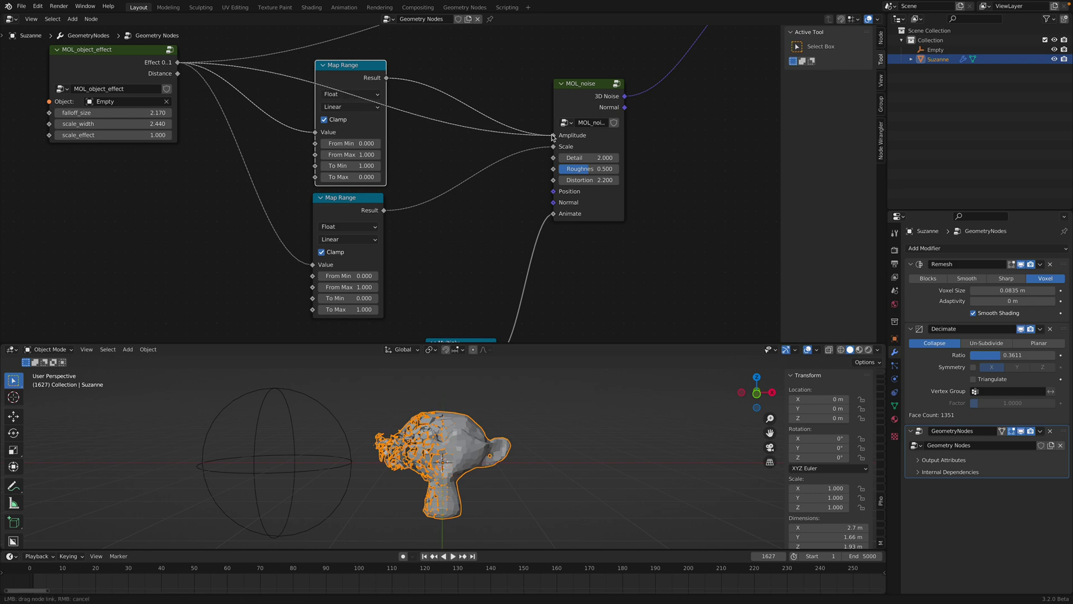
Link Effect 0..1 directly to MOL_noise's Amplitude, bypassing the Map Range, and move the empty farther from Suzanne
{"action": "left_click_drag", "start_coordinate": [552, 137], "coordinate": [554, 135]}
{"action": "left_click", "coordinate": [317, 402]}
{"action": "key", "text": "g"}
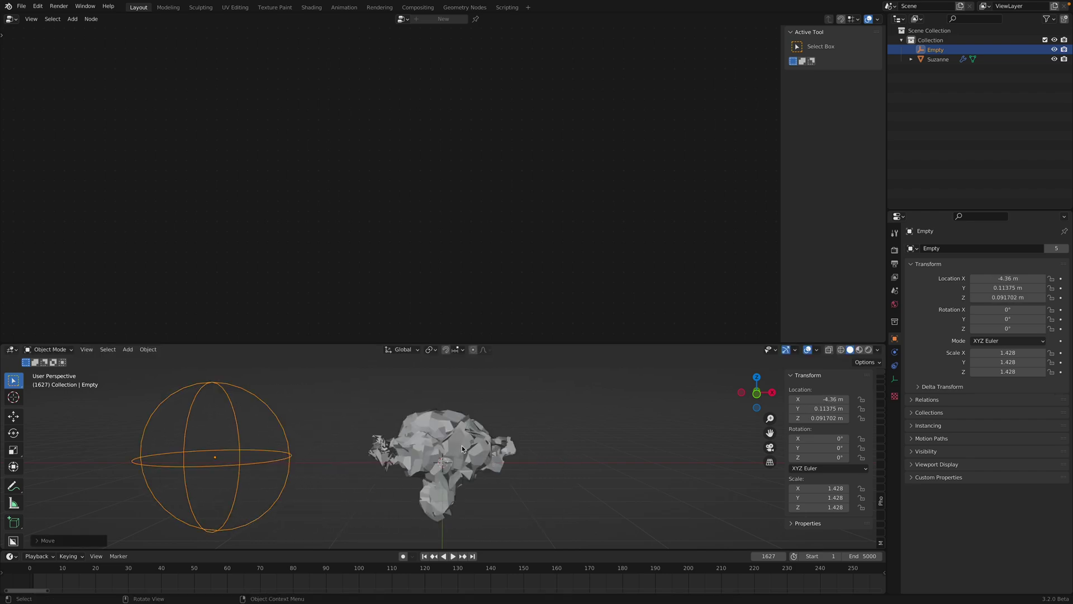
{"action": "left_click", "coordinate": [259, 401]}
Start animation playback and move the empty slightly closer to Suzanne, to about X -3.66 m
{"action": "key", "text": "space"}
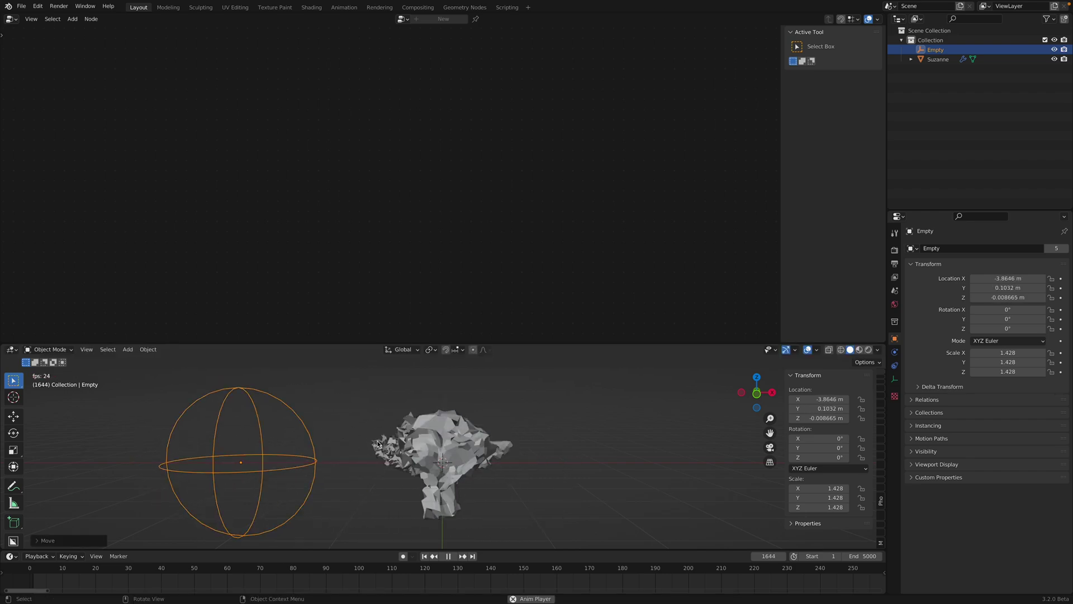
{"action": "key", "text": "g"}
{"action": "left_click", "coordinate": [328, 430]}
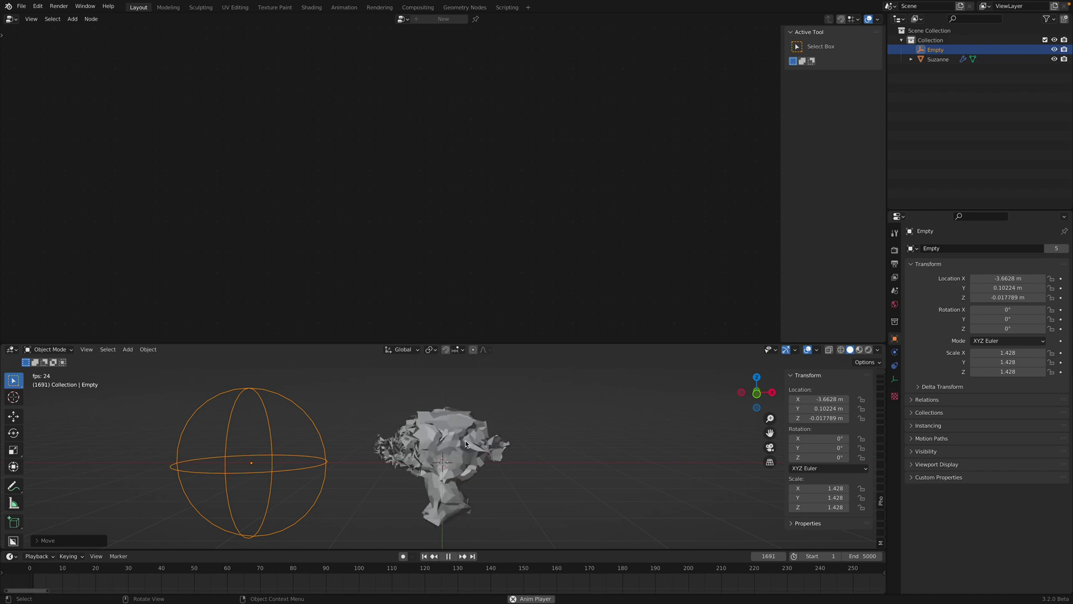
Reselect Suzanne, reconnect the upper Map Range's Result to MOL_noise's Amplitude, and enlarge the 3D viewport
{"action": "left_click", "coordinate": [459, 454]}
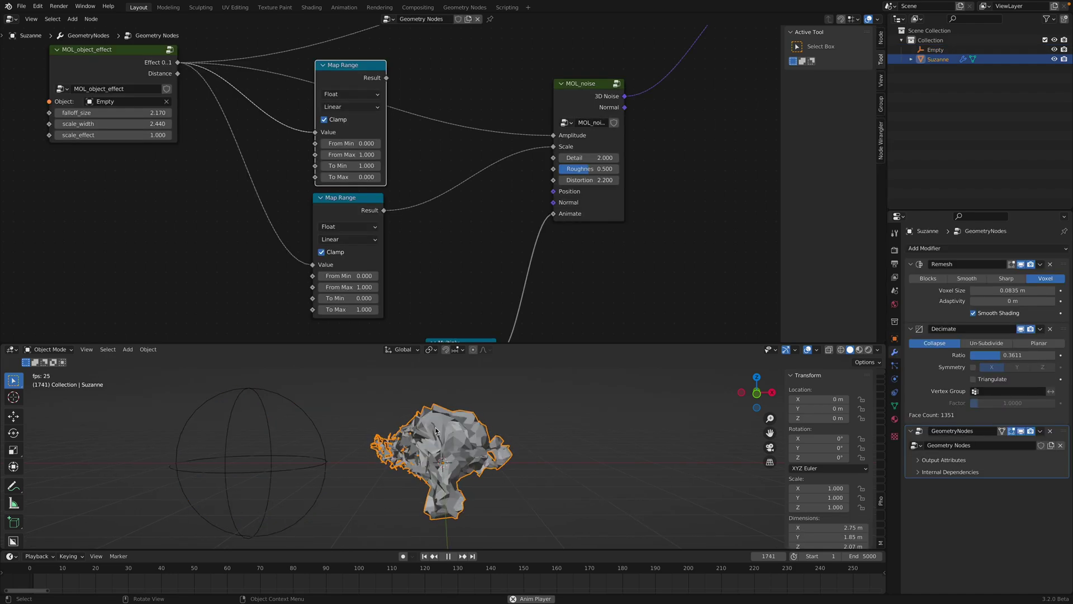
{"action": "left_click_drag", "start_coordinate": [386, 78], "coordinate": [553, 135]}
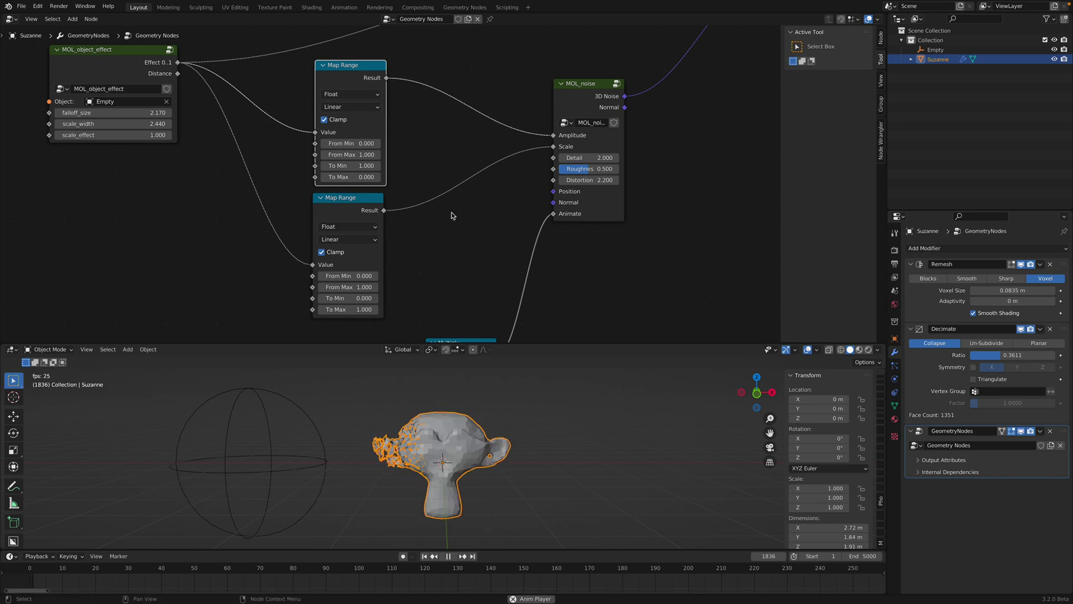
{"action": "left_click_drag", "start_coordinate": [326, 344], "coordinate": [326, 141]}
Move the empty around during playback and bring it close to Suzanne, at about X -2.1 m and Z 0.22 m
{"action": "left_click", "coordinate": [199, 276]}
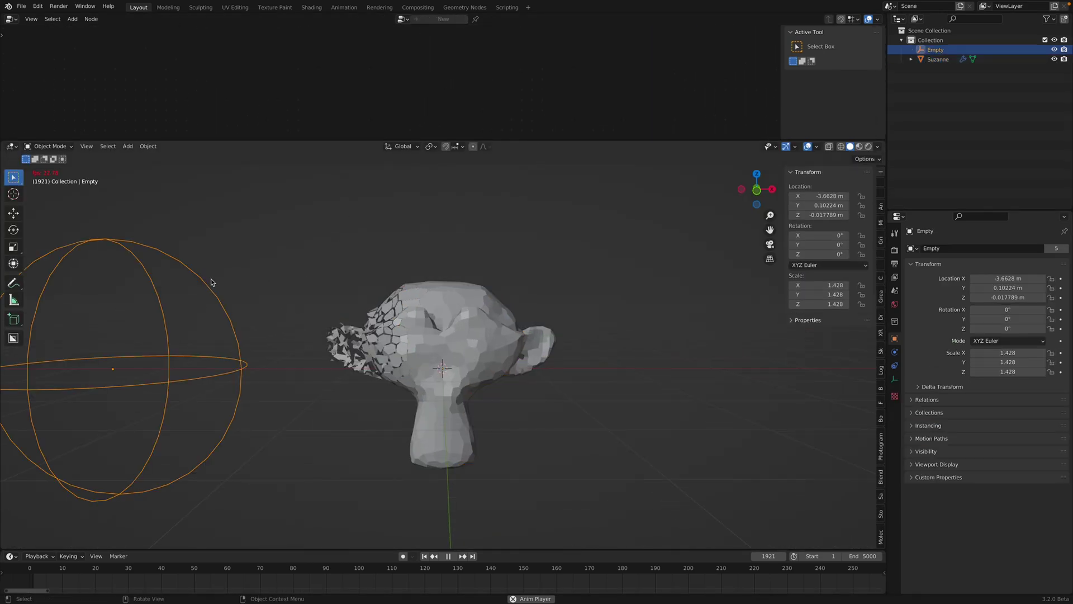
{"action": "key", "text": "g"}
{"action": "key", "text": "y"}
{"action": "left_click", "coordinate": [271, 269]}
{"action": "key", "text": "g"}
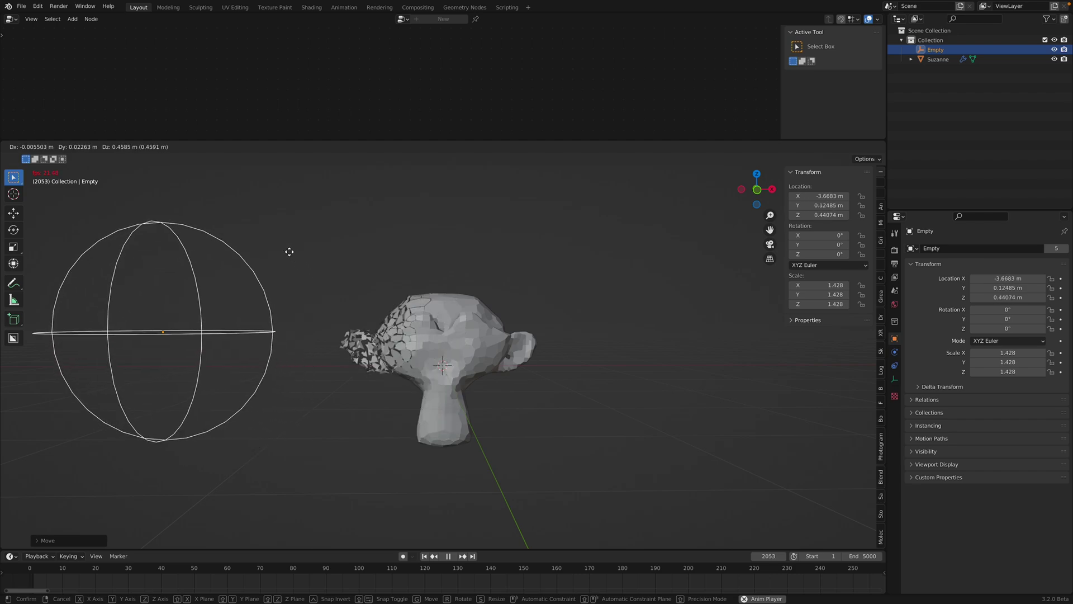
{"action": "left_click", "coordinate": [294, 276]}
{"action": "key", "text": "g"}
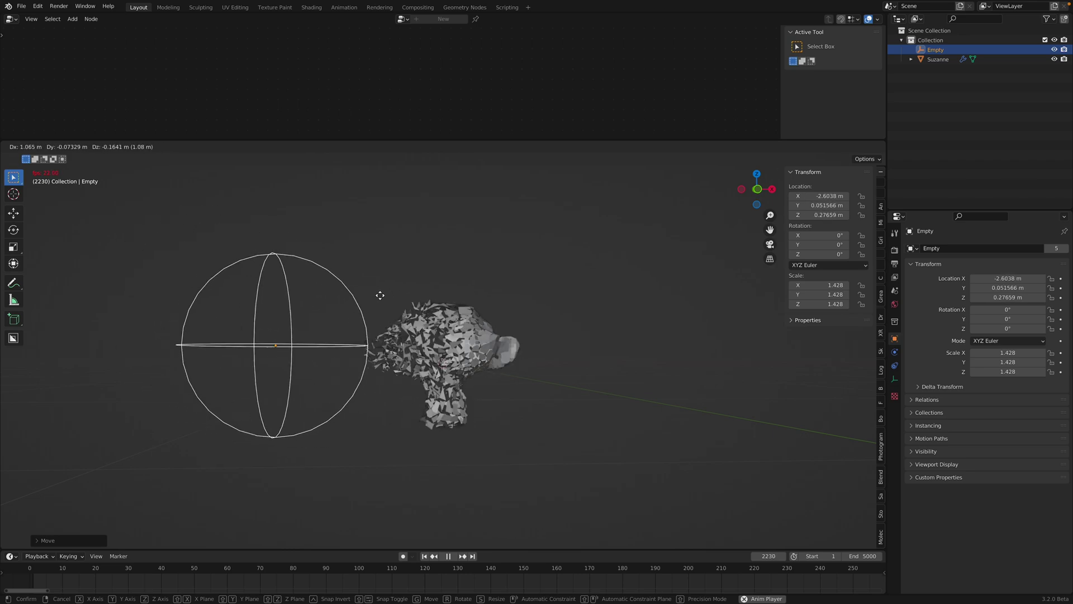
{"action": "left_click", "coordinate": [410, 298]}
Move the empty up, down and across Suzanne, and leave it at about X -3.2 m, Y 0.08 m, Z 0.11 m
{"action": "scroll", "coordinate": [499, 320], "scroll_direction": "up", "scroll_amount": 1}
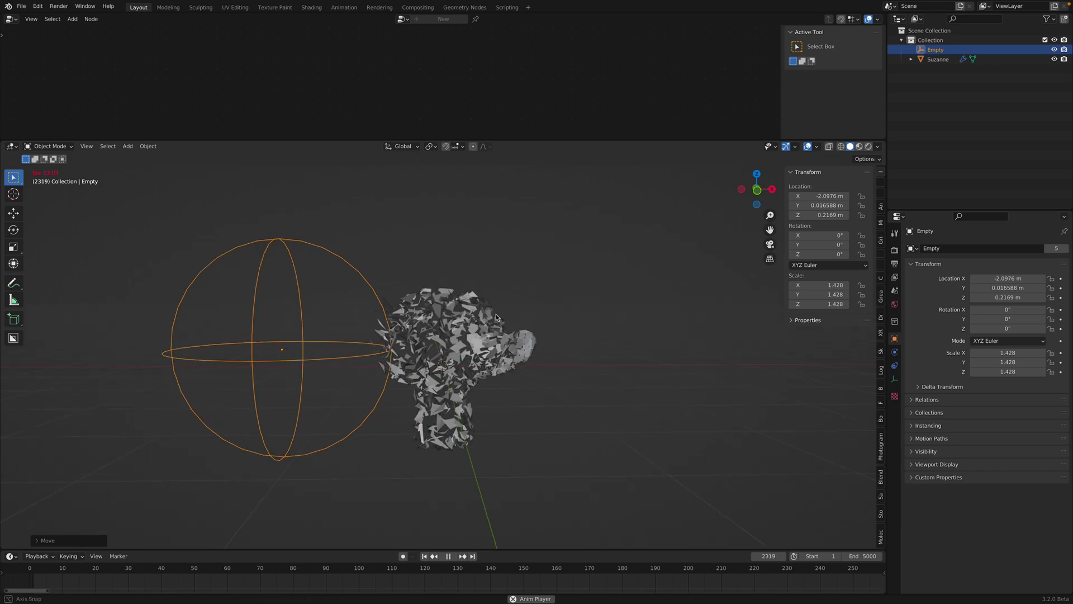
{"action": "scroll", "coordinate": [377, 272], "scroll_direction": "down", "scroll_amount": 2}
{"action": "key", "text": "g"}
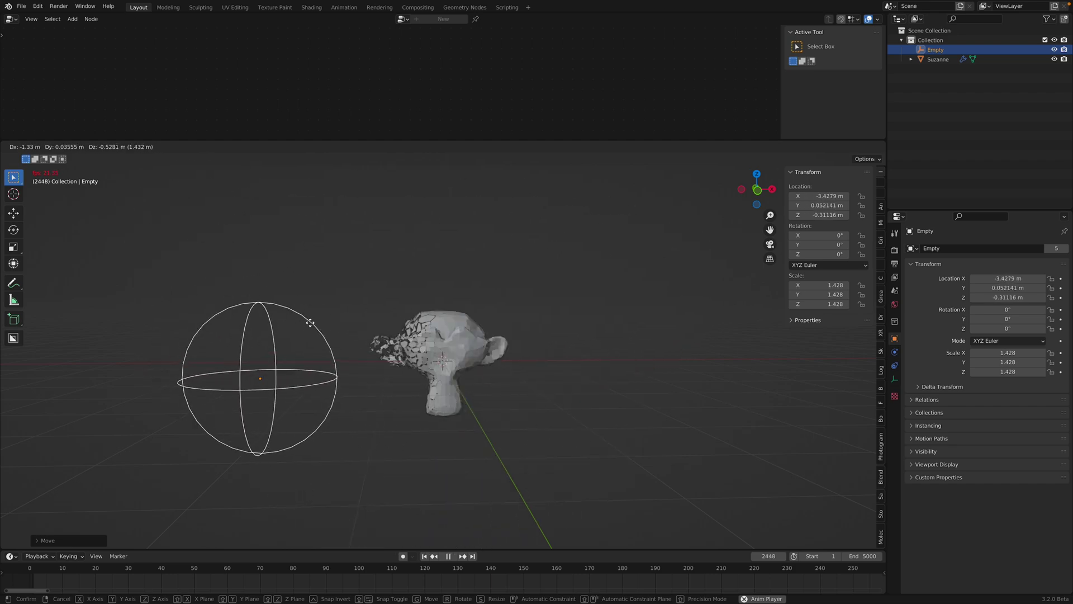
{"action": "left_click", "coordinate": [327, 315]}
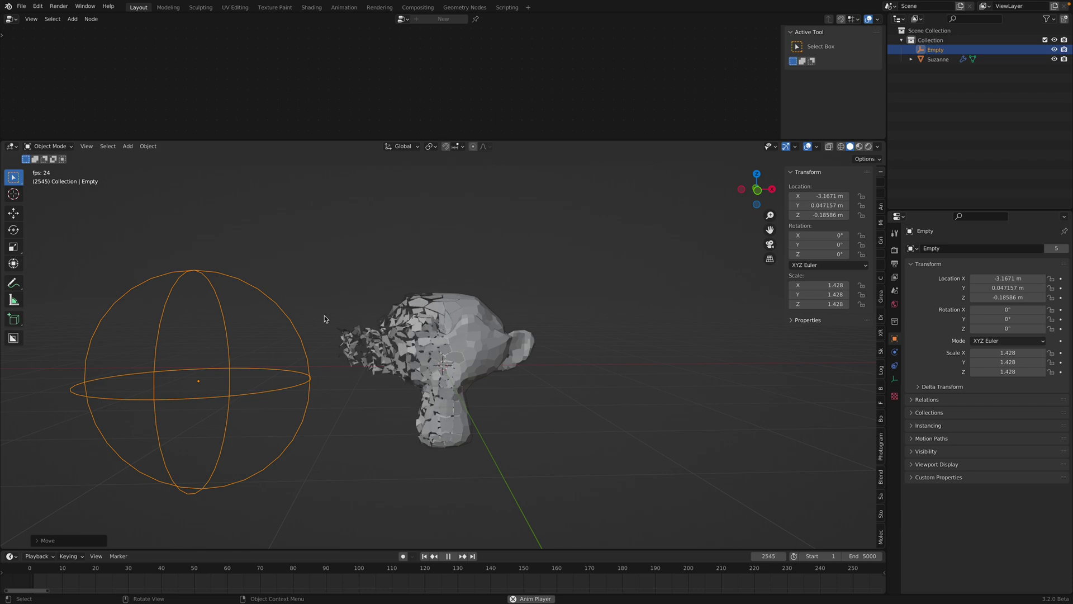
{"action": "key", "text": "g"}
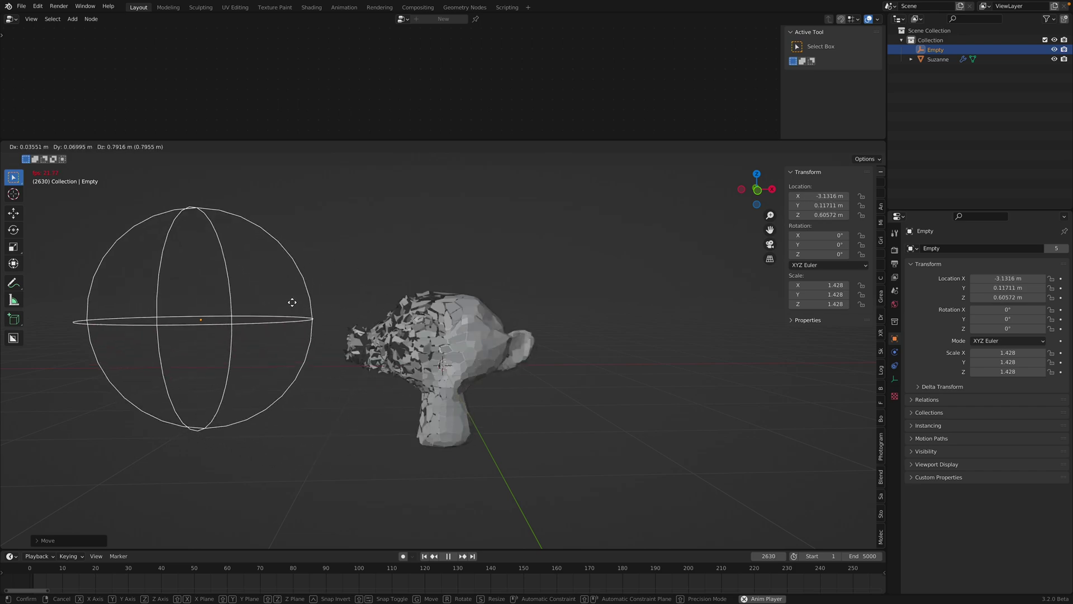
{"action": "left_click", "coordinate": [318, 353]}
{"action": "key", "text": "g"}
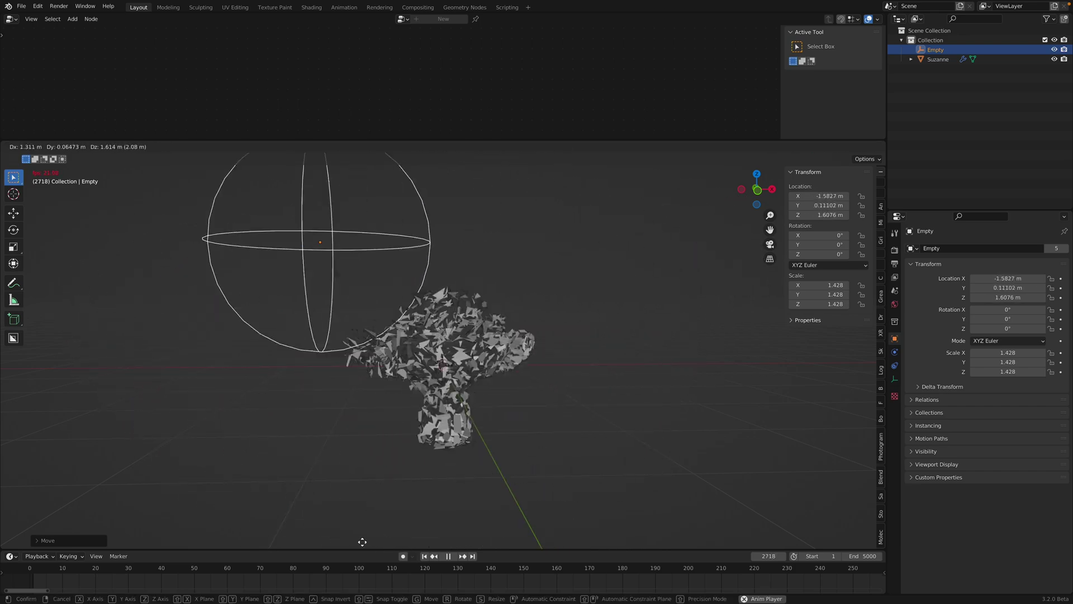
{"action": "left_click", "coordinate": [297, 302]}
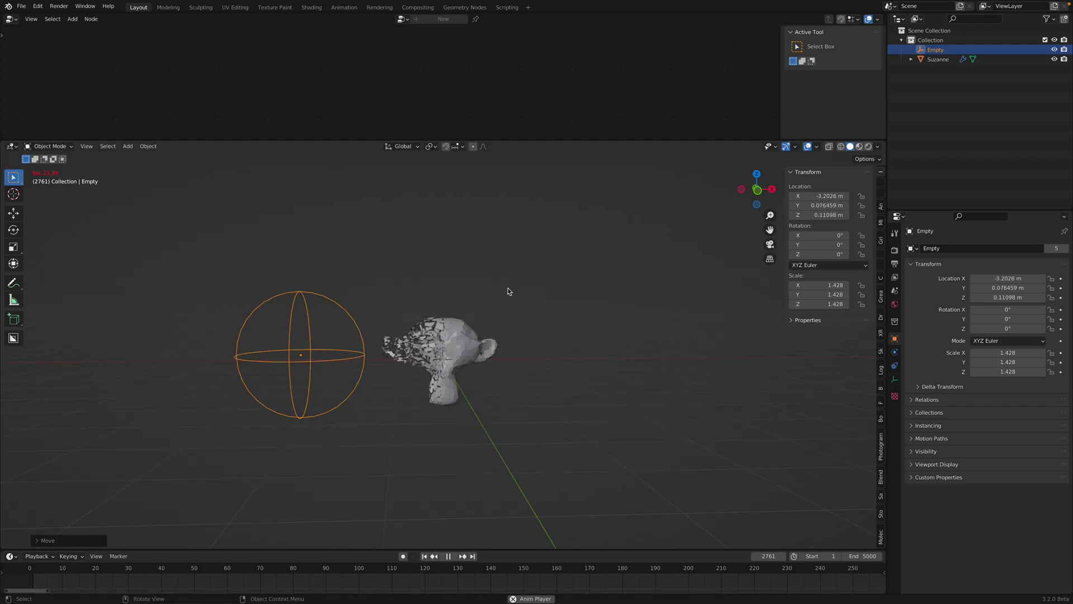
Try a duplicate empty on the opposite side of Suzanne at about X 3.3 m, and delete it
{"action": "key", "text": "shift+d"}
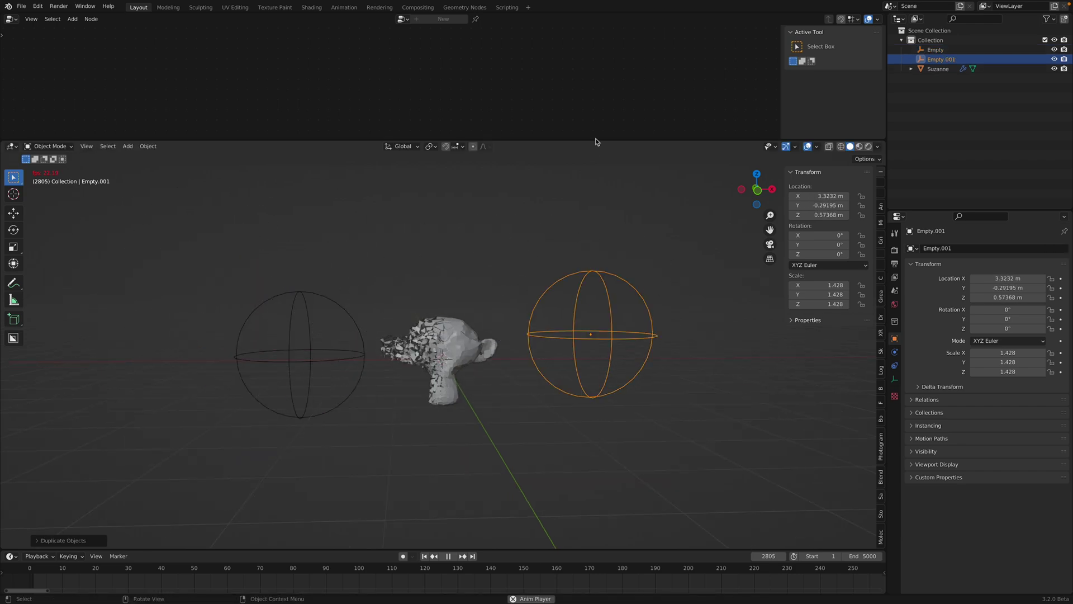
{"action": "left_click_drag", "start_coordinate": [597, 140], "coordinate": [596, 182]}
{"action": "left_click", "coordinate": [920, 50]}
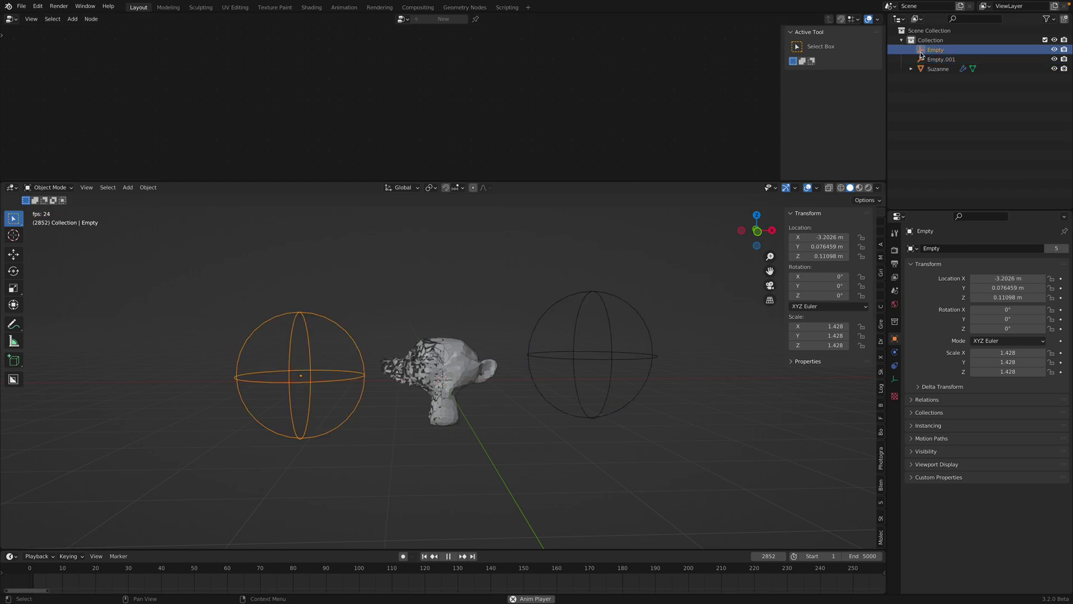
{"action": "left_click", "coordinate": [938, 68]}
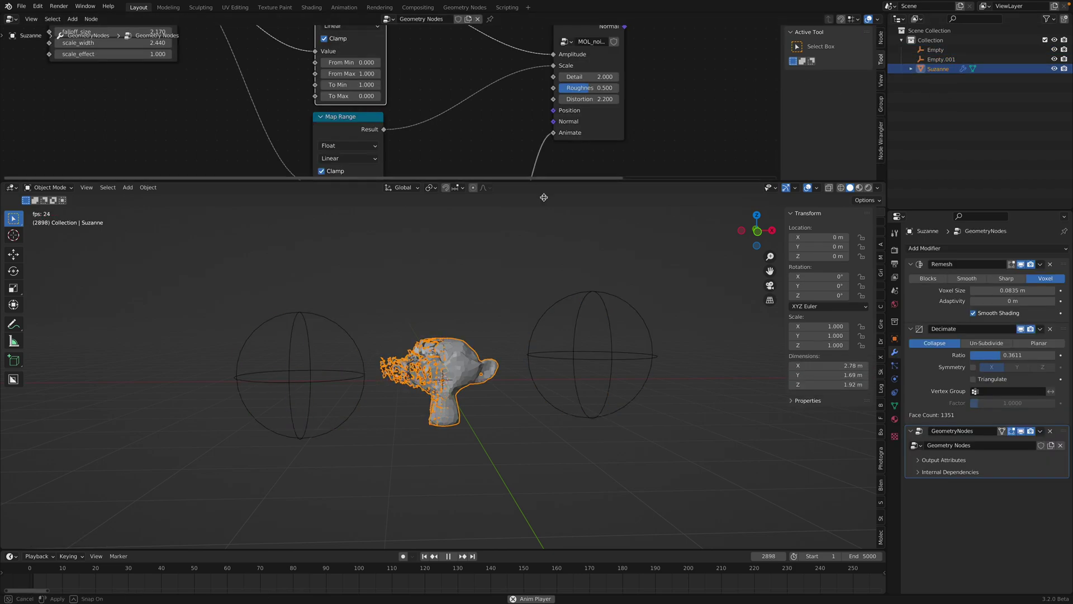
{"action": "left_click_drag", "start_coordinate": [542, 183], "coordinate": [546, 304]}
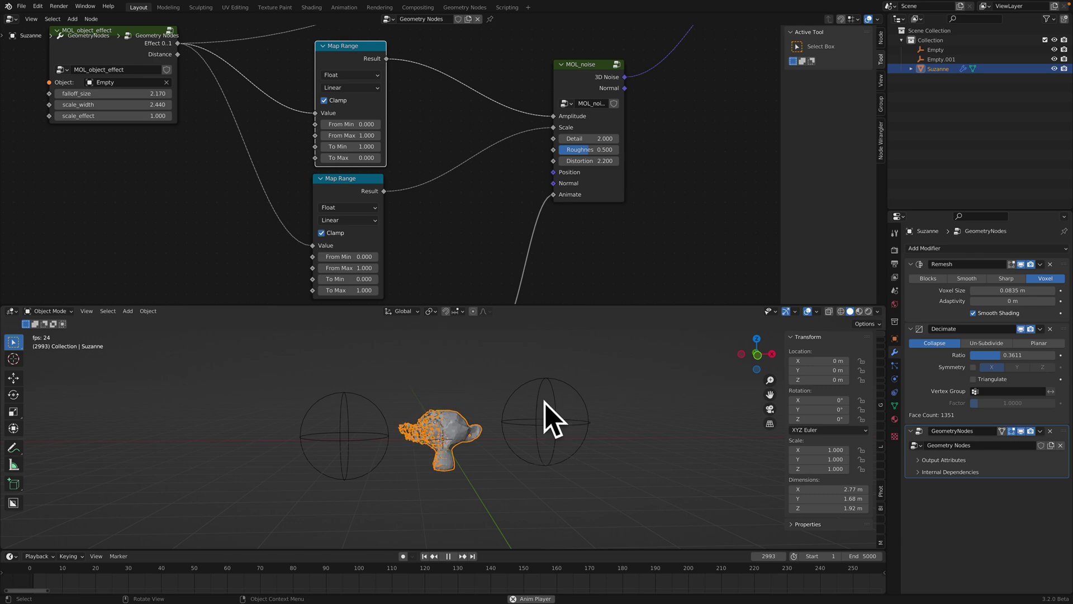
{"action": "left_click", "coordinate": [547, 380]}
{"action": "key", "text": "Delete"}
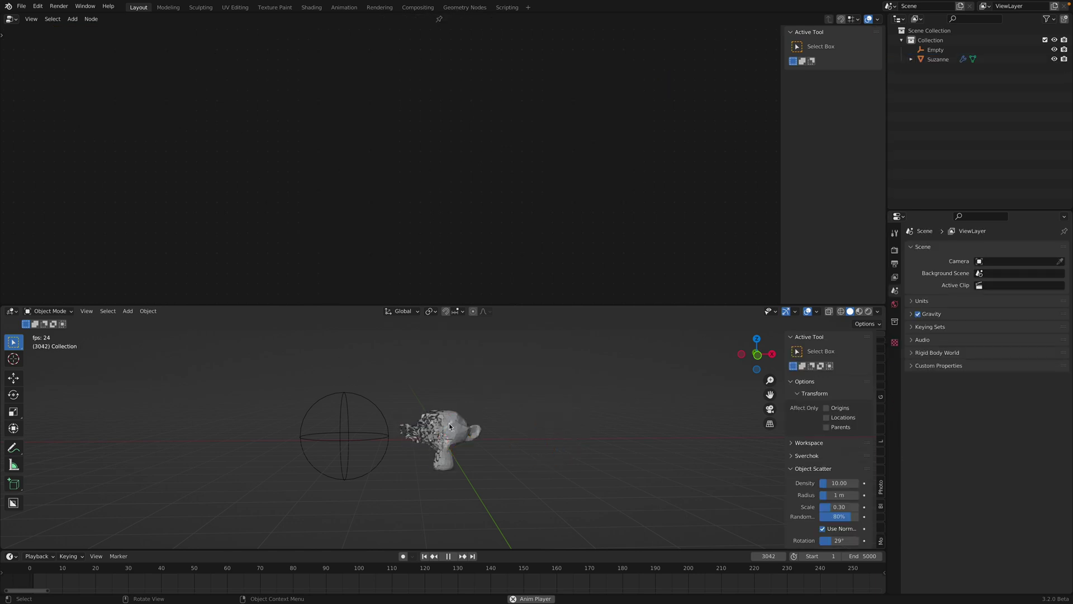
Save the file and duplicate Suzanne's GeometryNodes modifier
{"action": "left_click", "coordinate": [448, 424]}
{"action": "key", "text": "ctrl+s"}
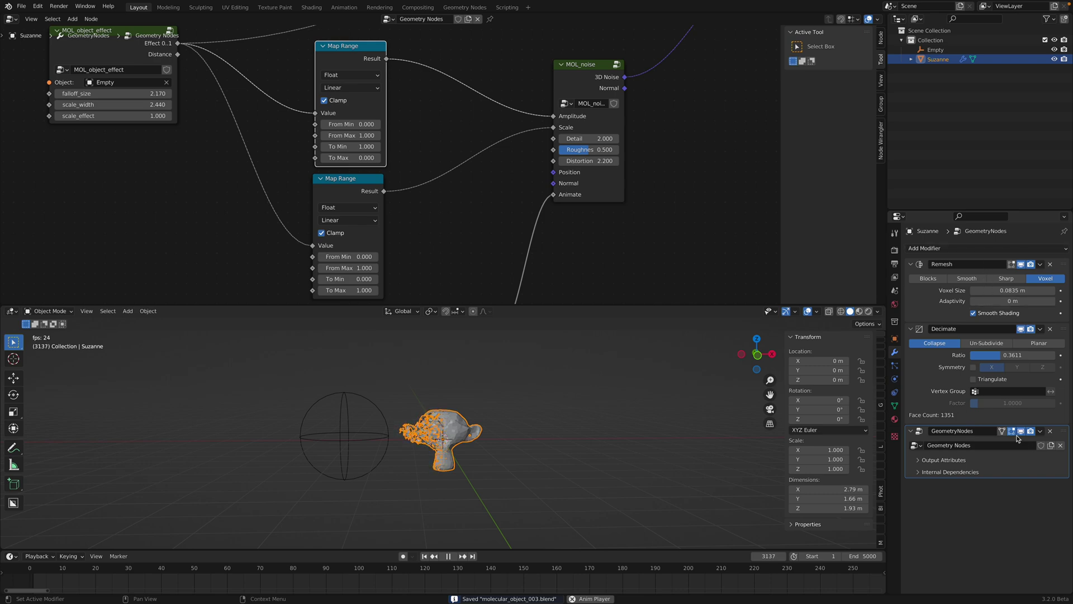
{"action": "left_click", "coordinate": [1041, 431]}
{"action": "left_click", "coordinate": [1001, 453]}
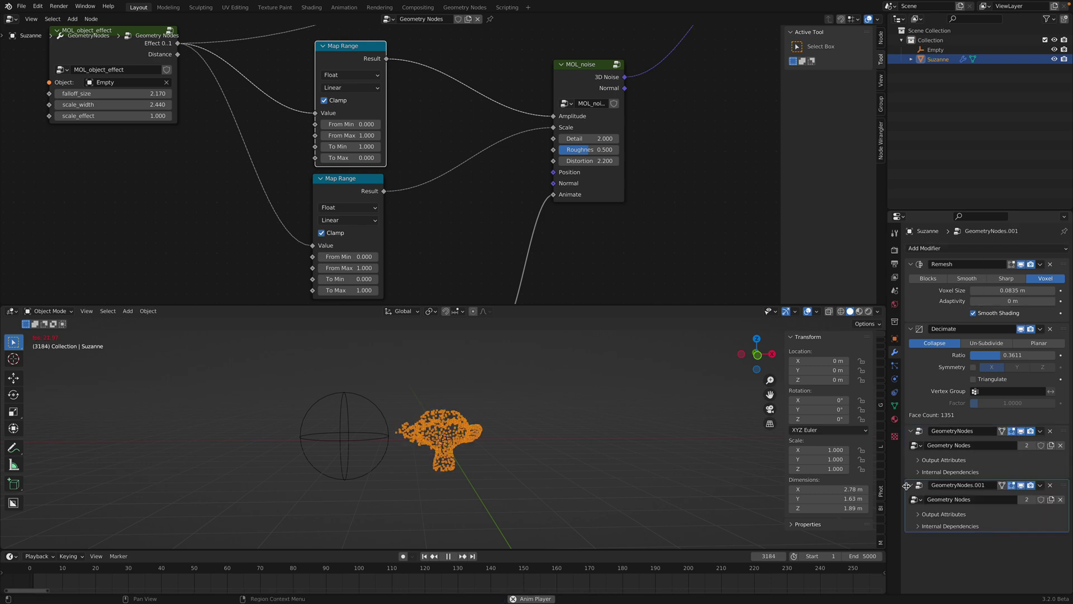
Expand the copied modifier's Output Attributes and Internal Dependencies sections and stop the playback
{"action": "left_click", "coordinate": [944, 514]}
{"action": "left_click", "coordinate": [950, 543]}
{"action": "key", "text": "space"}
Move the Group Input node near MOL_object_effect and expose that node's Object socket as a group input
{"action": "middle_click_drag", "start_coordinate": [227, 127], "coordinate": [311, 217]}
{"action": "left_click_drag", "start_coordinate": [202, 124], "coordinate": [201, 112]}
{"action": "middle_click_drag", "start_coordinate": [140, 148], "coordinate": [280, 149]}
{"action": "scroll", "coordinate": [326, 182], "scroll_direction": "down", "scroll_amount": 6}
{"action": "middle_click_drag", "start_coordinate": [445, 64], "coordinate": [450, 144]}
{"action": "left_click_drag", "start_coordinate": [461, 119], "coordinate": [121, 196]}
{"action": "scroll", "coordinate": [167, 179], "scroll_direction": "up", "scroll_amount": 1}
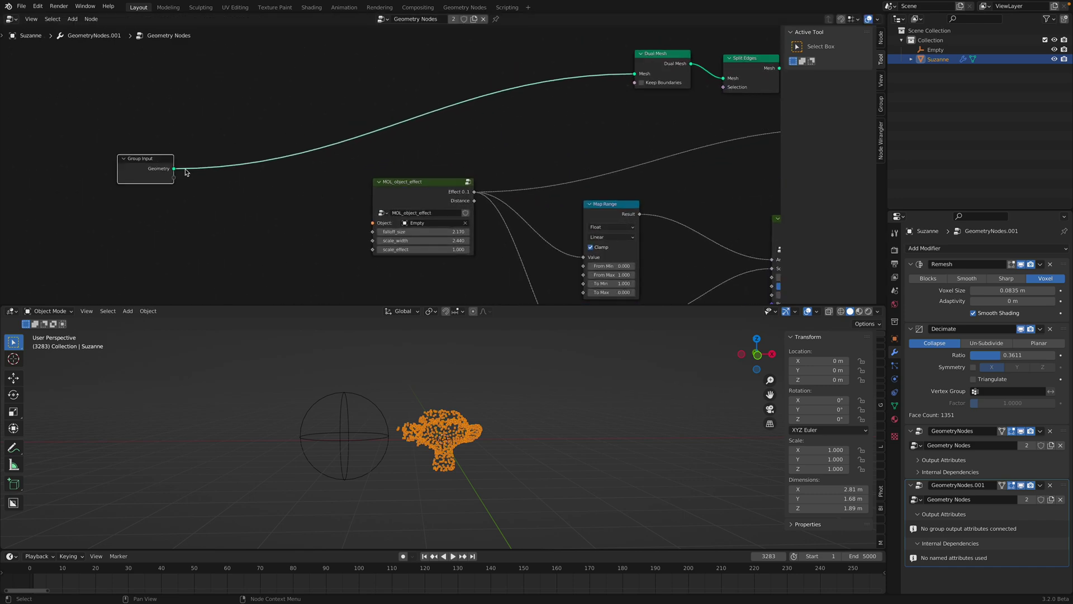
{"action": "left_click_drag", "start_coordinate": [371, 225], "coordinate": [372, 223]}
{"action": "middle_click_drag", "start_coordinate": [372, 223], "coordinate": [351, 154]}
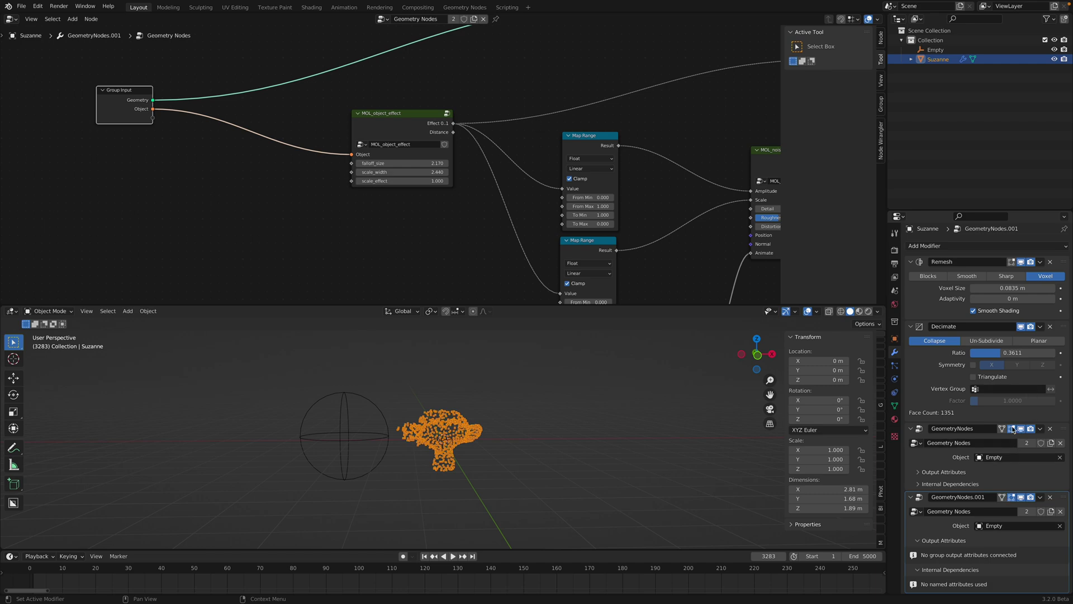
Duplicate the empty and place the copy on the other side of Suzanne, at about X 2.57 m
{"action": "left_click", "coordinate": [935, 50]}
{"action": "key", "text": "shift+d"}
{"action": "left_click", "coordinate": [618, 455]}
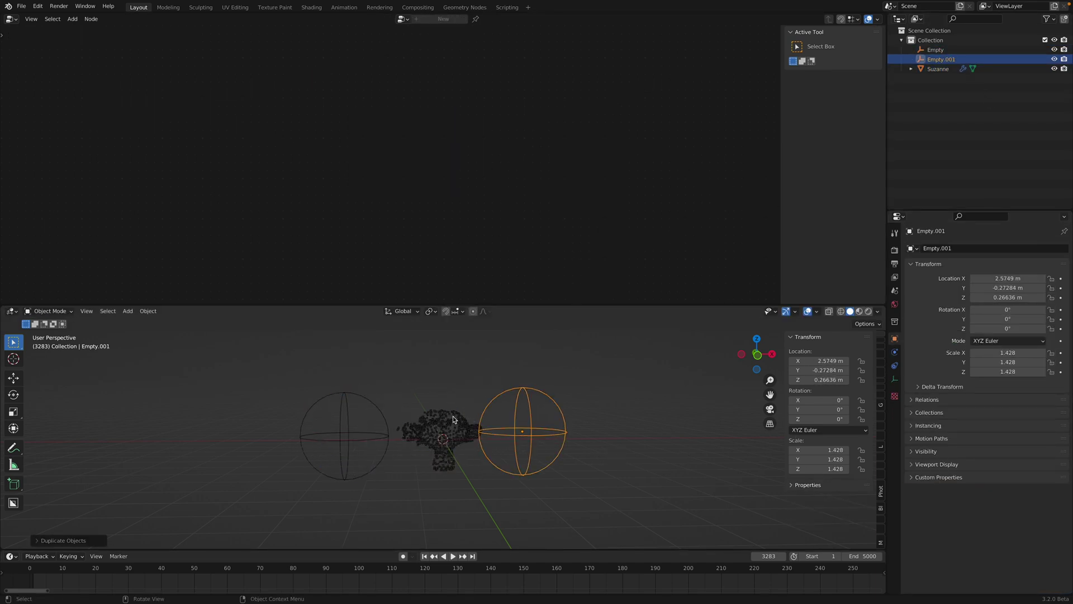
Set the second GeometryNodes modifier's Object to Empty.001 and move that empty farther away from Suzanne
{"action": "left_click", "coordinate": [457, 420]}
{"action": "left_click", "coordinate": [1000, 528]}
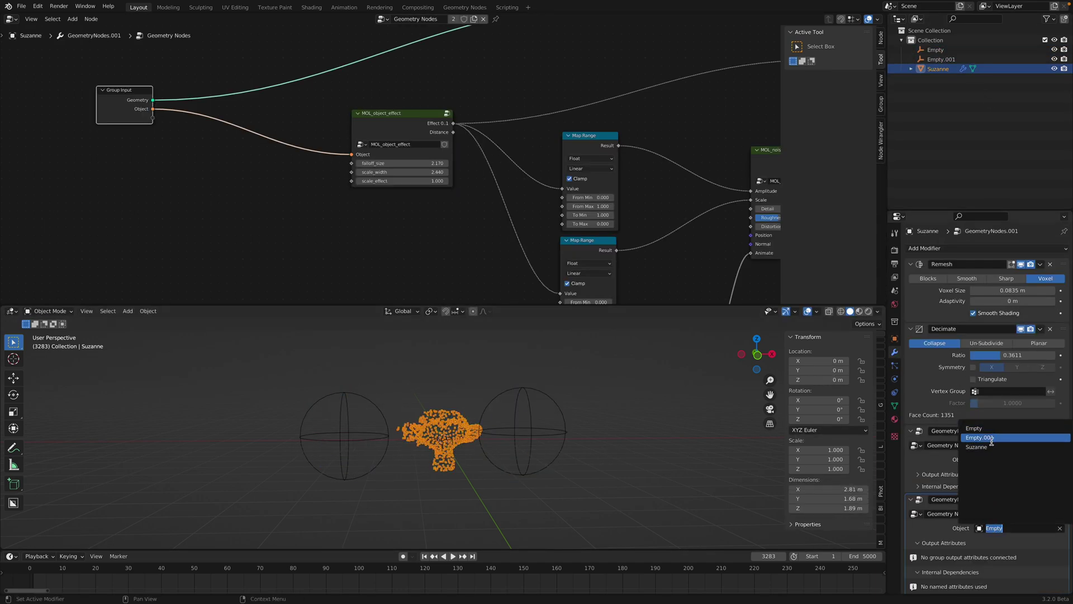
{"action": "left_click", "coordinate": [992, 440]}
{"action": "left_click", "coordinate": [512, 386]}
{"action": "key", "text": "g"}
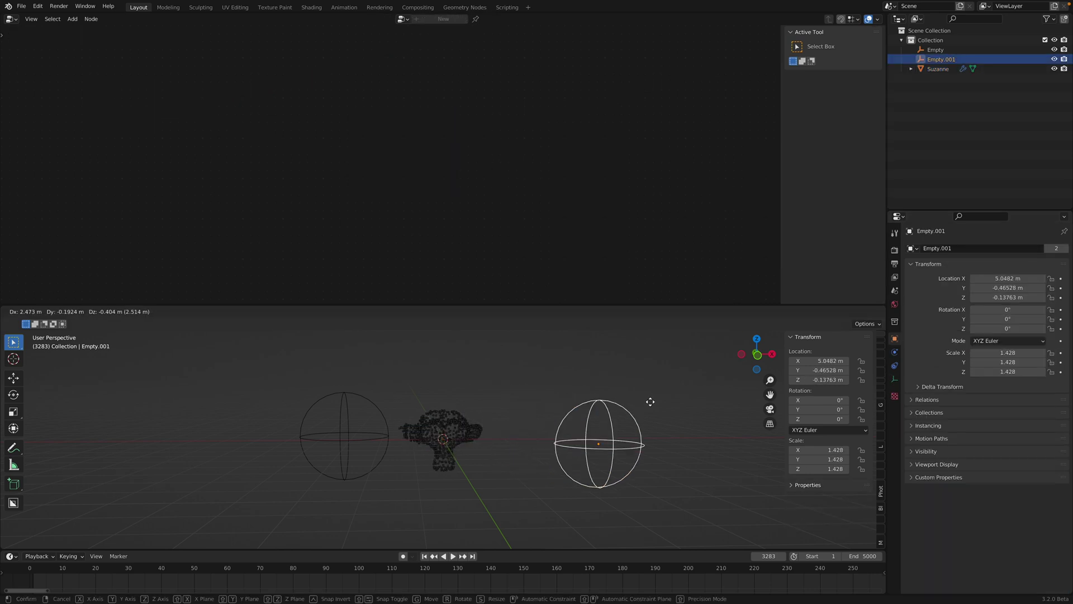
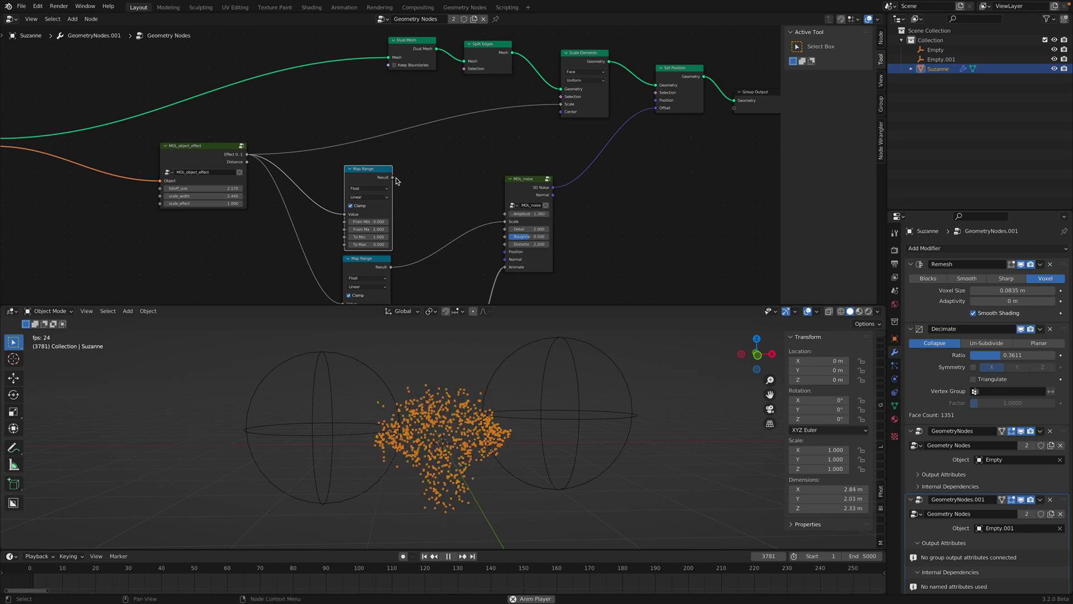
{"action": "scroll", "coordinate": [468, 128], "scroll_direction": "up", "scroll_amount": 1}
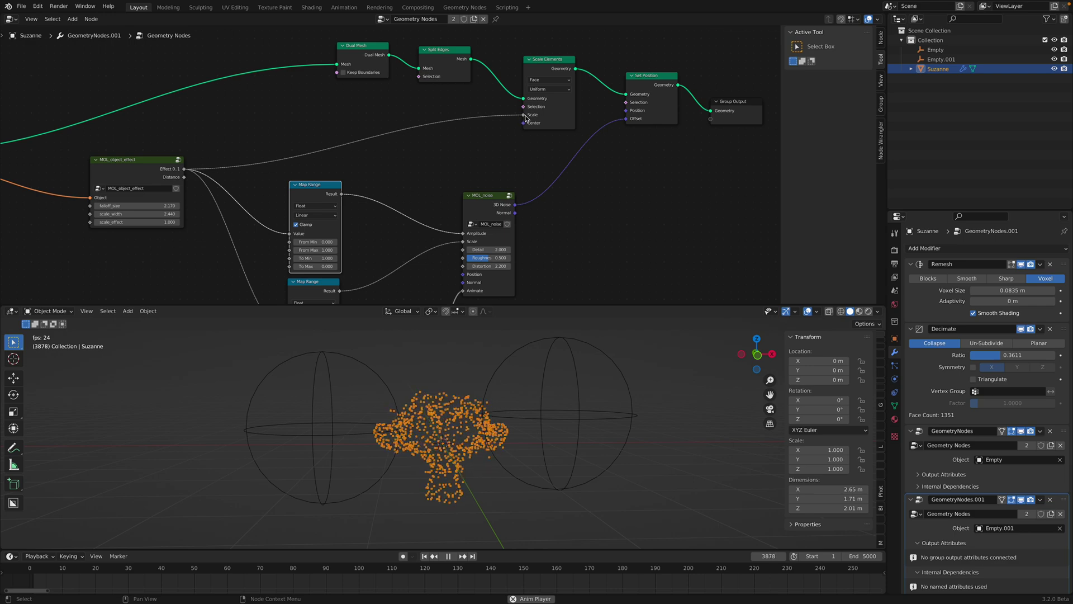
Disconnect MOL_object_effect's Effect 0..1 output from the Scale input of Scale Elements and reconnect it
{"action": "left_click_drag", "start_coordinate": [524, 115], "coordinate": [616, 114]}
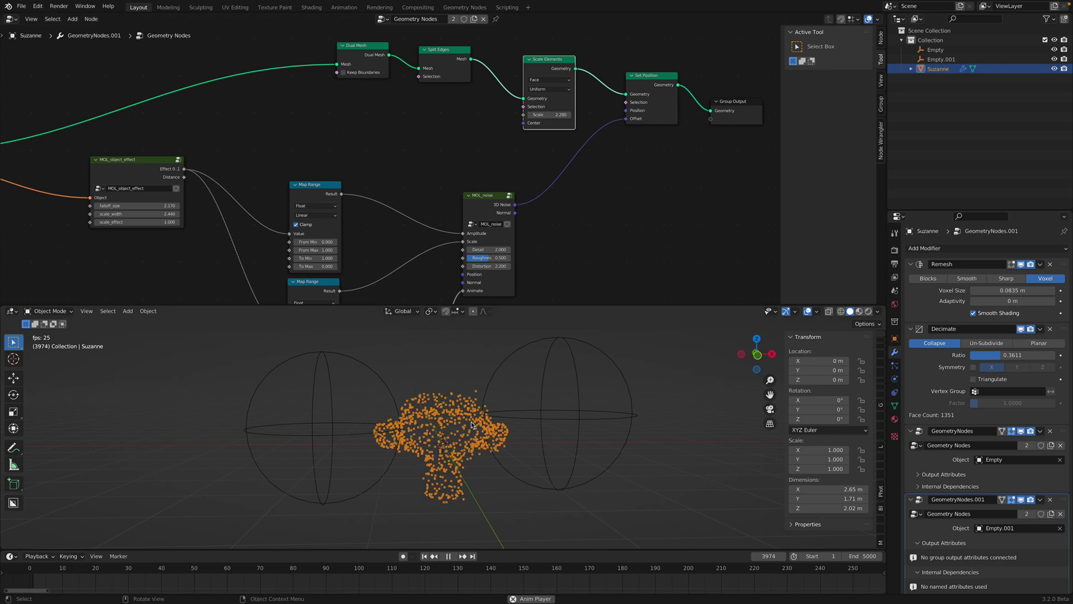
{"action": "scroll", "coordinate": [471, 423], "scroll_direction": "up", "scroll_amount": 5}
{"action": "scroll", "coordinate": [471, 422], "scroll_direction": "down", "scroll_amount": 5}
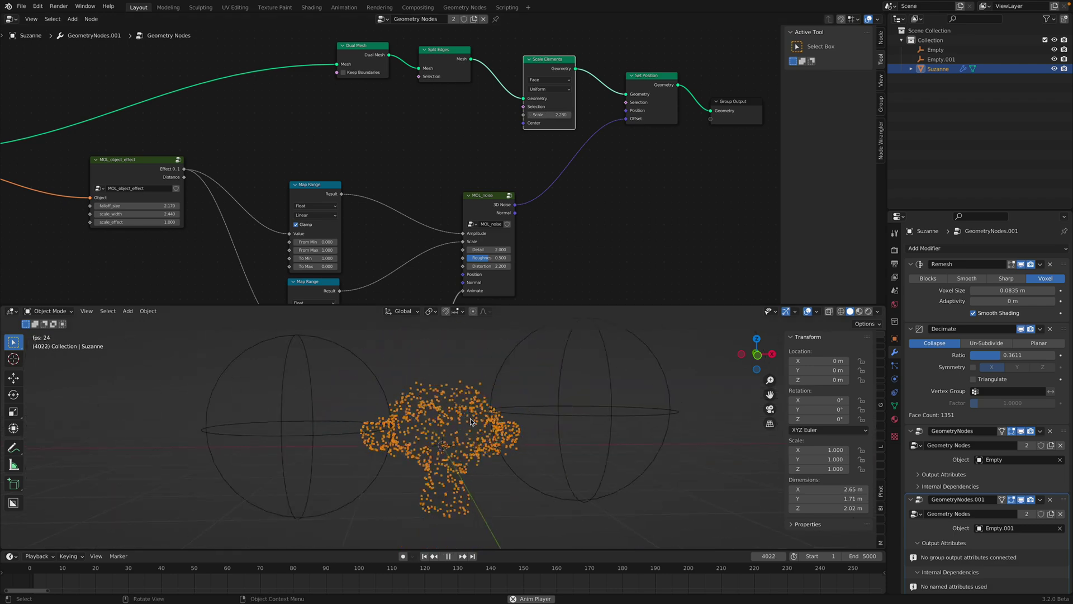
{"action": "middle_click_drag", "start_coordinate": [450, 232], "coordinate": [443, 248]}
{"action": "left_click_drag", "start_coordinate": [517, 131], "coordinate": [179, 185]}
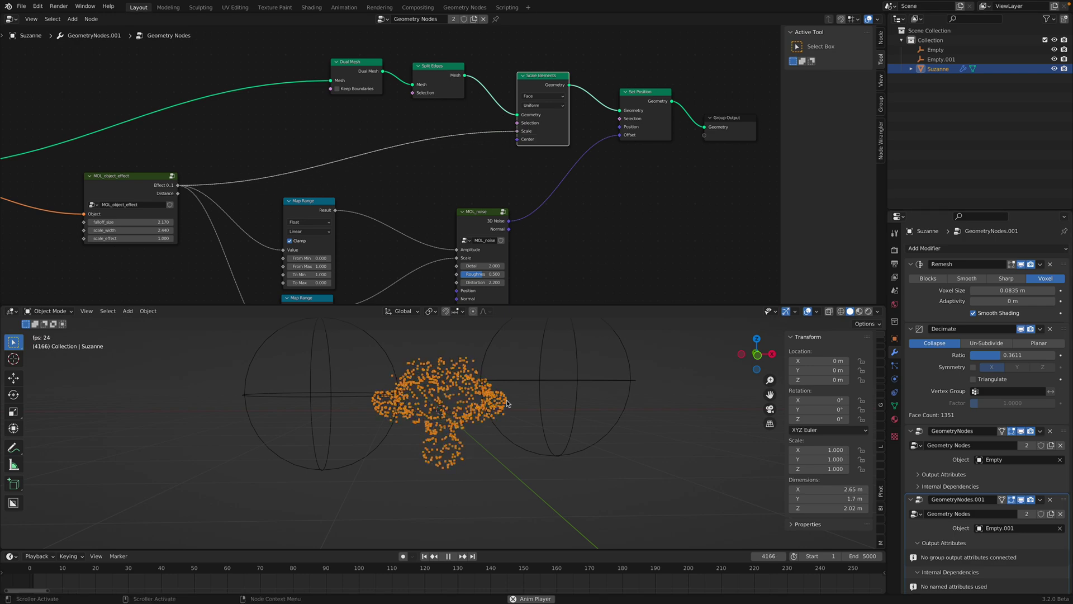
Move Empty.001 slightly lower and closer to Suzanne, and reselect Suzanne
{"action": "scroll", "coordinate": [525, 378], "scroll_direction": "up", "scroll_amount": 2}
{"action": "left_click", "coordinate": [556, 370]}
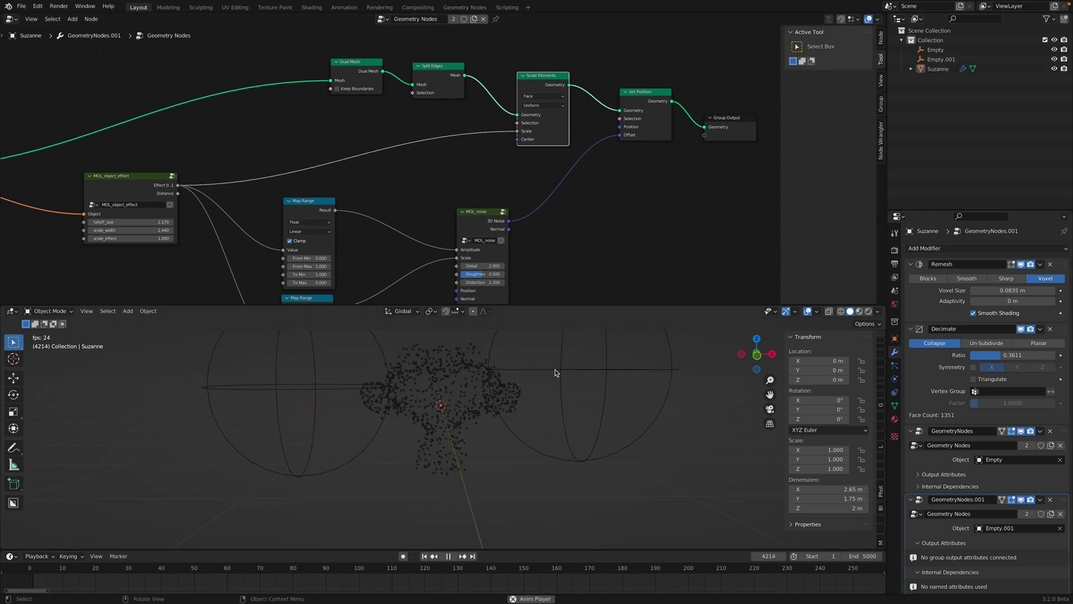
{"action": "key", "text": "g"}
{"action": "left_click", "coordinate": [542, 417]}
{"action": "left_click", "coordinate": [459, 364]}
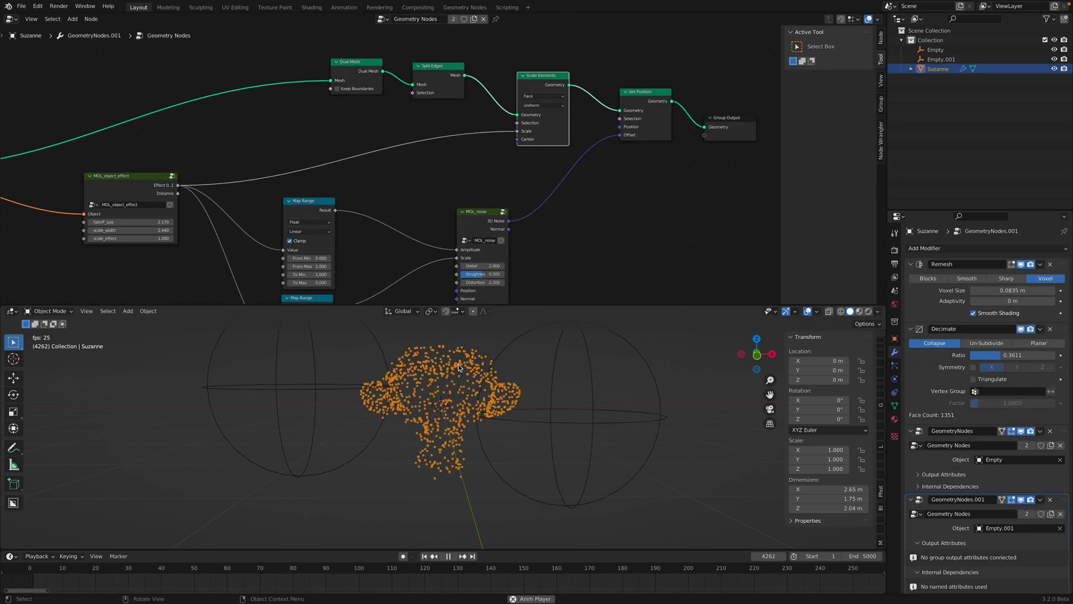
Enlarge the 3D viewport and play the animation to examine the dissolve between the two empties
{"action": "key", "text": "space"}
{"action": "scroll", "coordinate": [973, 463], "scroll_direction": "down", "scroll_amount": 1}
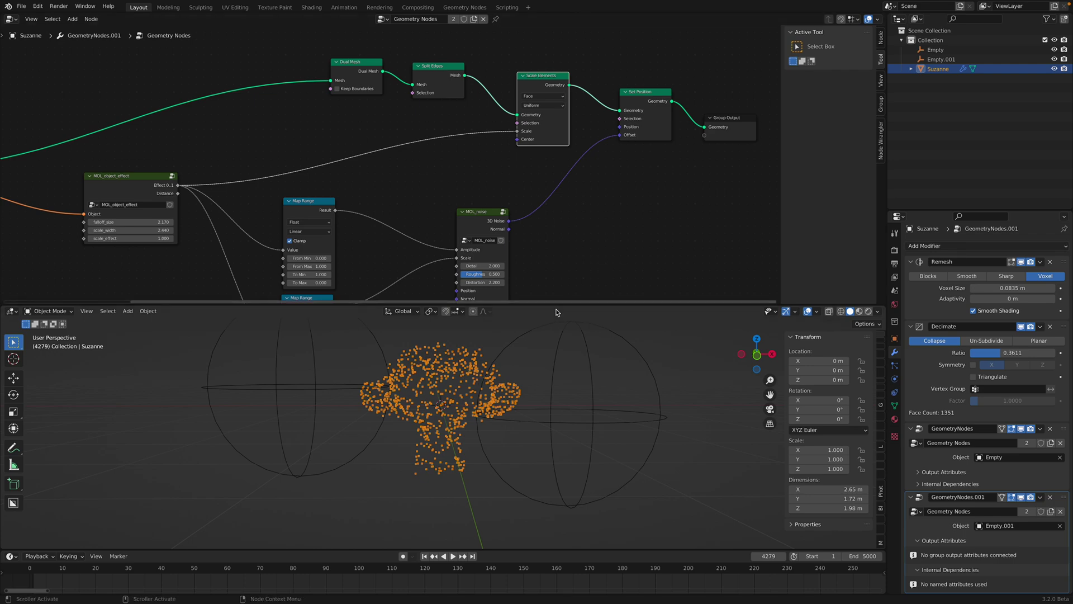
{"action": "left_click_drag", "start_coordinate": [556, 305], "coordinate": [557, 191]}
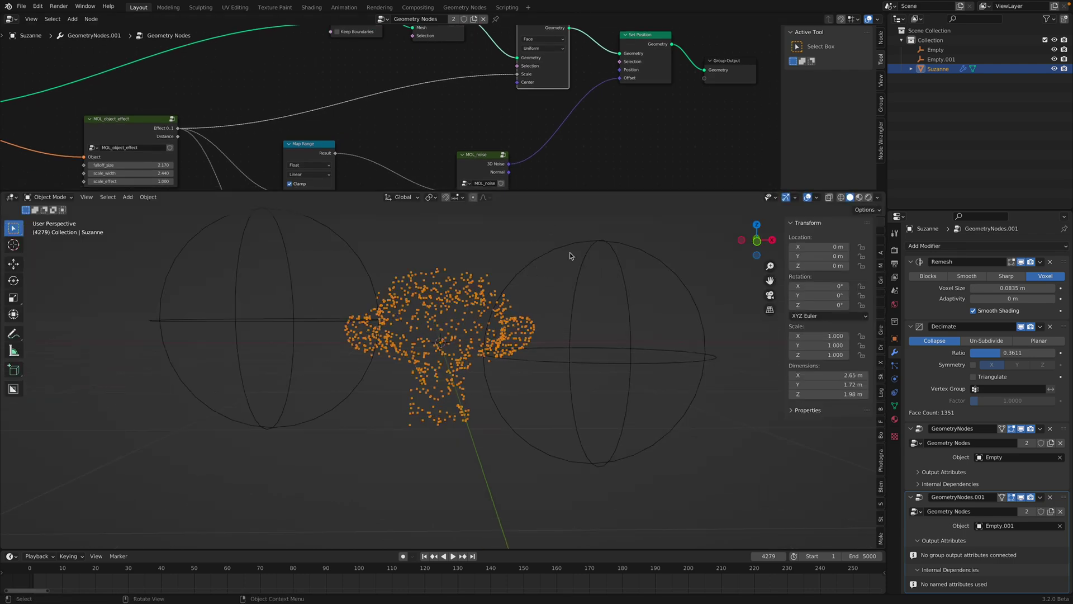
{"action": "key", "text": "space"}
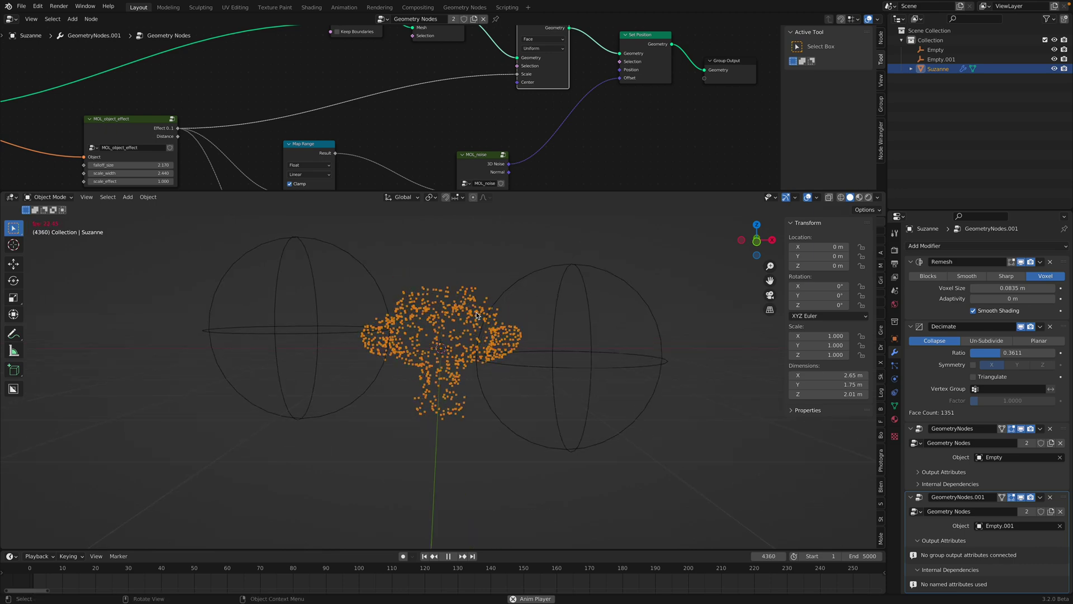
{"action": "key", "text": "space"}
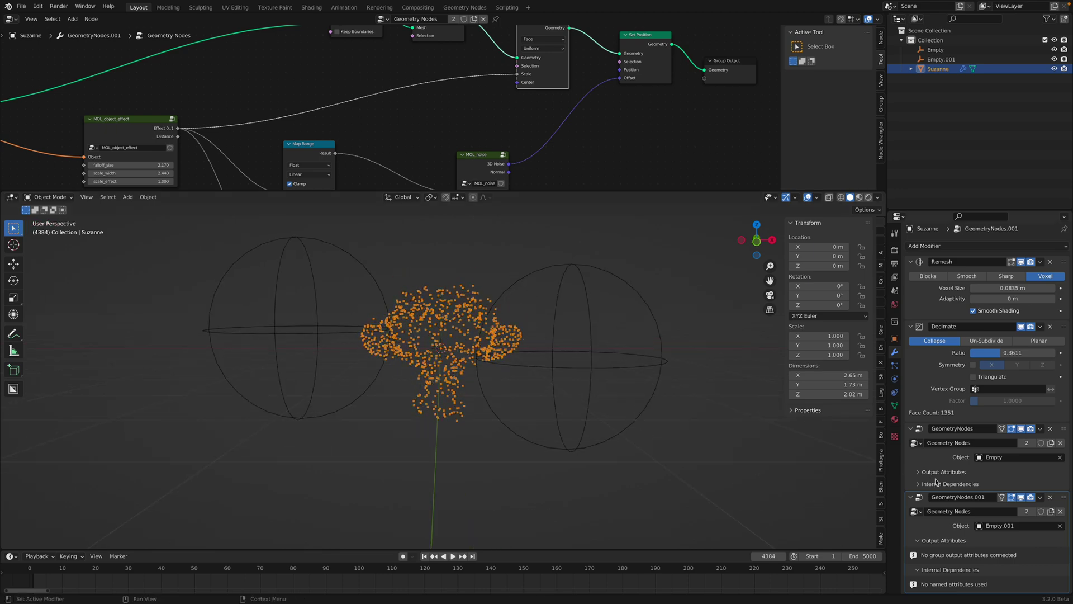
Collapse both Geometry Nodes modifiers on Suzanne and add a third Geometry Nodes modifier with a new node tree
{"action": "left_click", "coordinate": [912, 496]}
{"action": "left_click", "coordinate": [911, 431]}
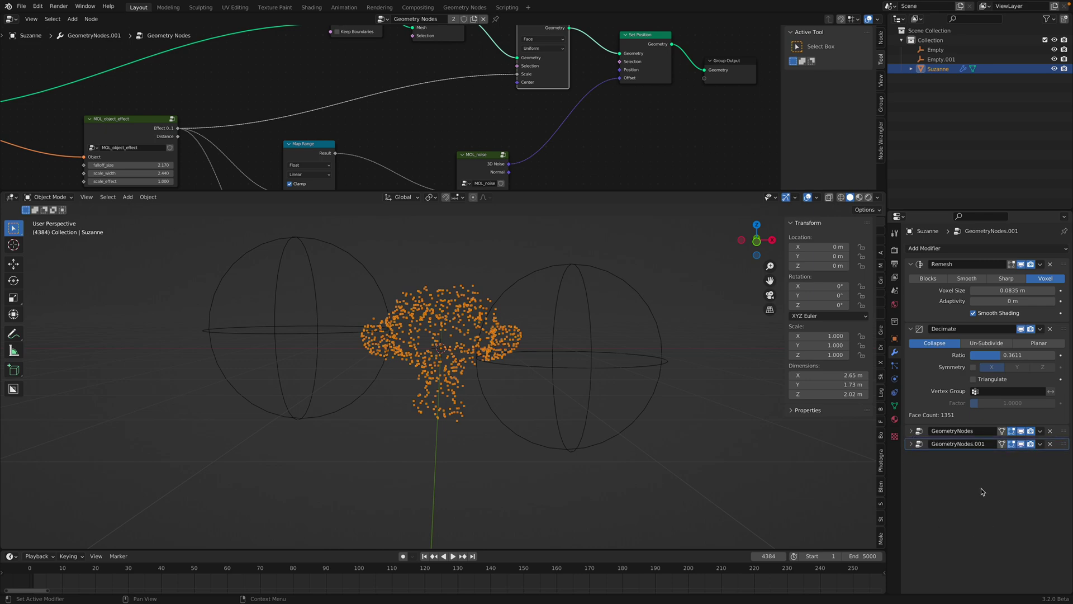
{"action": "left_click", "coordinate": [978, 250]}
{"action": "left_click", "coordinate": [898, 337]}
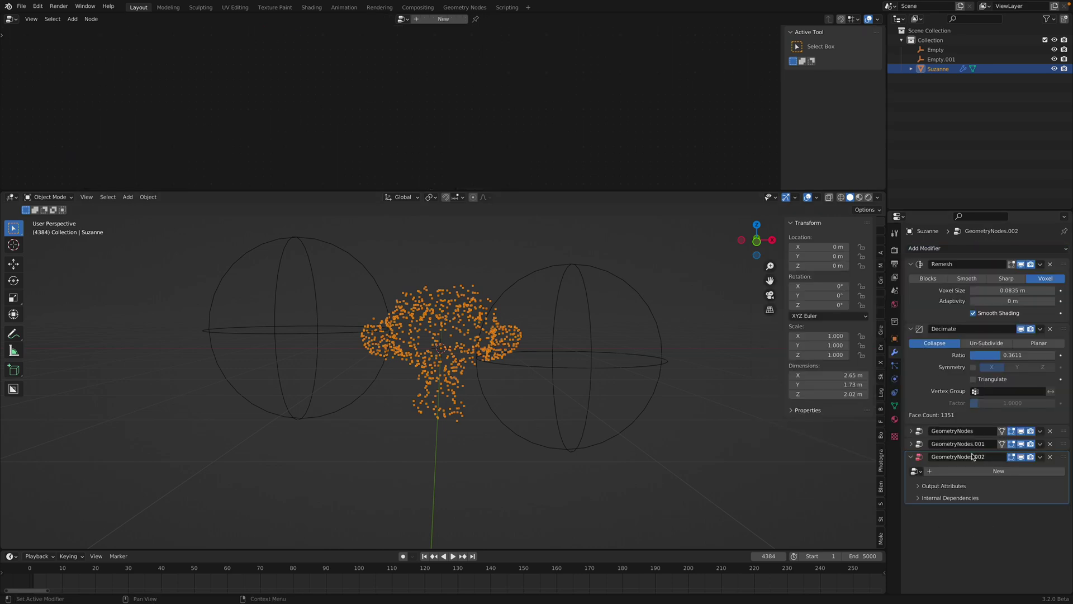
{"action": "left_click", "coordinate": [974, 470]}
Enlarge the node editor and insert a Mesh to Points node between Group Input and Group Output
{"action": "left_click_drag", "start_coordinate": [495, 192], "coordinate": [475, 335]}
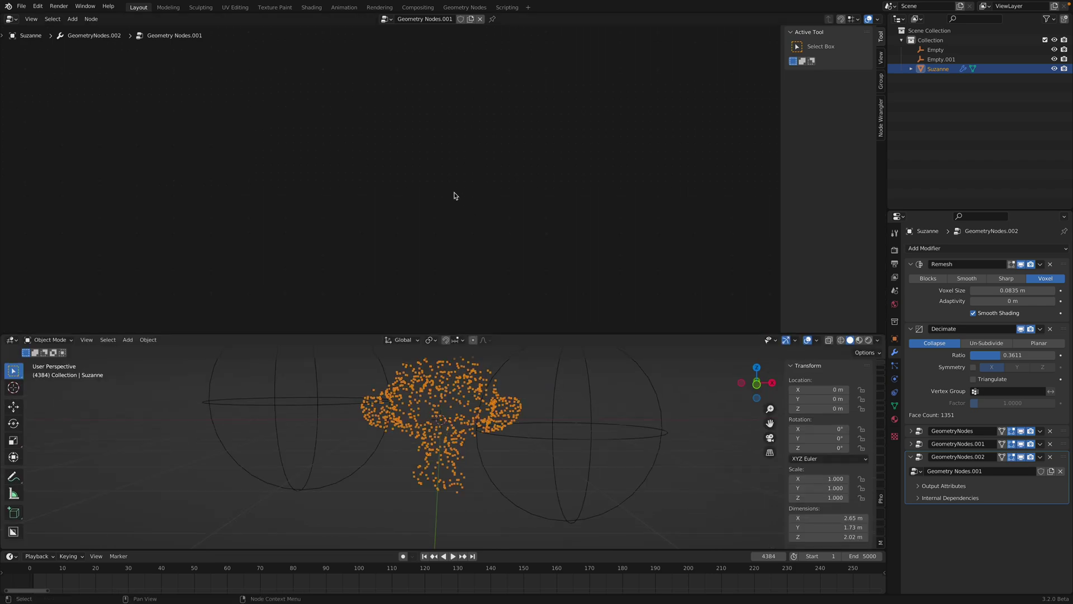
{"action": "scroll", "coordinate": [448, 167], "scroll_direction": "up", "scroll_amount": 7}
{"action": "middle_click_drag", "start_coordinate": [427, 136], "coordinate": [439, 163]}
{"action": "key", "text": "shift+a"}
{"action": "left_click", "coordinate": [439, 161]}
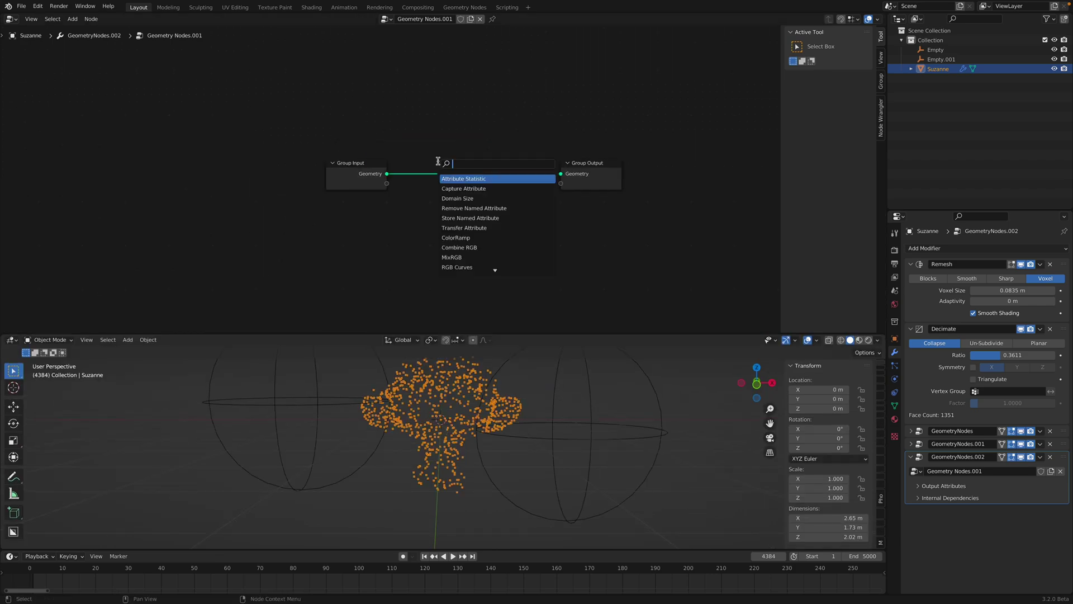
{"action": "key", "text": "Return"}
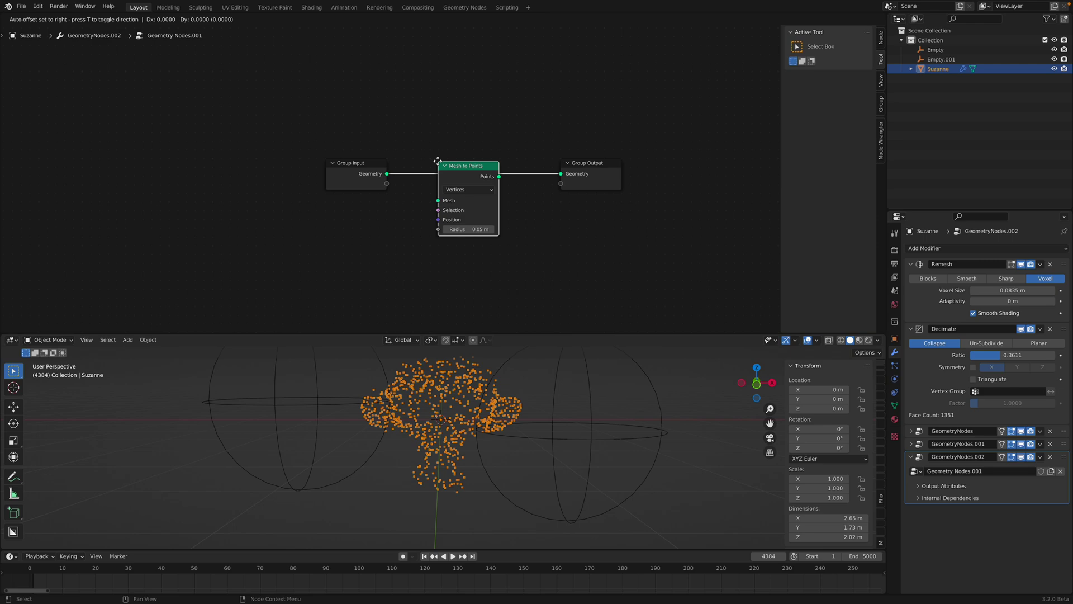
{"action": "left_click", "coordinate": [438, 162]}
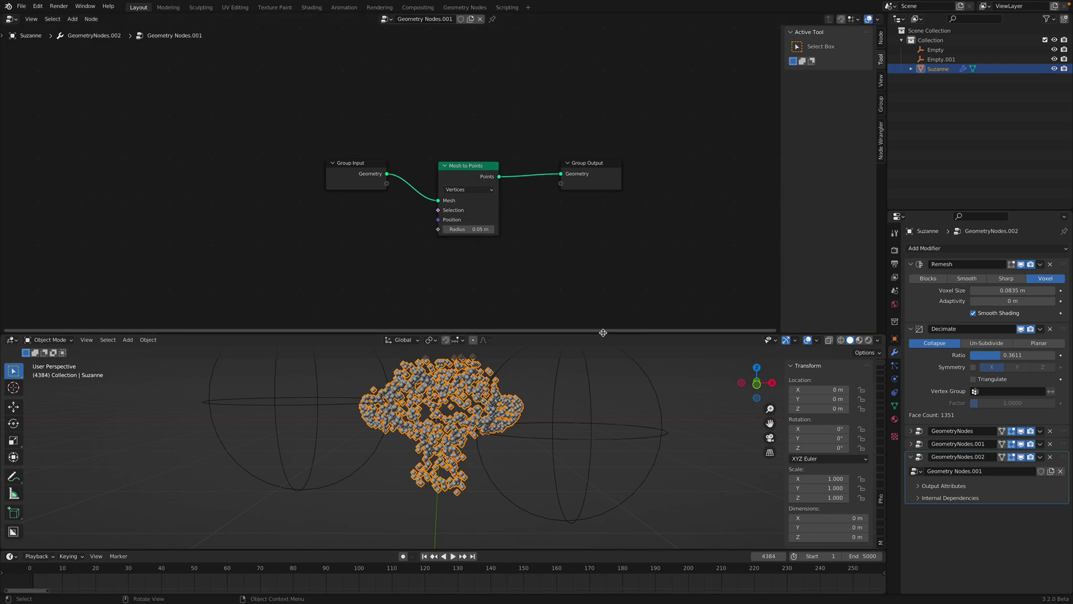
Enlarge the 3D viewport, set the render engine to Cycles and switch the viewport to Rendered shading
{"action": "left_click_drag", "start_coordinate": [603, 333], "coordinate": [637, 196]}
{"action": "left_click", "coordinate": [895, 250]}
{"action": "left_click", "coordinate": [989, 248]}
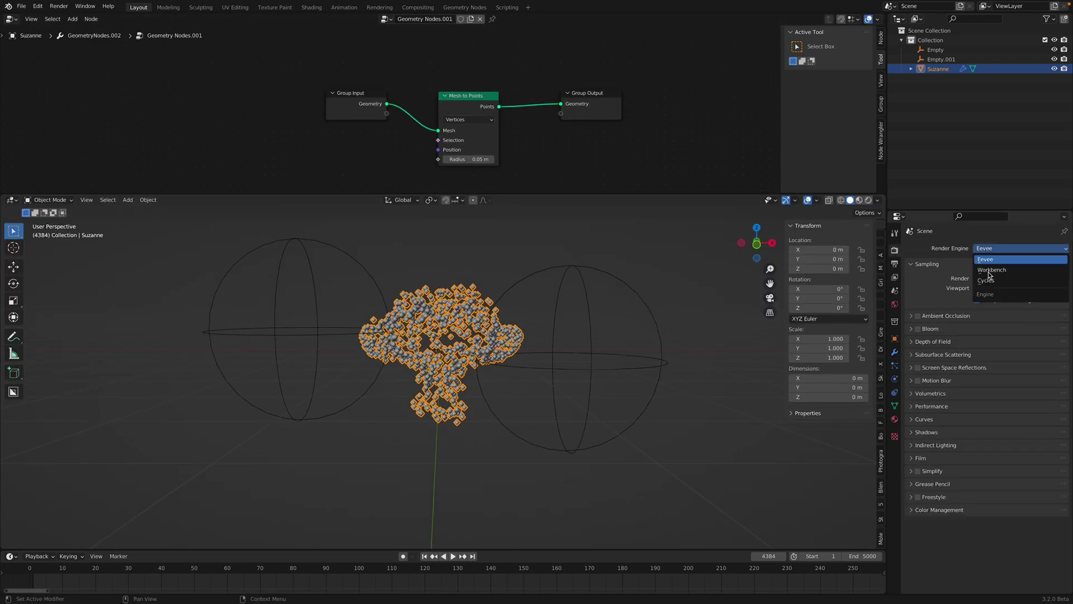
{"action": "left_click", "coordinate": [986, 281]}
{"action": "scroll", "coordinate": [744, 264], "scroll_direction": "up", "scroll_amount": 2}
{"action": "left_click", "coordinate": [869, 200]}
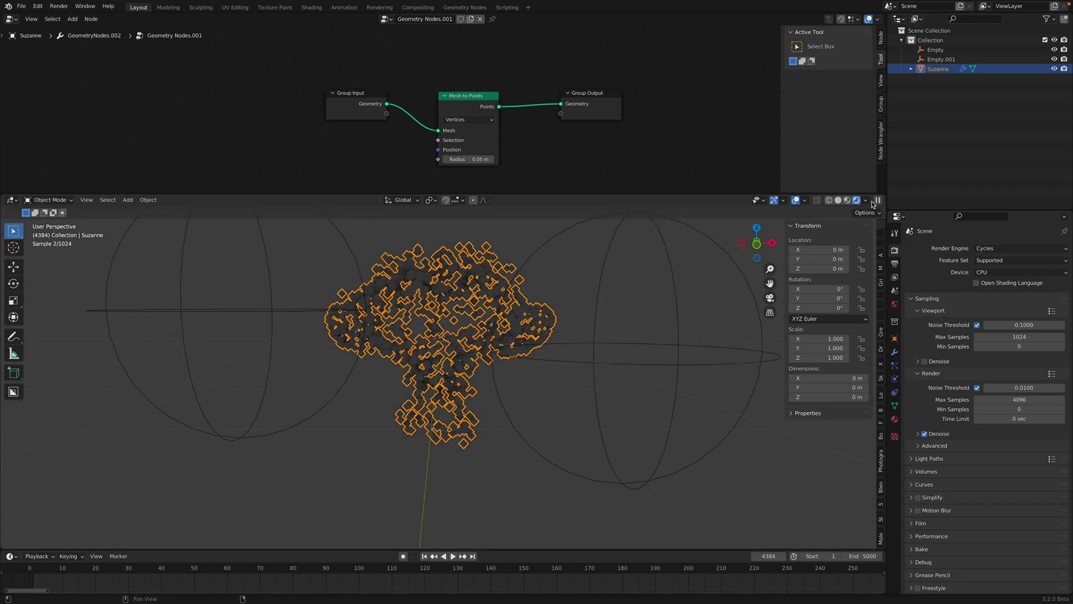
Deselect Suzanne and play the animation briefly to examine the points in the rendered view
{"action": "left_click", "coordinate": [643, 288]}
{"action": "middle_click_drag", "start_coordinate": [610, 290], "coordinate": [597, 310], "text": "shift"}
{"action": "key", "text": "space"}
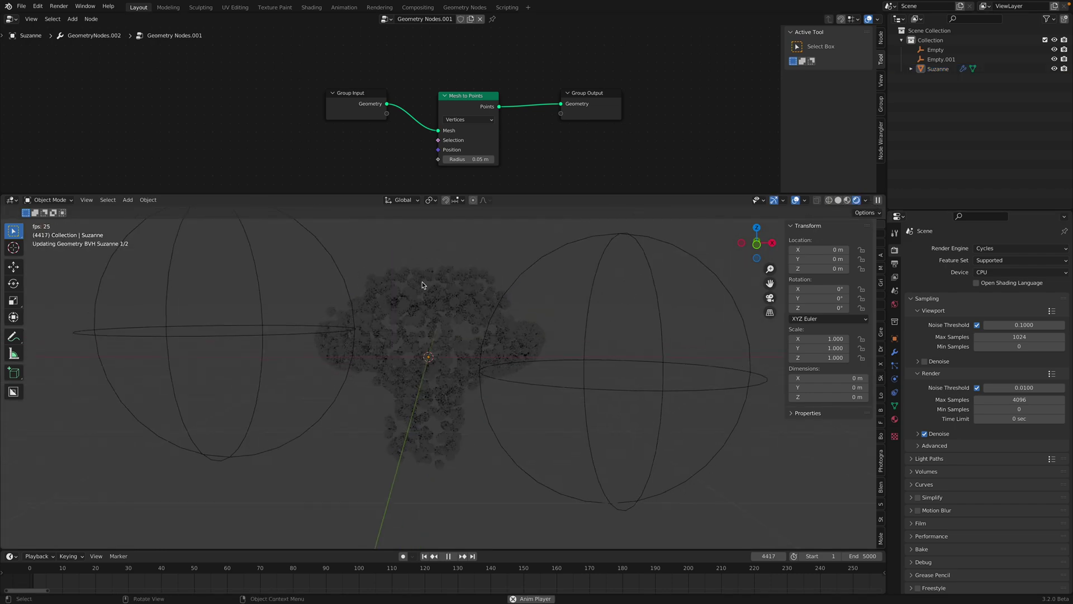
{"action": "key", "text": "space"}
Move Empty.001 slightly away from Suzanne, play the animation briefly and reselect Suzanne
{"action": "left_click", "coordinate": [649, 297]}
{"action": "key", "text": "g"}
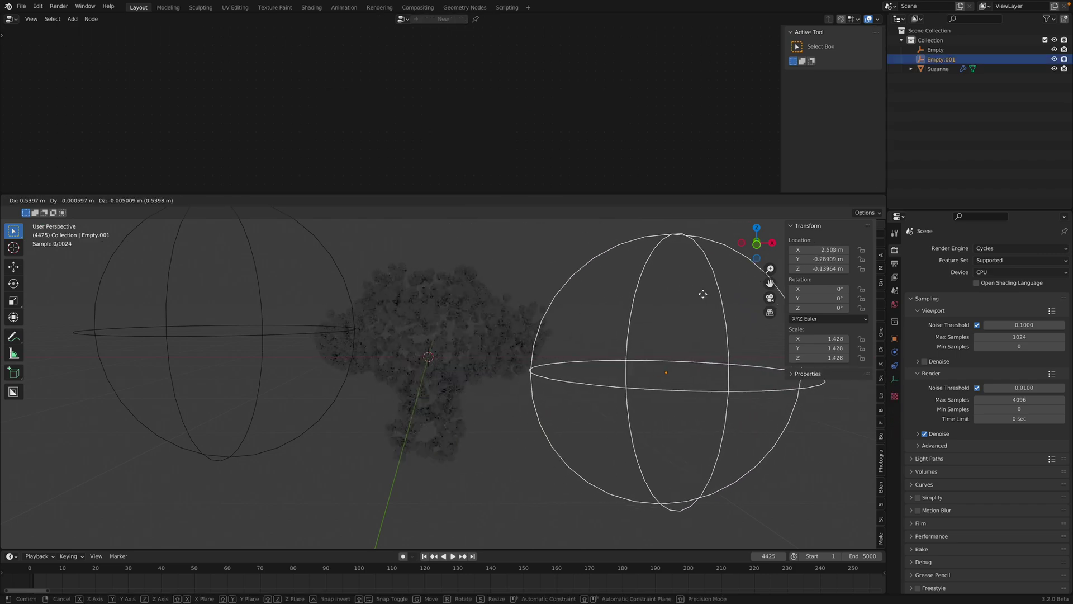
{"action": "left_click", "coordinate": [663, 286]}
{"action": "key", "text": "space"}
{"action": "key", "text": "space"}
{"action": "left_click", "coordinate": [485, 295]}
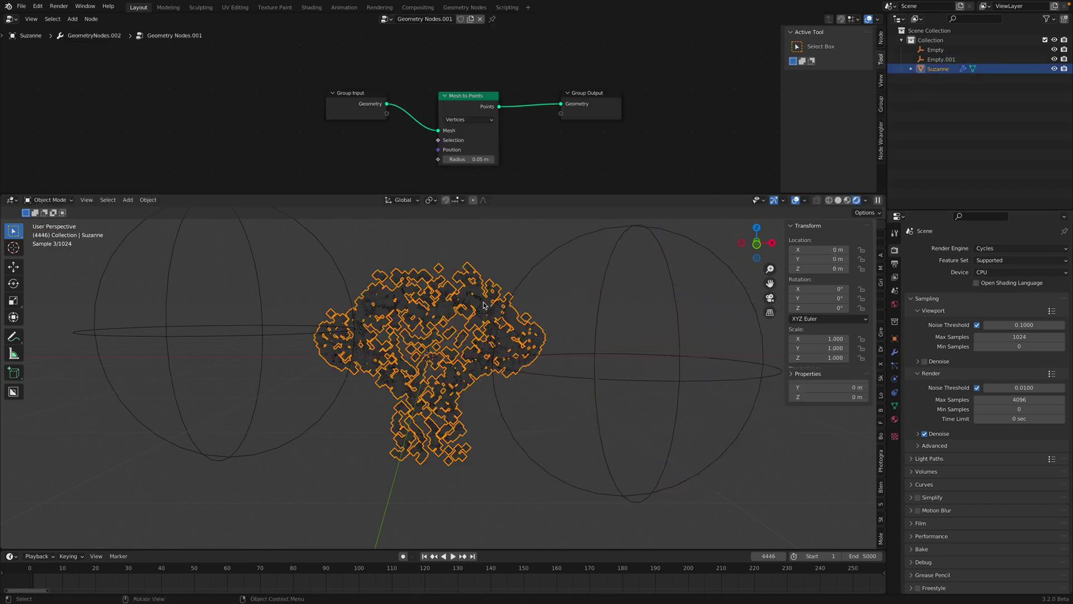
{"action": "scroll", "coordinate": [560, 295], "scroll_direction": "down", "scroll_amount": 2}
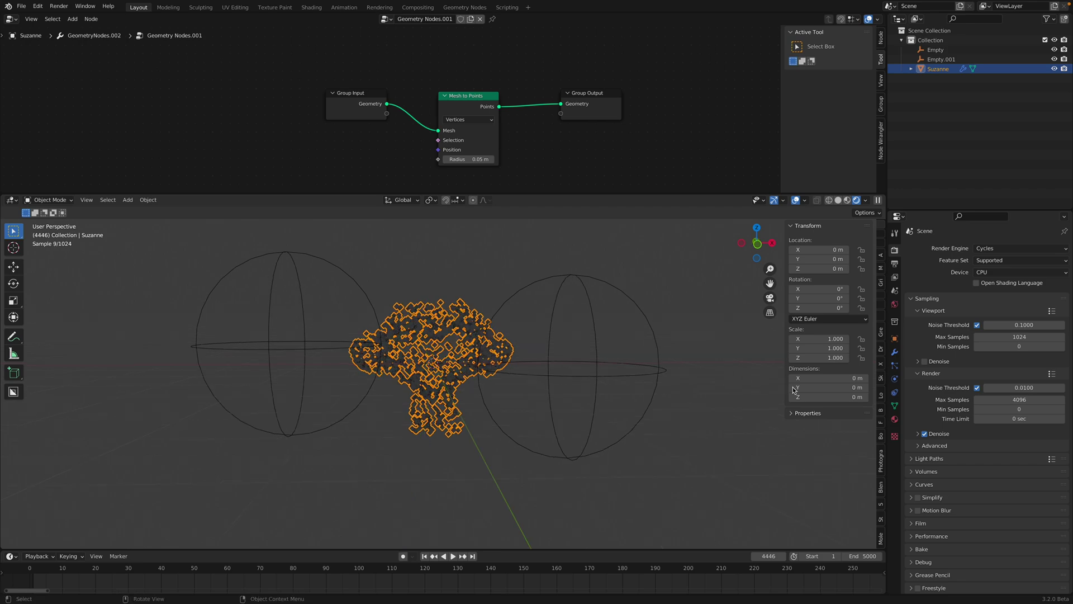
Remove the GeometryNodes.002 and GeometryNodes.001 modifiers from Suzanne
{"action": "left_click", "coordinate": [896, 353]}
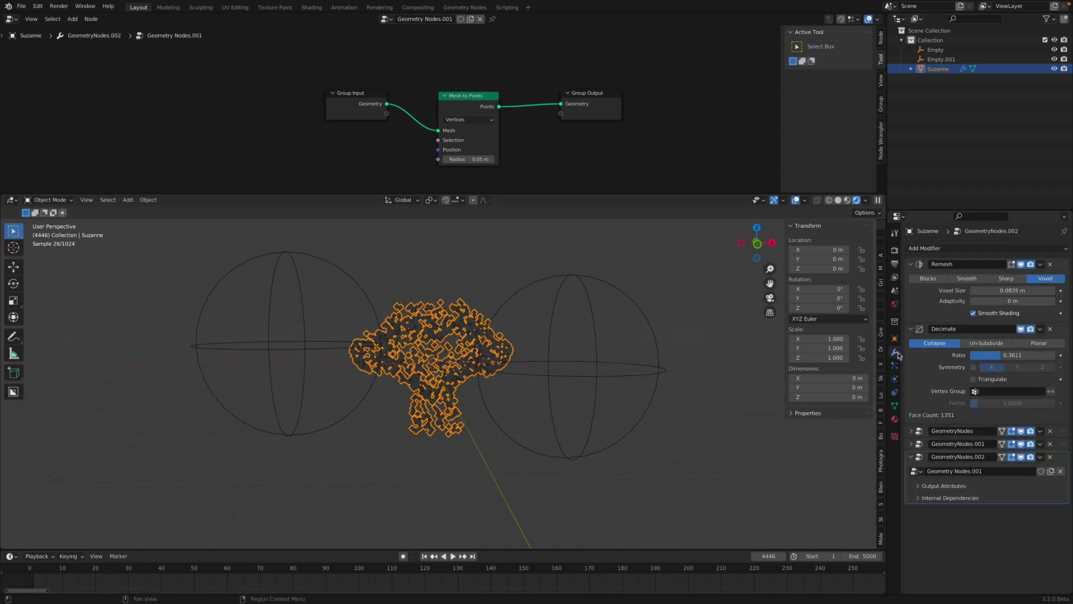
{"action": "left_click", "coordinate": [1051, 458]}
{"action": "left_click", "coordinate": [1052, 443]}
Delete Empty.001 and select the remaining empty
{"action": "left_click", "coordinate": [554, 284]}
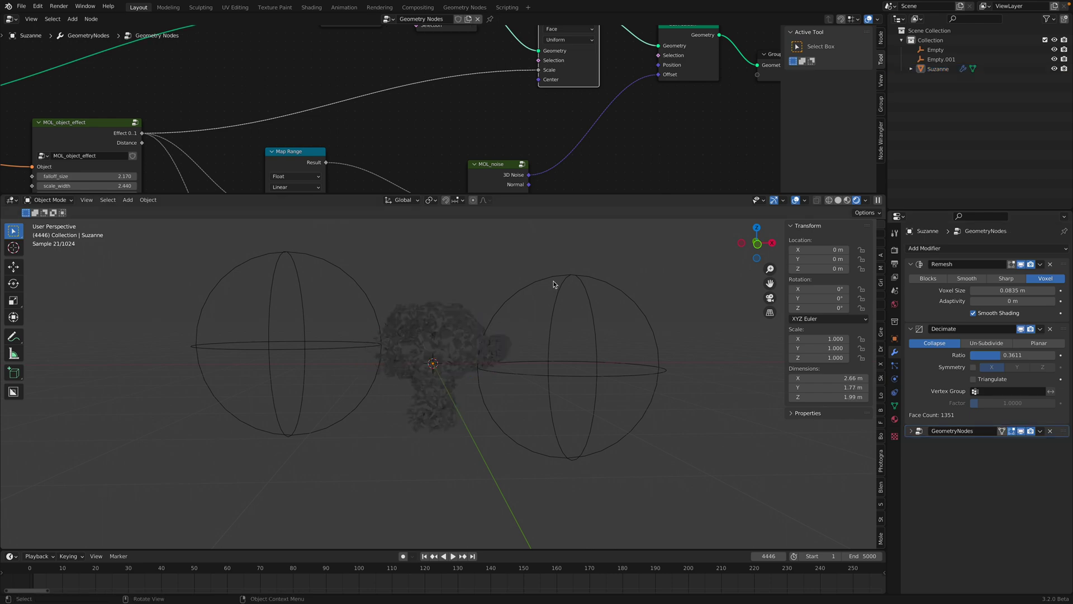
{"action": "left_click", "coordinate": [555, 283]}
{"action": "key", "text": "Delete"}
{"action": "left_click", "coordinate": [360, 280]}
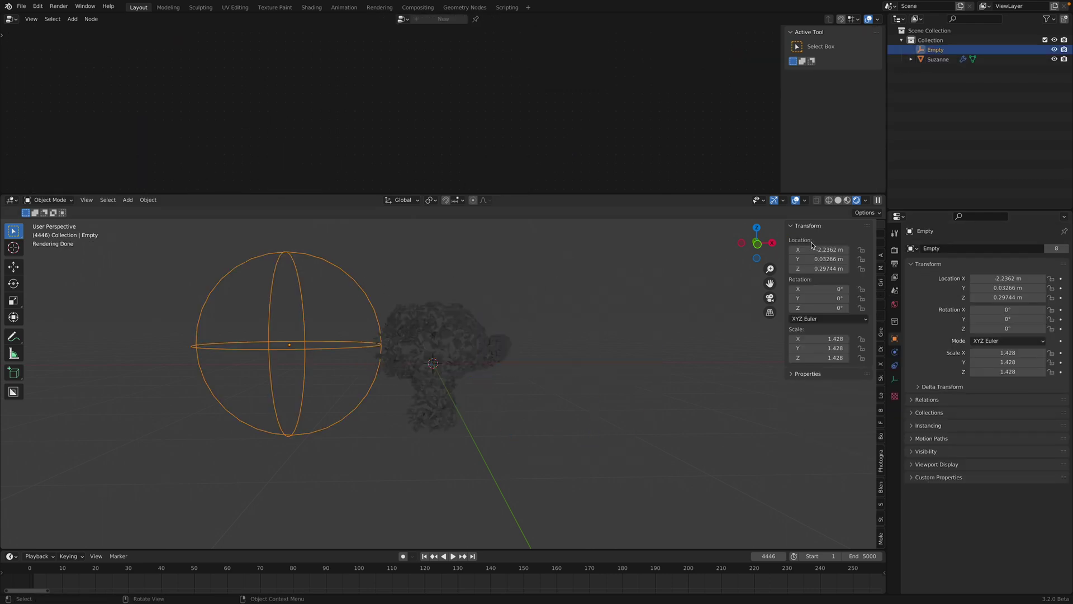
Switch the viewport to Solid shading, change an option in the viewport shading settings and deselect the empty
{"action": "left_click", "coordinate": [840, 201]}
{"action": "scroll", "coordinate": [535, 320], "scroll_direction": "up", "scroll_amount": 2}
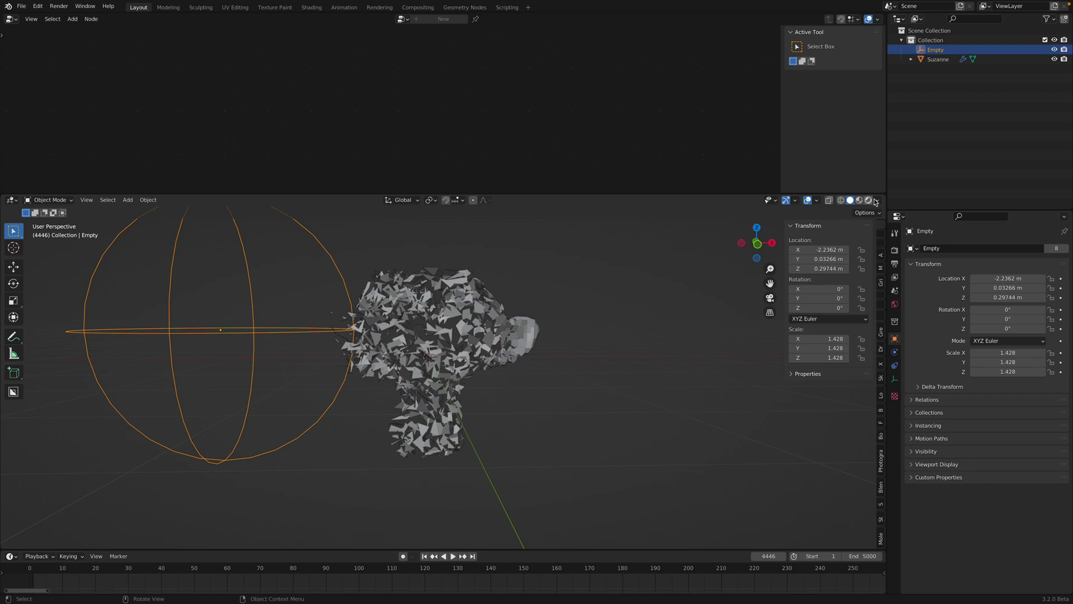
{"action": "left_click", "coordinate": [876, 201]}
{"action": "left_click", "coordinate": [823, 416]}
{"action": "left_click", "coordinate": [687, 357]}
{"action": "middle_click_drag", "start_coordinate": [531, 295], "coordinate": [581, 321], "text": "shift"}
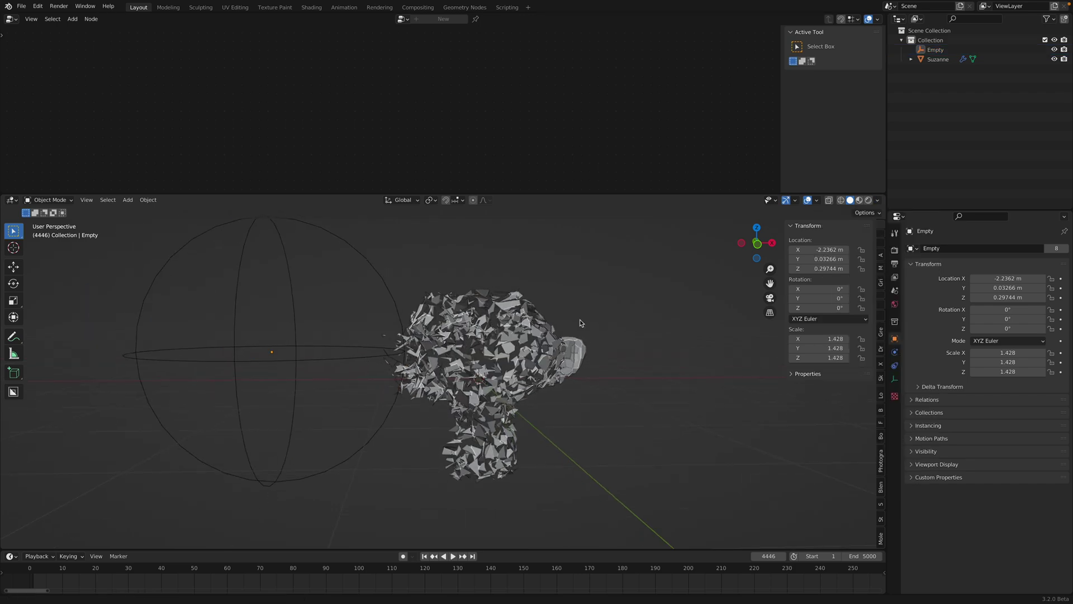
Move the empty back and forth beside Suzanne and leave it at about X -3.50 m
{"action": "left_click", "coordinate": [384, 276]}
{"action": "key", "text": "g"}
{"action": "left_click", "coordinate": [385, 300]}
{"action": "scroll", "coordinate": [385, 301], "scroll_direction": "down", "scroll_amount": 1}
{"action": "key", "text": "g"}
{"action": "left_click", "coordinate": [395, 304]}
{"action": "key", "text": "g"}
{"action": "left_click", "coordinate": [445, 330]}
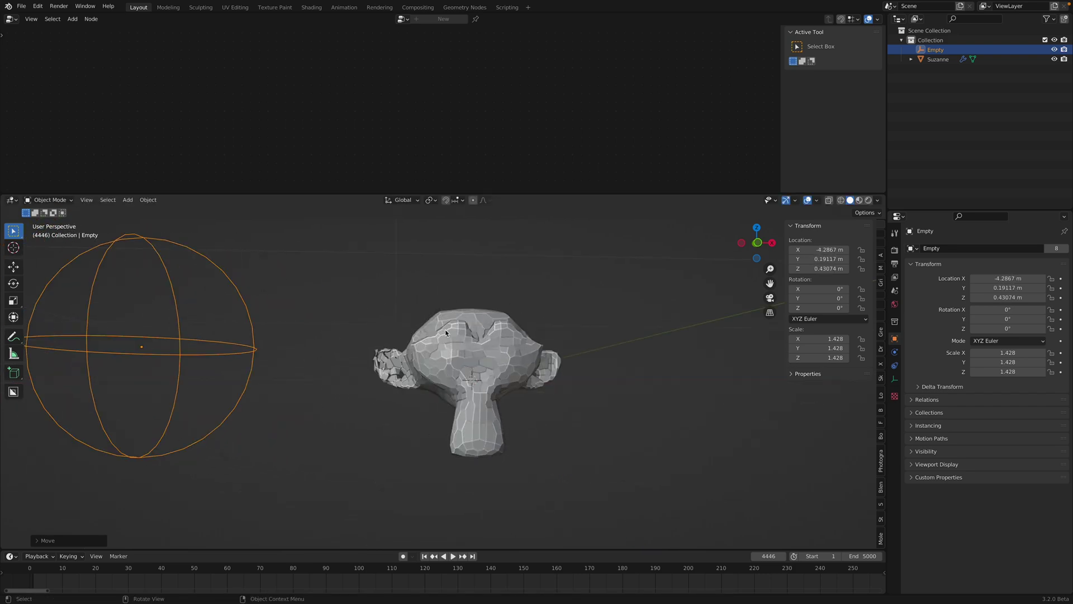
{"action": "key", "text": "g"}
{"action": "left_click", "coordinate": [530, 328]}
{"action": "middle_click_drag", "start_coordinate": [490, 328], "coordinate": [495, 356]}
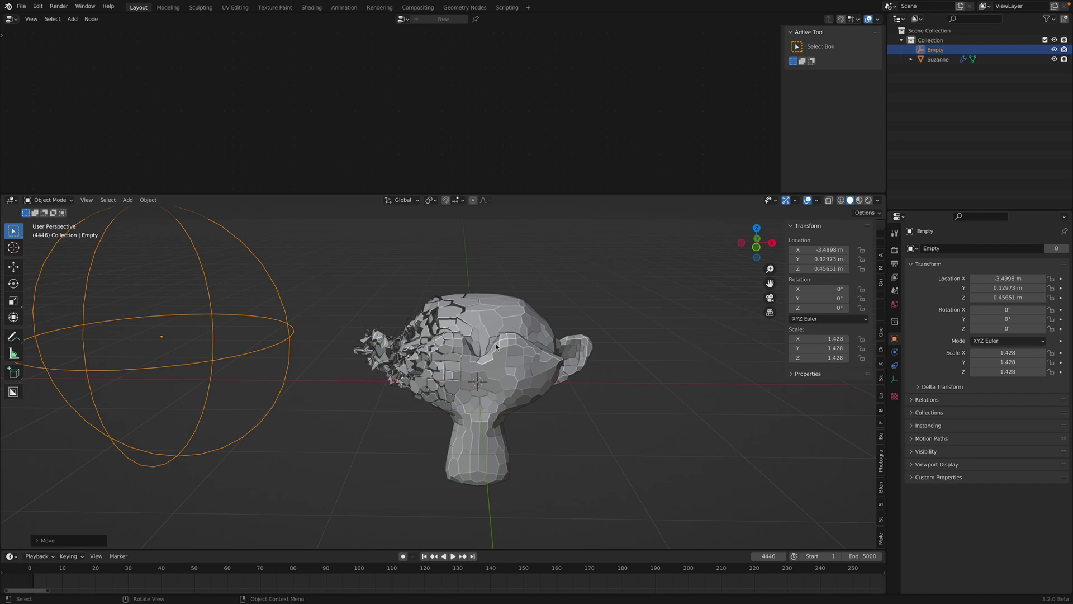
Set Suzanne's Decimate ratio to about 0.3667 and the Remesh voxel size to about 0.0467 m
{"action": "left_click", "coordinate": [498, 356]}
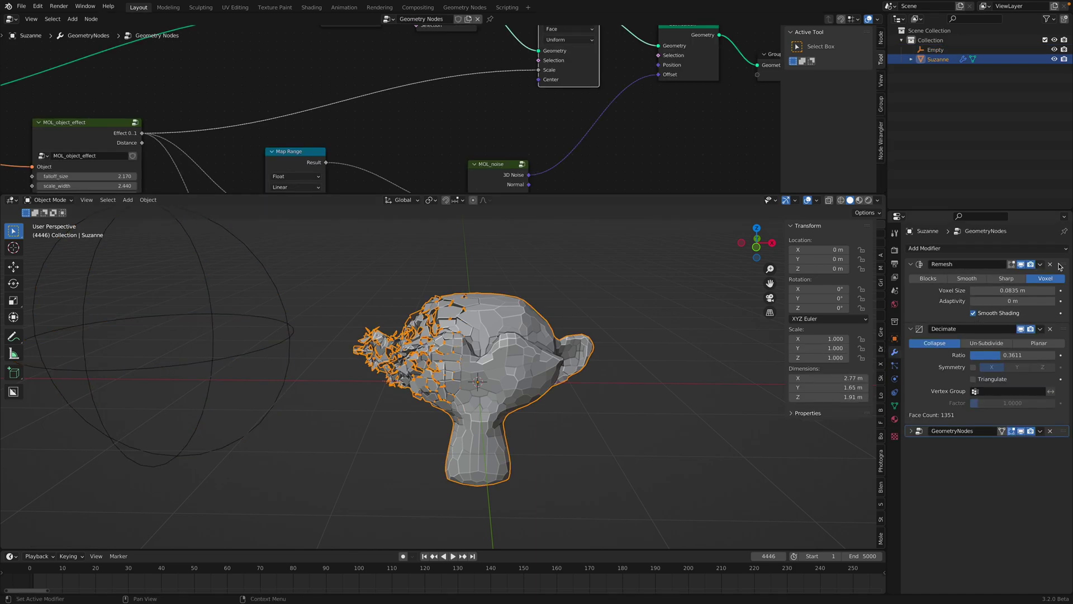
{"action": "left_click", "coordinate": [1063, 287]}
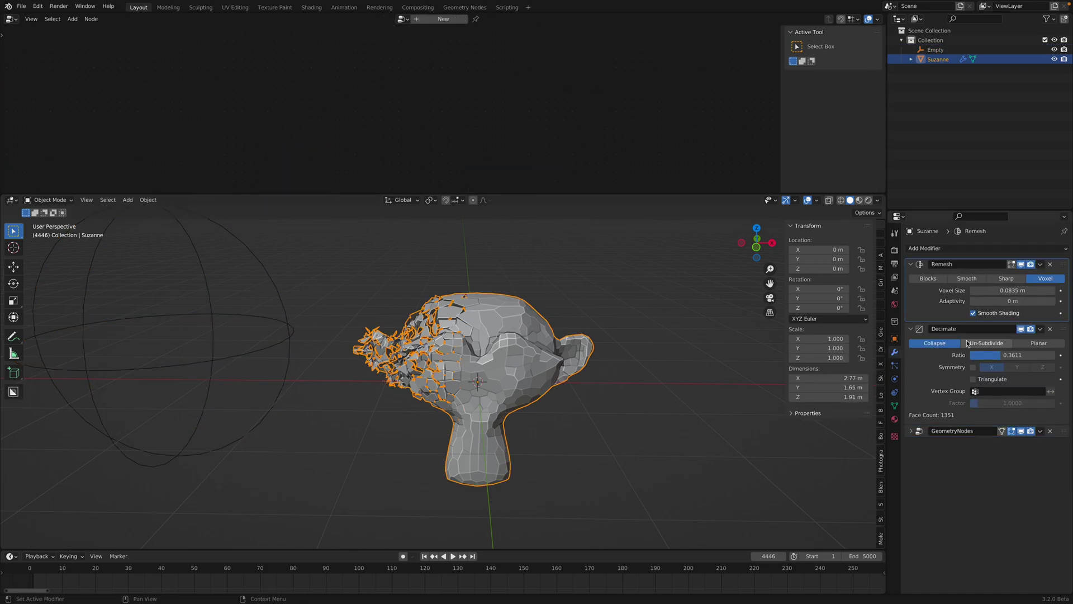
{"action": "left_click_drag", "start_coordinate": [1002, 355], "coordinate": [1006, 355]}
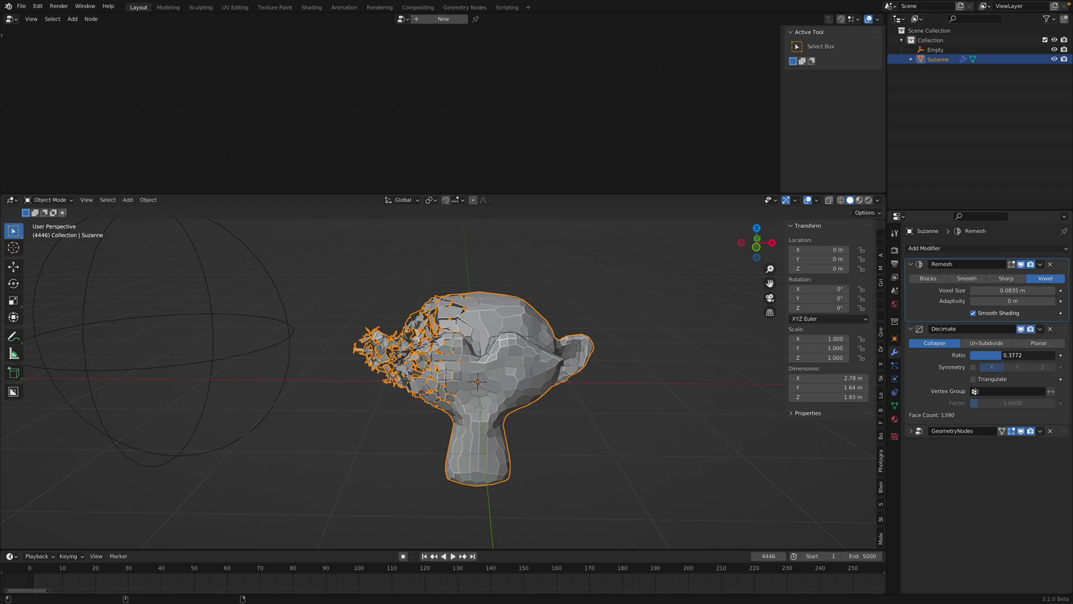
{"action": "left_click_drag", "start_coordinate": [1012, 291], "coordinate": [969, 290]}
{"action": "key", "text": "Escape"}
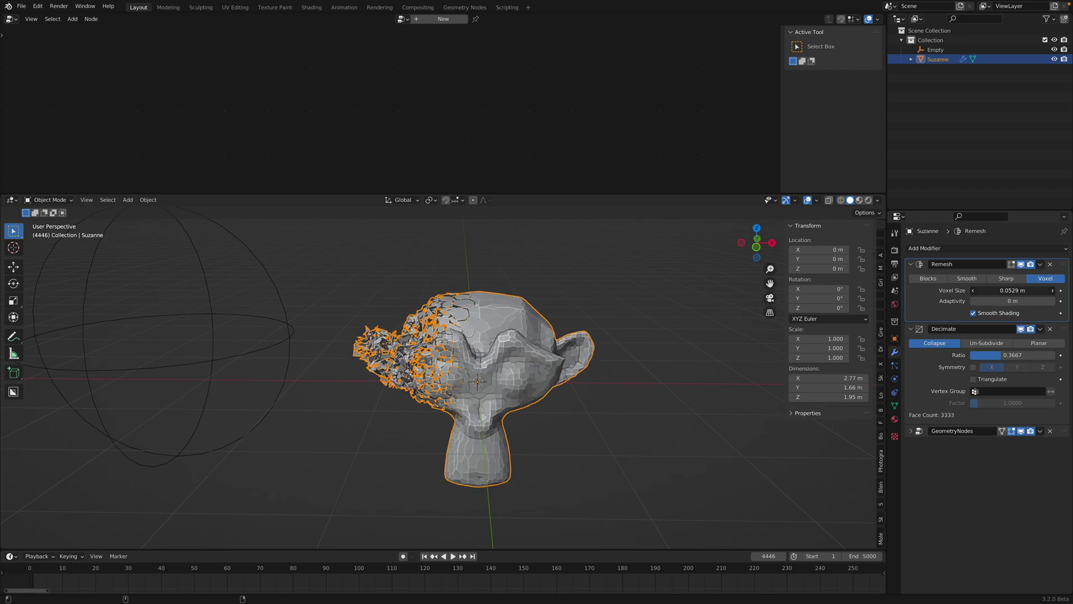
{"action": "left_click", "coordinate": [412, 257]}
Select the empty and move it toward Suzanne and back out to her side to test the dissolve
{"action": "middle_click_drag", "start_coordinate": [412, 257], "coordinate": [397, 318]}
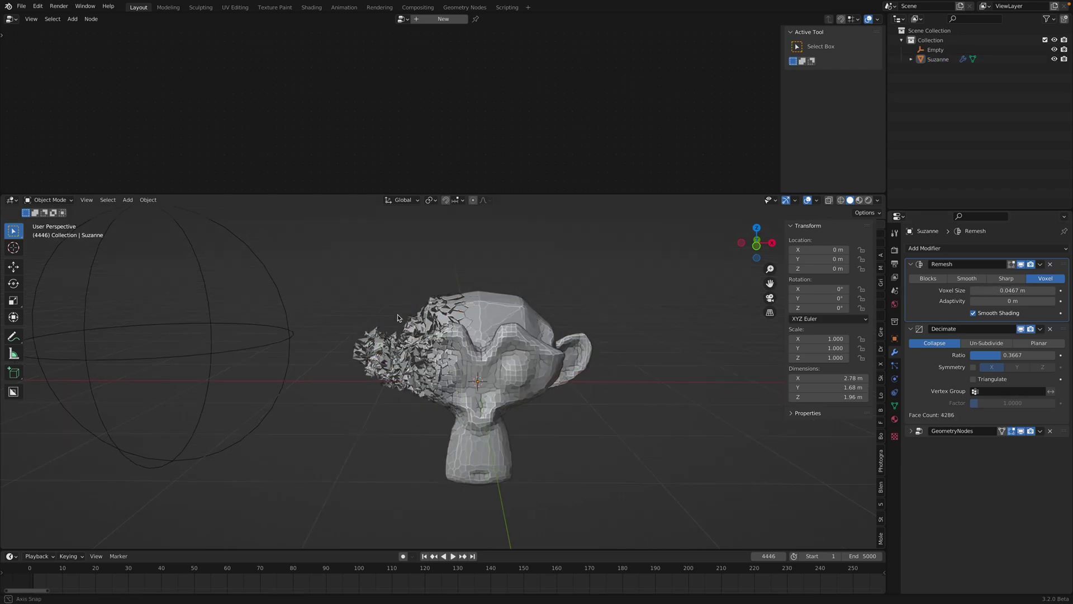
{"action": "left_click", "coordinate": [281, 289]}
{"action": "key", "text": "g"}
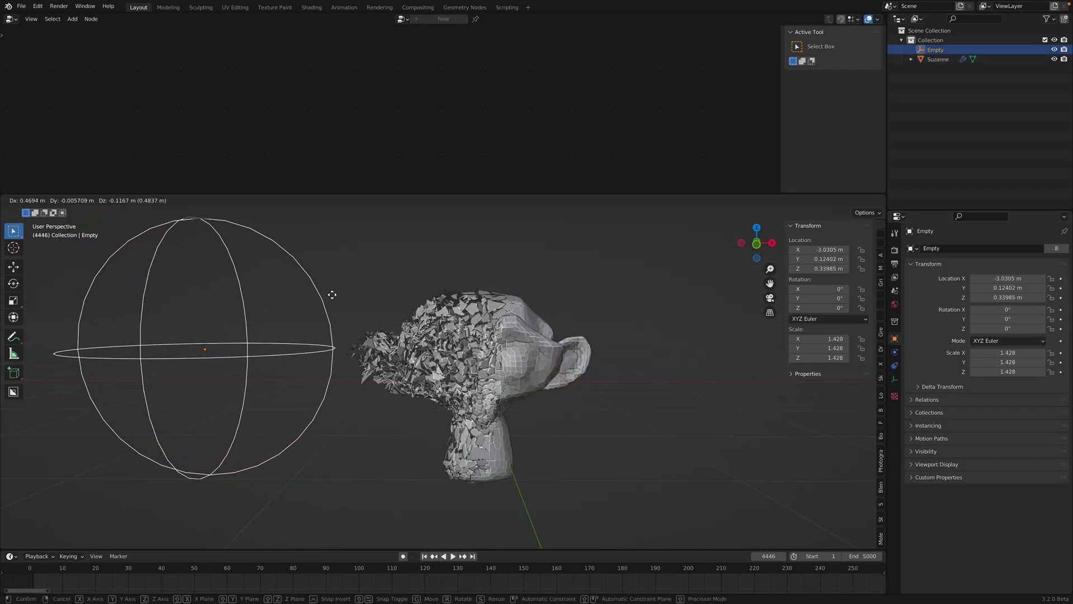
{"action": "left_click", "coordinate": [278, 291]}
{"action": "scroll", "coordinate": [274, 294], "scroll_direction": "down", "scroll_amount": 3}
{"action": "key", "text": "g"}
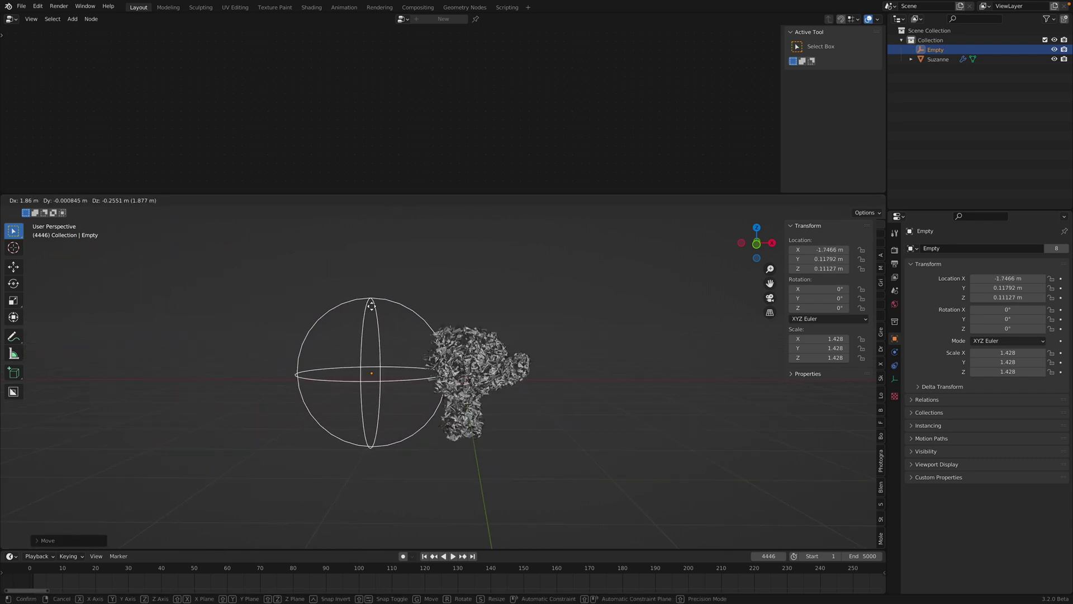
{"action": "left_click", "coordinate": [255, 292]}
Move the empty across Suzanne in further passes and leave it beside her at about X -2.90 m
{"action": "scroll", "coordinate": [268, 295], "scroll_direction": "up", "scroll_amount": 2}
{"action": "key", "text": "g"}
{"action": "left_click", "coordinate": [322, 302]}
{"action": "scroll", "coordinate": [321, 302], "scroll_direction": "up", "scroll_amount": 2}
{"action": "key", "text": "g"}
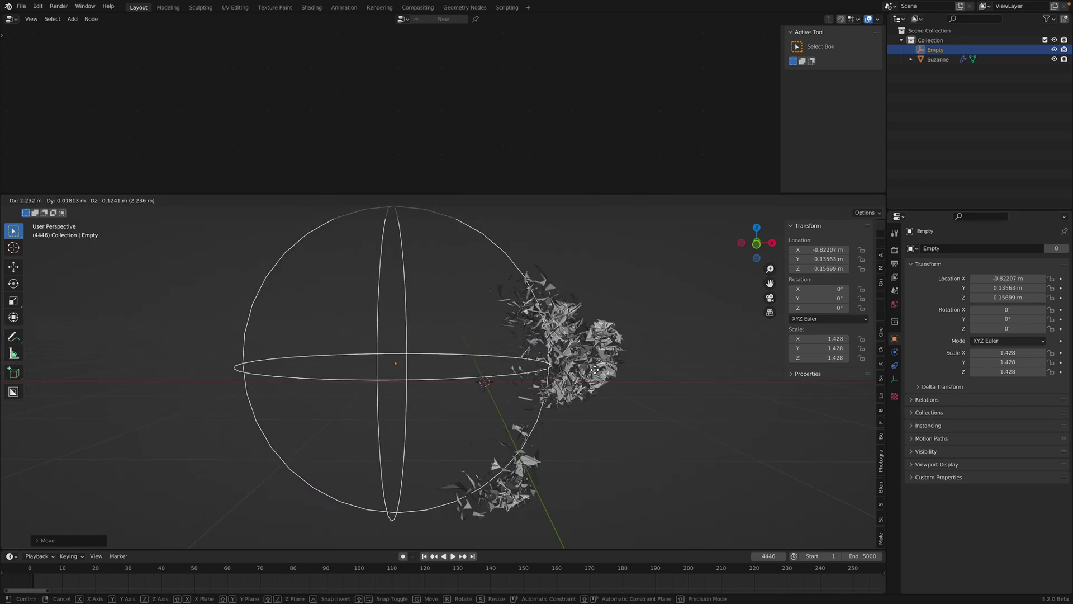
{"action": "left_click", "coordinate": [423, 341]}
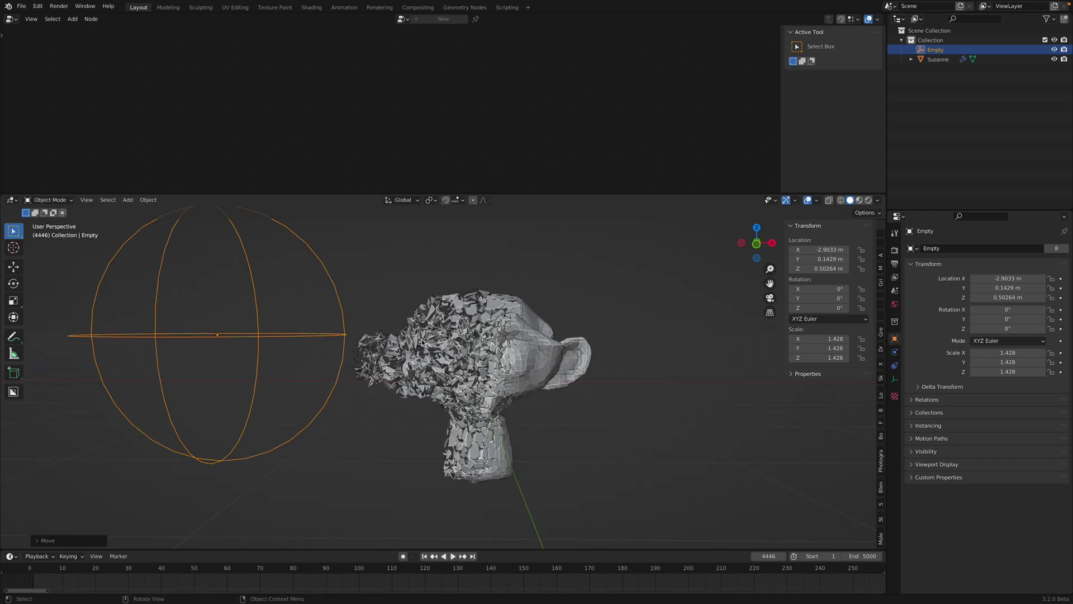
Reposition the empty beside Suzanne while viewing from other angles, leaving it at about X -3.50 m, Y 0.22 m, Z 0.20 m
{"action": "left_click", "coordinate": [757, 243]}
{"action": "middle_click_drag", "start_coordinate": [585, 358], "coordinate": [556, 340]}
{"action": "key", "text": "g"}
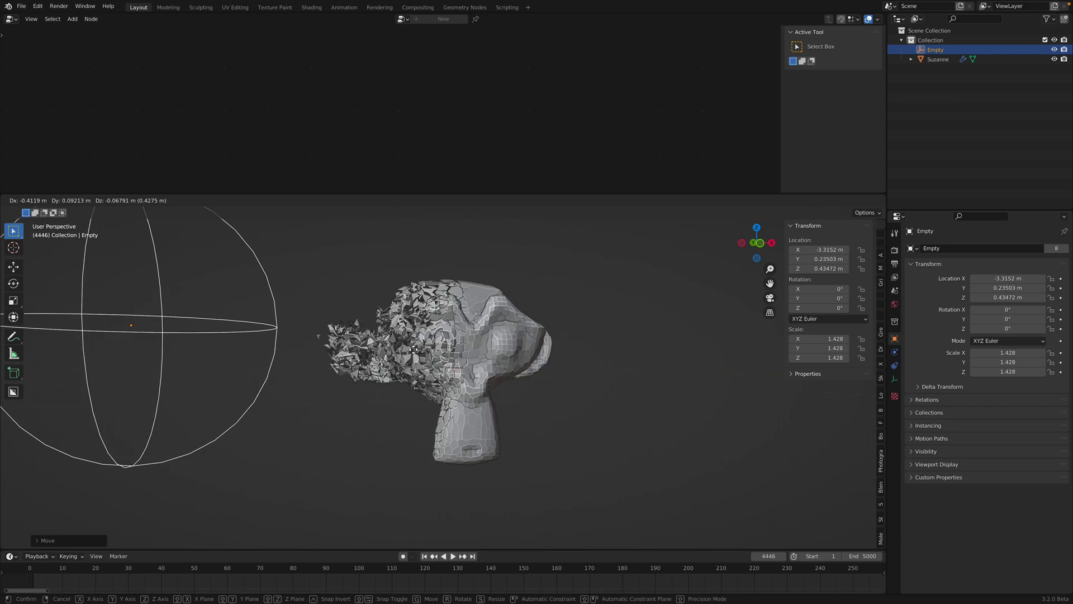
{"action": "left_click", "coordinate": [381, 353]}
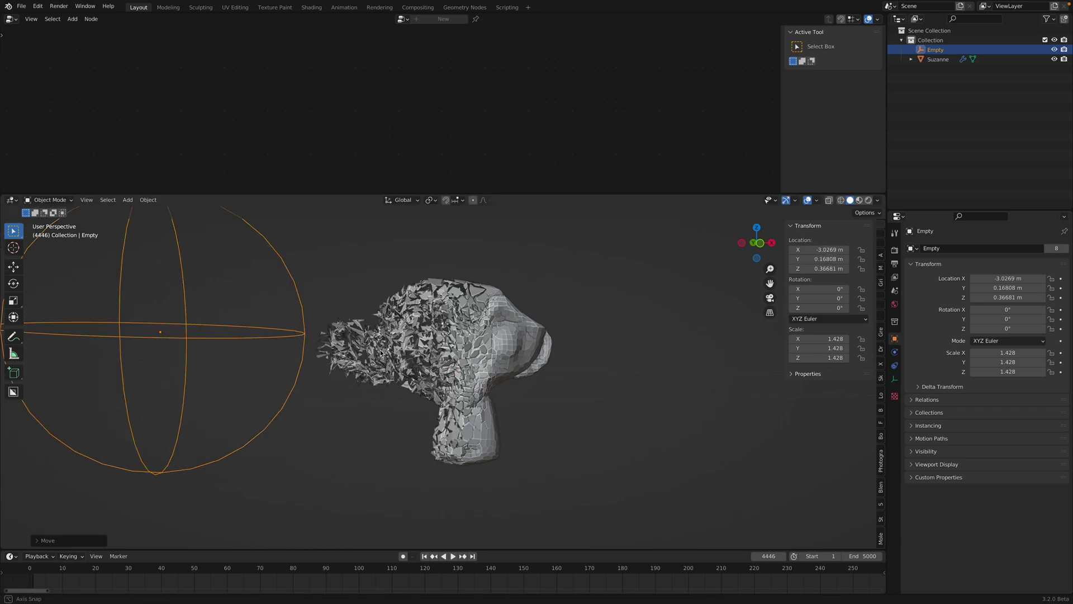
{"action": "mouse_move", "coordinate": [351, 347]}
{"action": "middle_mouse_down"}
{"action": "mouse_move", "coordinate": [338, 346]}
{"action": "mouse_move", "coordinate": [369, 346]}
{"action": "middle_mouse_up"}
{"action": "key", "text": "g"}
{"action": "left_click", "coordinate": [375, 358]}
{"action": "key", "text": "g"}
{"action": "left_click", "coordinate": [349, 314]}
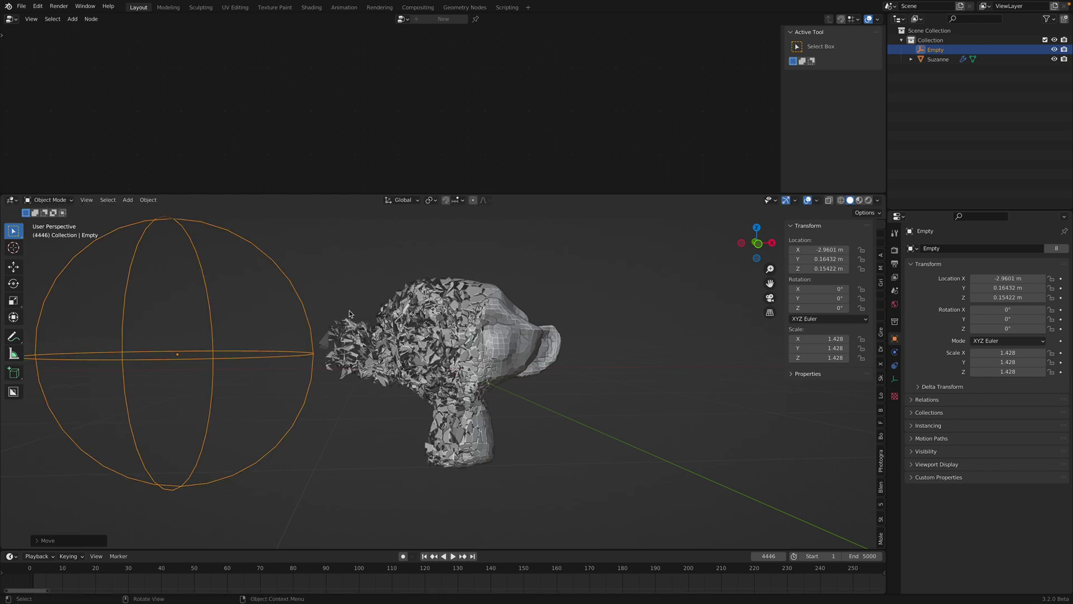
{"action": "key", "text": "g"}
{"action": "left_click", "coordinate": [313, 313]}
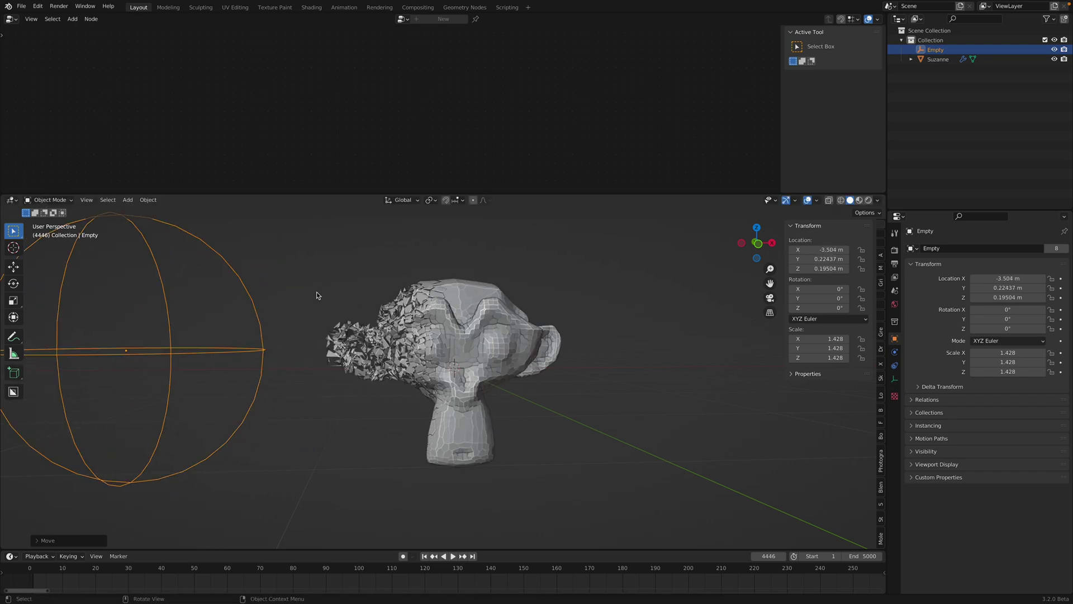
Show Suzanne's GeometryNodes network in an enlarged node editor and set the MOL_noise node's Detail to 15 and Distortion to 20.8
{"action": "left_click", "coordinate": [393, 344]}
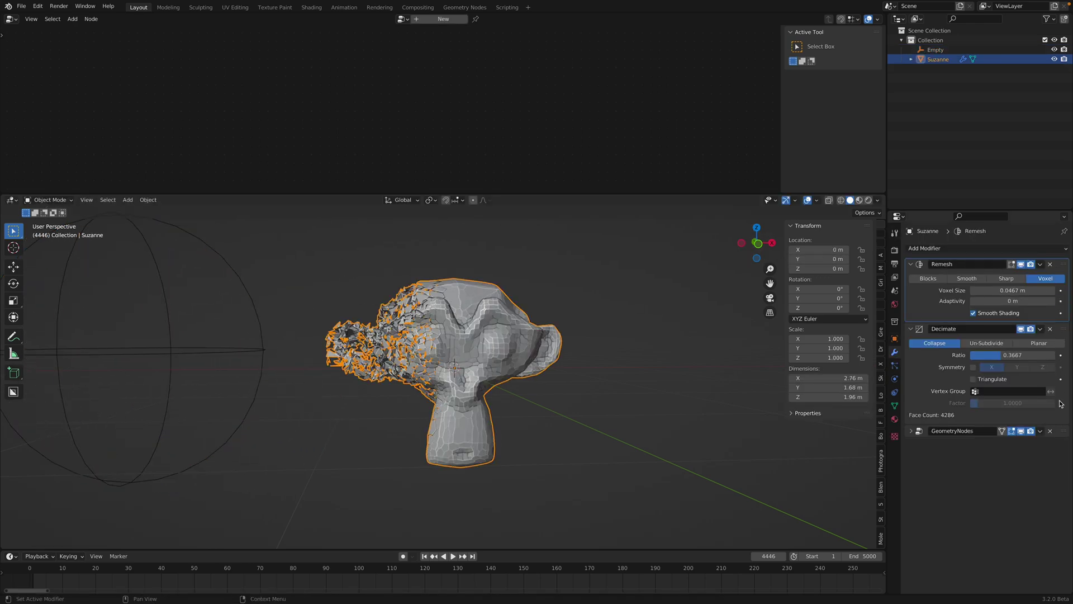
{"action": "left_click", "coordinate": [1063, 430]}
{"action": "left_click", "coordinate": [909, 432]}
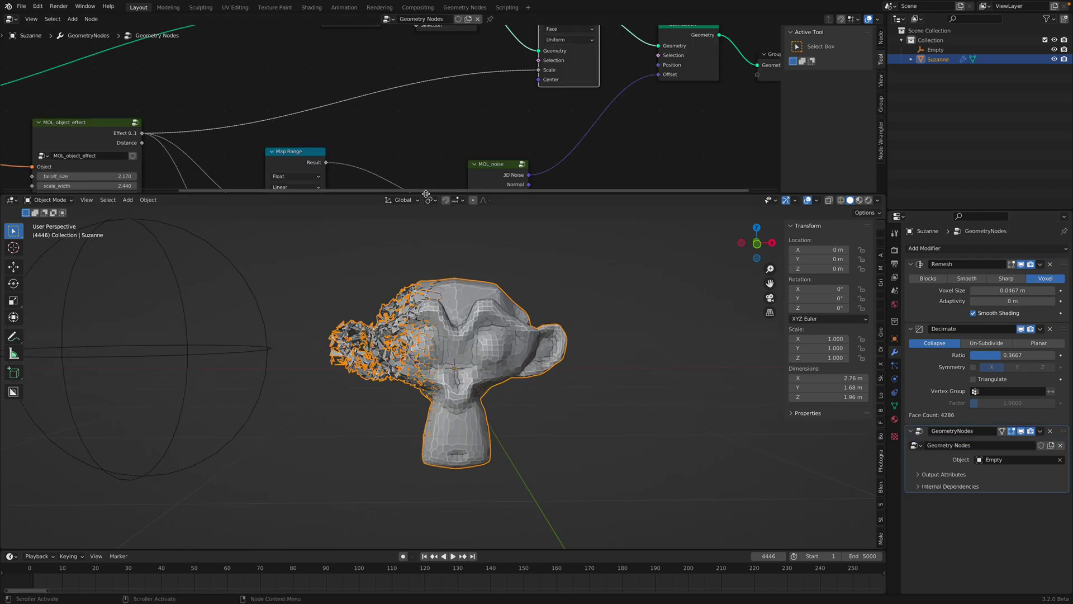
{"action": "left_click_drag", "start_coordinate": [426, 191], "coordinate": [426, 293]}
{"action": "scroll", "coordinate": [553, 201], "scroll_direction": "up", "scroll_amount": 2}
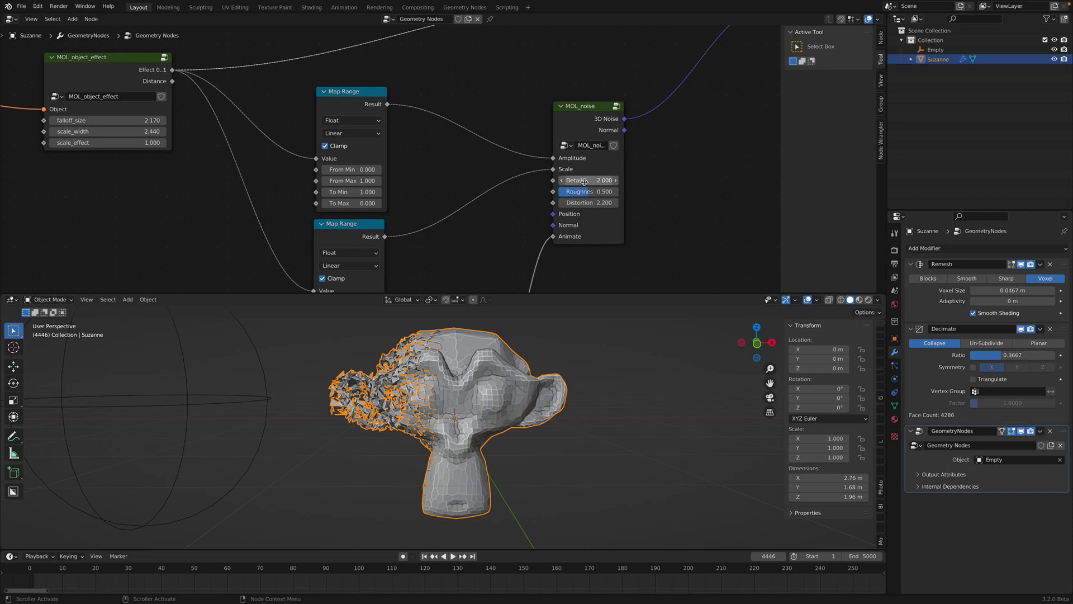
{"action": "left_click_drag", "start_coordinate": [597, 181], "coordinate": [609, 203]}
{"action": "middle_click_drag", "start_coordinate": [585, 341], "coordinate": [590, 343]}
Move the Group Output node away from the Set Position node to open a gap between them
{"action": "scroll", "coordinate": [580, 161], "scroll_direction": "down", "scroll_amount": 4}
{"action": "middle_click_drag", "start_coordinate": [733, 104], "coordinate": [506, 221]}
{"action": "scroll", "coordinate": [495, 215], "scroll_direction": "up", "scroll_amount": 3}
{"action": "left_click_drag", "start_coordinate": [531, 153], "coordinate": [533, 155]}
{"action": "middle_click_drag", "start_coordinate": [420, 248], "coordinate": [373, 216]}
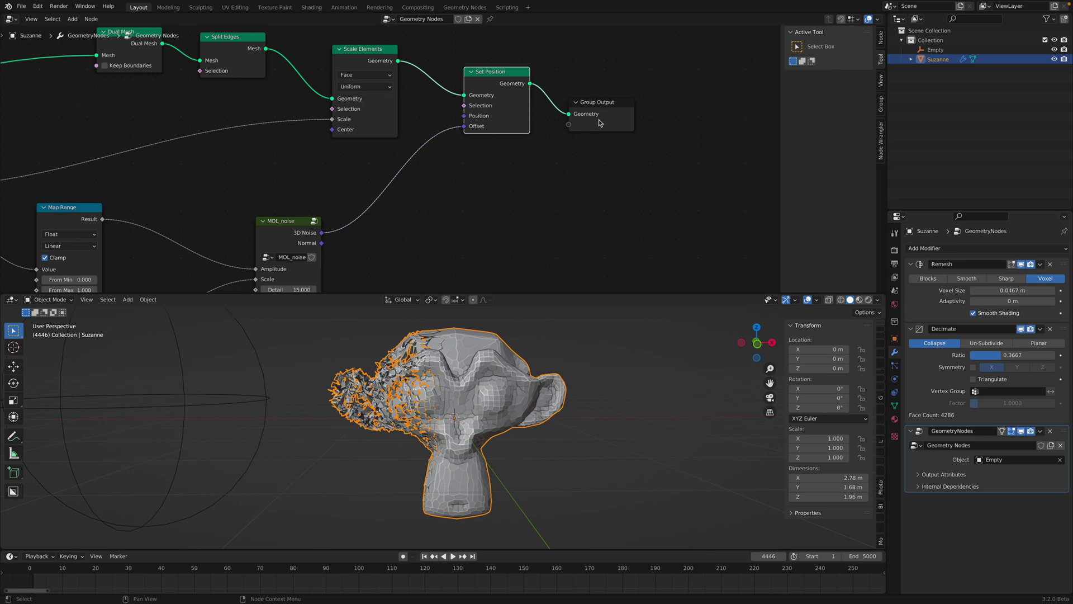
{"action": "left_click_drag", "start_coordinate": [598, 121], "coordinate": [689, 142]}
{"action": "key", "text": "shift+d"}
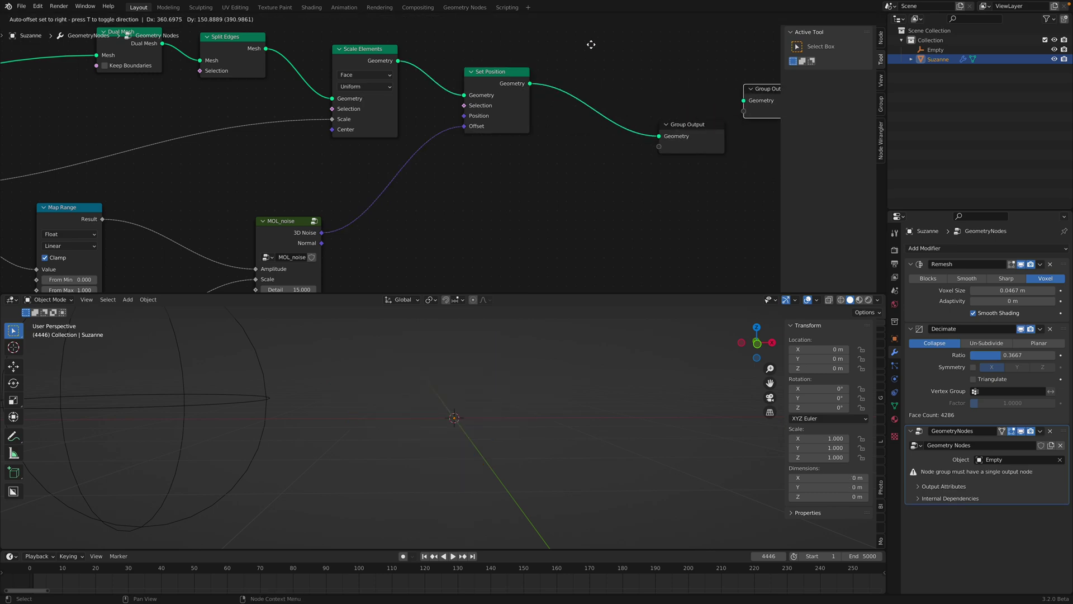
{"action": "left_click", "coordinate": [591, 45]}
{"action": "key", "text": "x"}
Insert a duplicate of Set Position before the Group Output and set its Offset to X -0.38 m, Y 0.04 m, Z -0.32 m
{"action": "left_click", "coordinate": [498, 78]}
{"action": "key", "text": "shift+d"}
{"action": "left_click", "coordinate": [595, 98]}
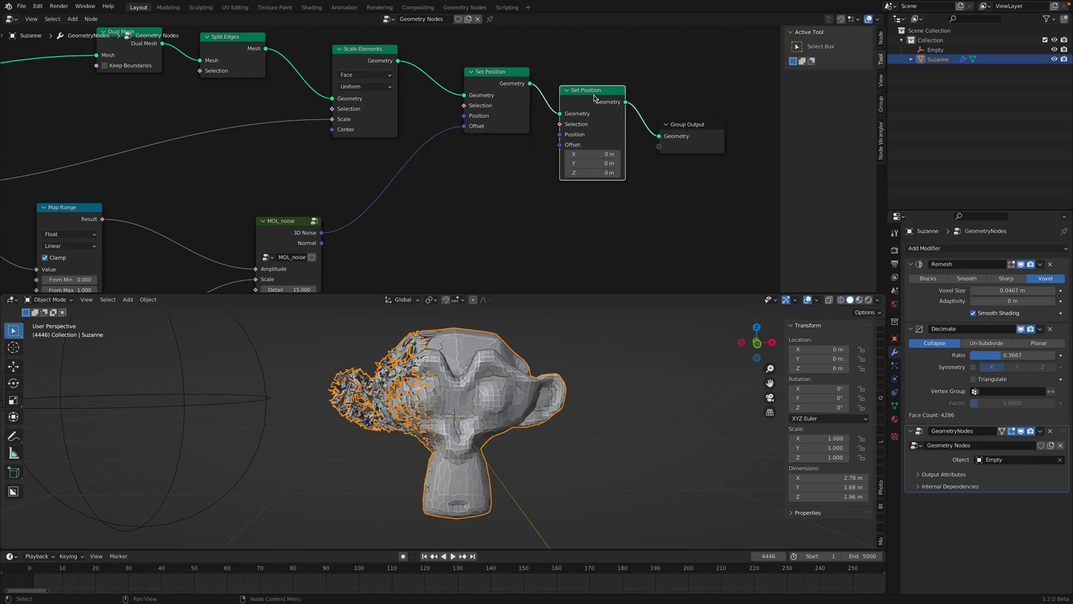
{"action": "middle_click_drag", "start_coordinate": [558, 151], "coordinate": [561, 121]}
{"action": "mouse_move", "coordinate": [592, 128]}
{"action": "left_mouse_down"}
{"action": "mouse_move", "coordinate": [647, 128]}
{"action": "mouse_move", "coordinate": [572, 128]}
{"action": "mouse_move", "coordinate": [632, 139]}
{"action": "mouse_move", "coordinate": [579, 144]}
{"action": "left_mouse_up"}
{"action": "scroll", "coordinate": [546, 121], "scroll_direction": "down", "scroll_amount": 1}
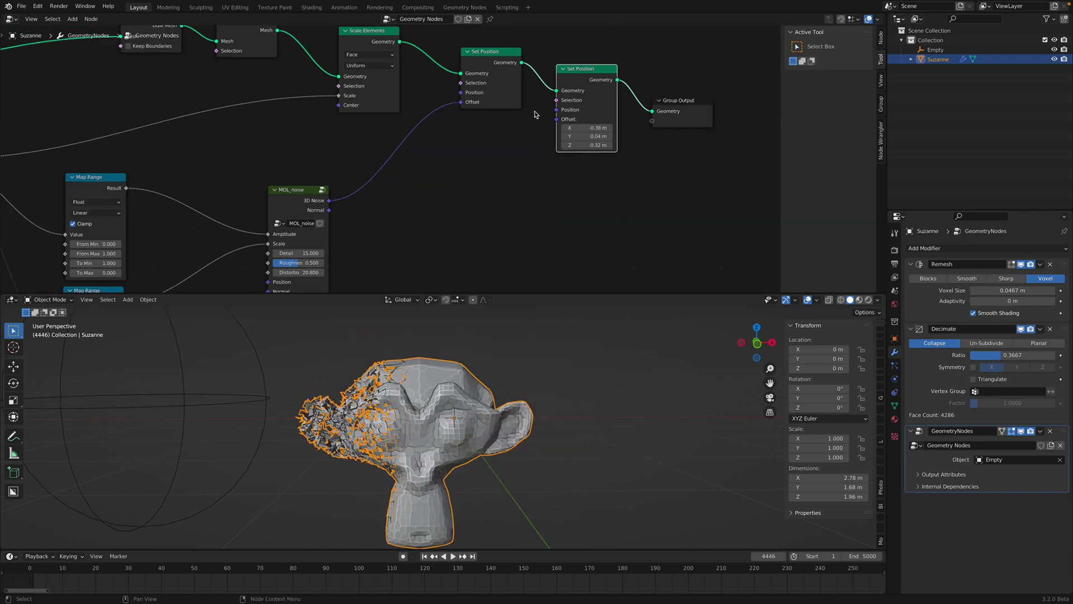
Nudge the Scale Elements node and move the Group Output farther away from the second Set Position node
{"action": "middle_click_drag", "start_coordinate": [483, 119], "coordinate": [457, 138]}
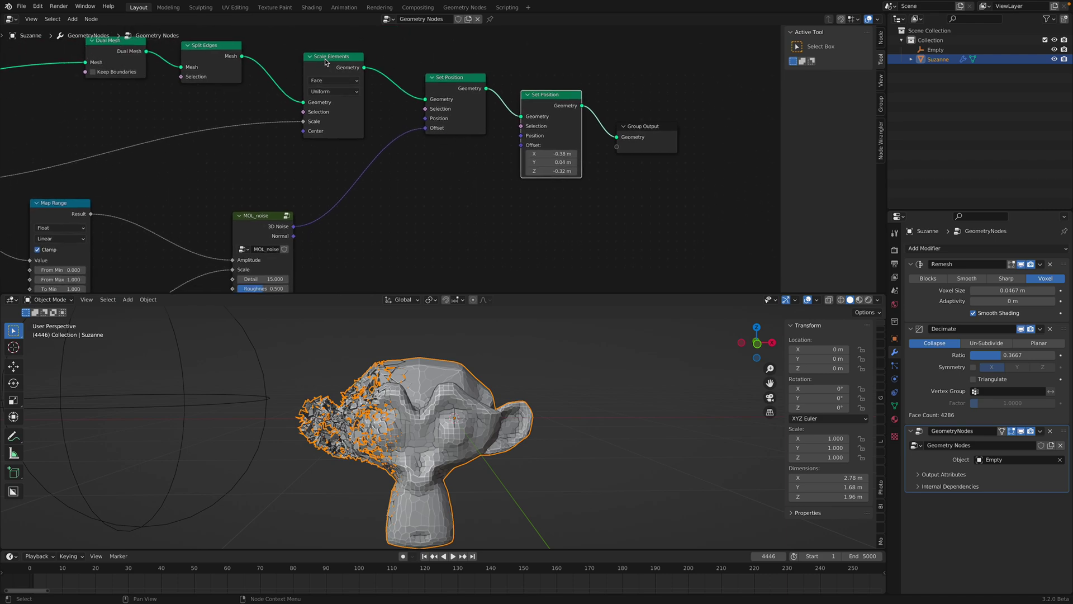
{"action": "left_click_drag", "start_coordinate": [325, 58], "coordinate": [324, 53]}
{"action": "left_click_drag", "start_coordinate": [654, 128], "coordinate": [713, 136]}
{"action": "key", "text": "shift+a"}
{"action": "left_click", "coordinate": [634, 111]}
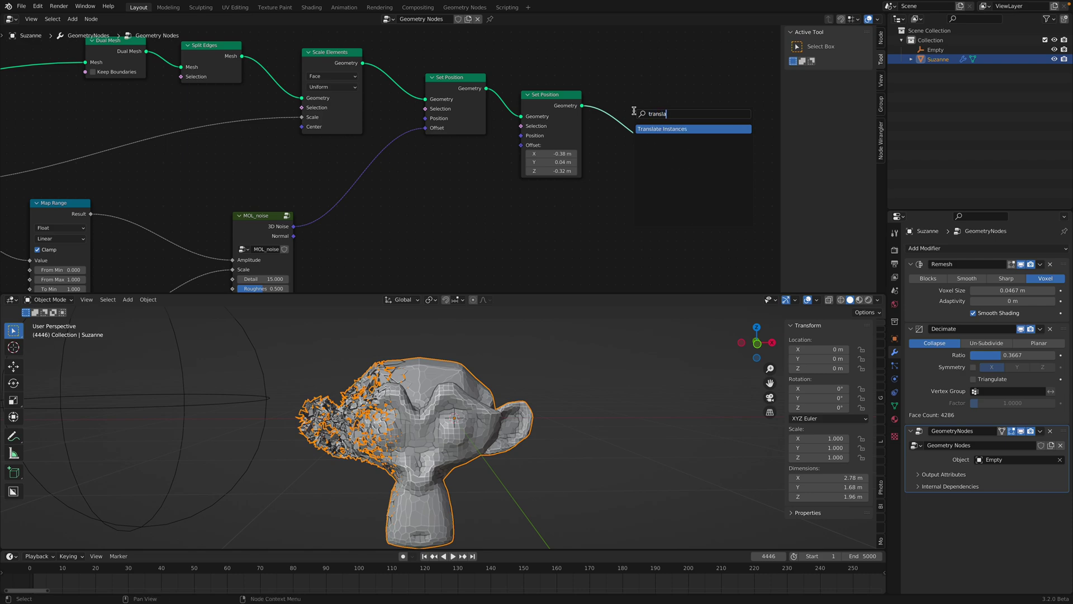
{"action": "key", "text": "Escape"}
{"action": "left_click_drag", "start_coordinate": [344, 63], "coordinate": [342, 63]}
{"action": "middle_click_drag", "start_coordinate": [339, 101], "coordinate": [413, 92]}
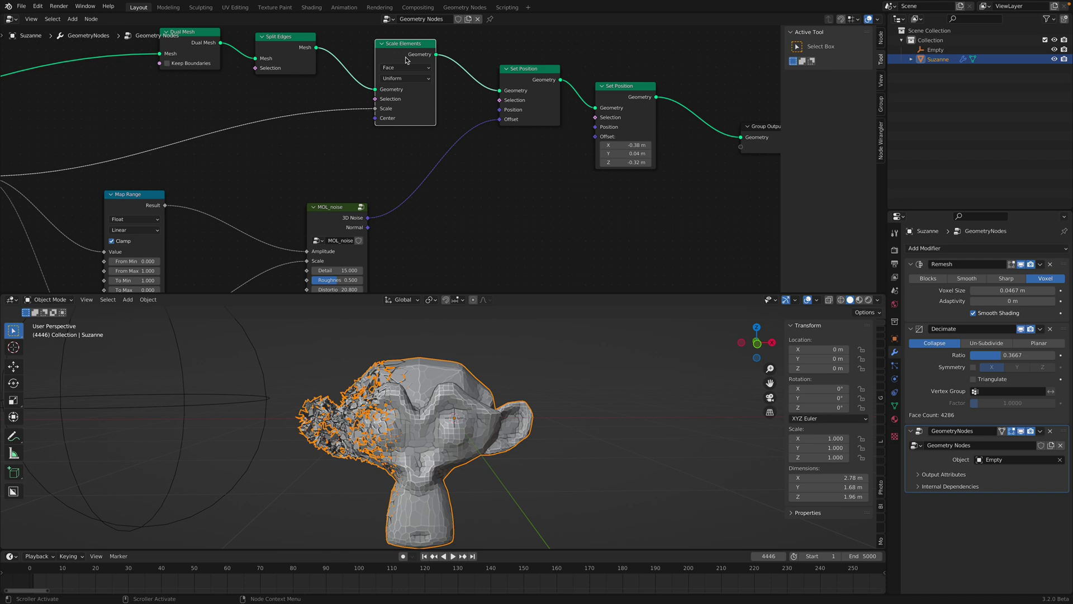
{"action": "scroll", "coordinate": [440, 173], "scroll_direction": "down", "scroll_amount": 2}
{"action": "middle_click_drag", "start_coordinate": [440, 175], "coordinate": [450, 103]}
{"action": "scroll", "coordinate": [306, 394], "scroll_direction": "down", "scroll_amount": 1}
Move the empty through Suzanne and back, leaving it at about X -3.29 m, Y 0.17 m, Z -0.11 m
{"action": "middle_click_drag", "start_coordinate": [355, 374], "coordinate": [291, 379]}
{"action": "left_click", "coordinate": [290, 371]}
{"action": "scroll", "coordinate": [291, 372], "scroll_direction": "down", "scroll_amount": 2}
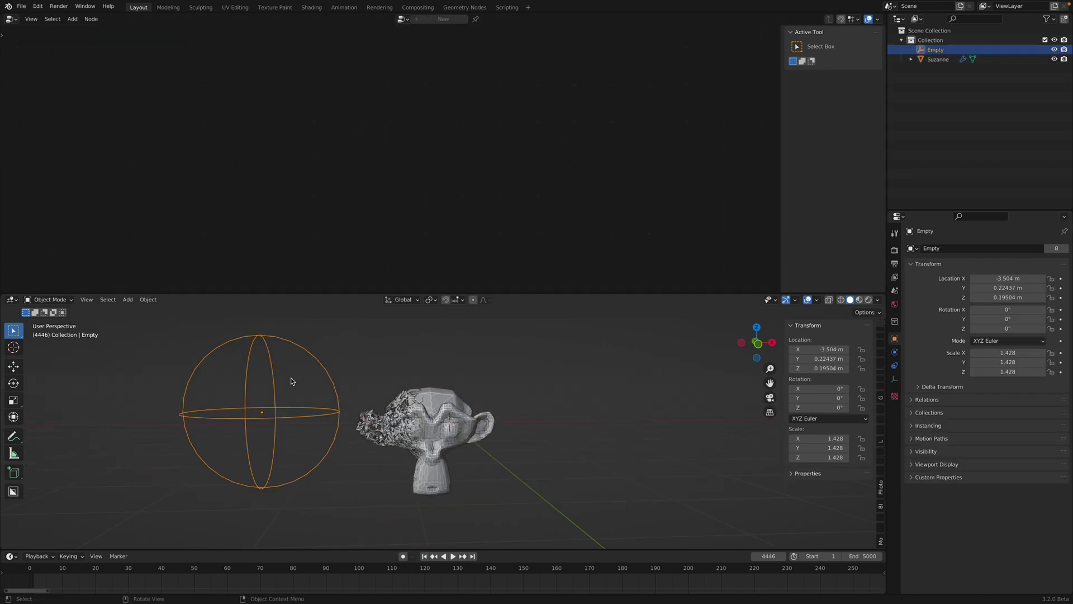
{"action": "key", "text": "g"}
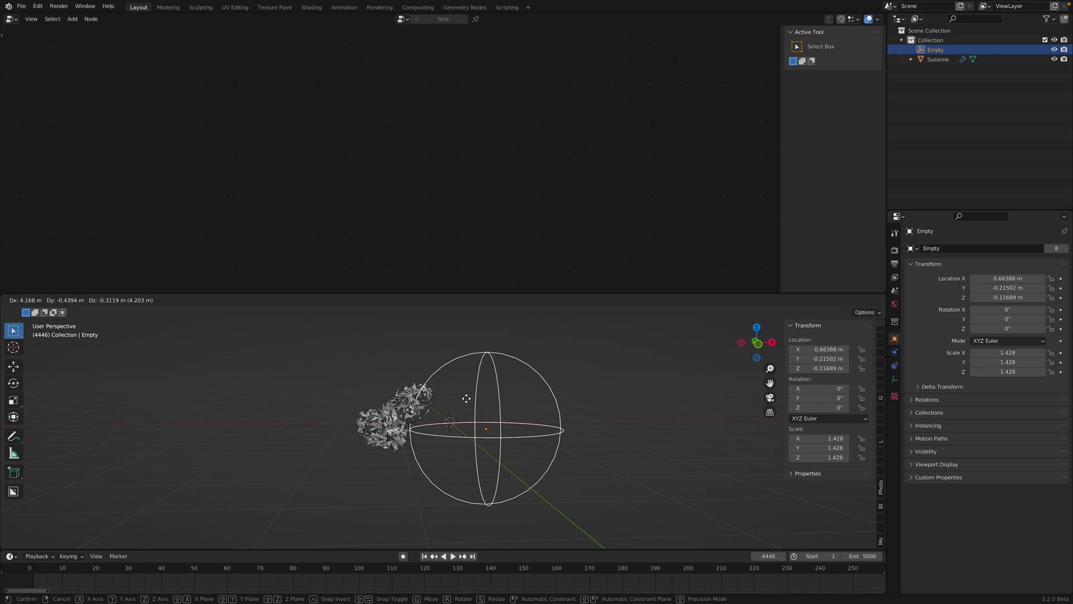
{"action": "left_click", "coordinate": [259, 371]}
{"action": "scroll", "coordinate": [335, 371], "scroll_direction": "up", "scroll_amount": 3}
{"action": "middle_click_drag", "start_coordinate": [400, 373], "coordinate": [467, 394]}
{"action": "scroll", "coordinate": [430, 366], "scroll_direction": "down", "scroll_amount": 1}
{"action": "key", "text": "g"}
{"action": "left_click", "coordinate": [463, 394]}
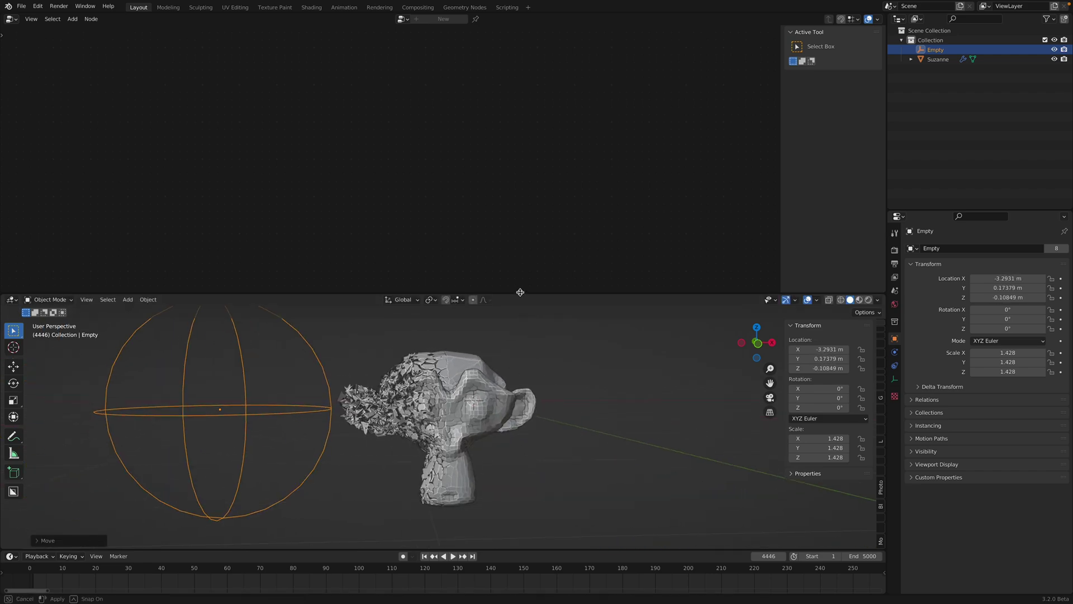
Select Suzanne and resize the editor areas to show her full node network above the viewport
{"action": "left_click_drag", "start_coordinate": [520, 293], "coordinate": [523, 203]}
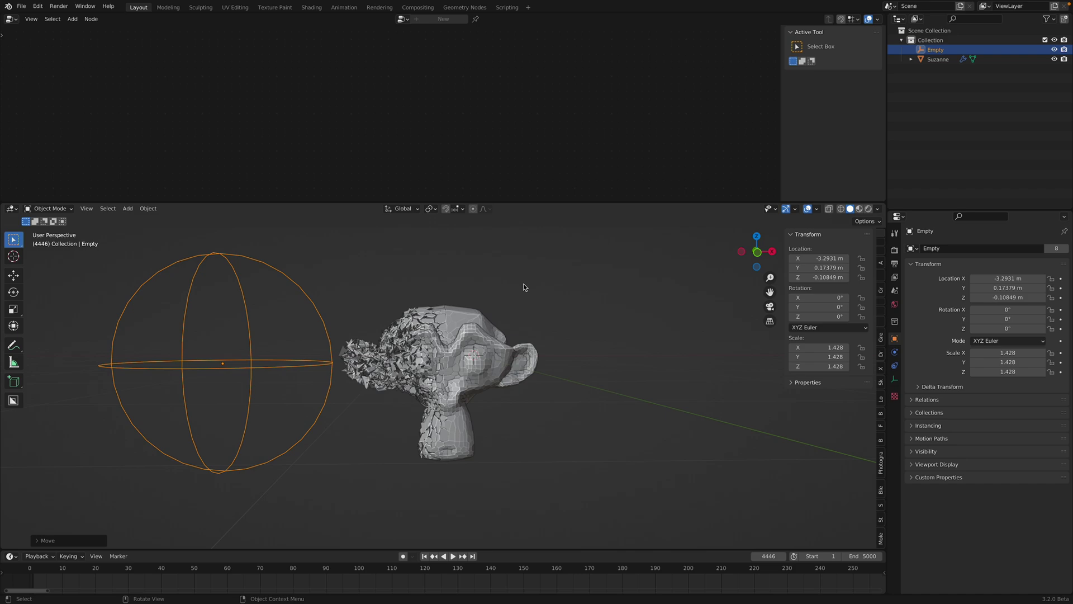
{"action": "middle_click_drag", "start_coordinate": [501, 298], "coordinate": [467, 337]}
{"action": "left_click", "coordinate": [469, 338]}
{"action": "scroll", "coordinate": [469, 103], "scroll_direction": "down", "scroll_amount": 3}
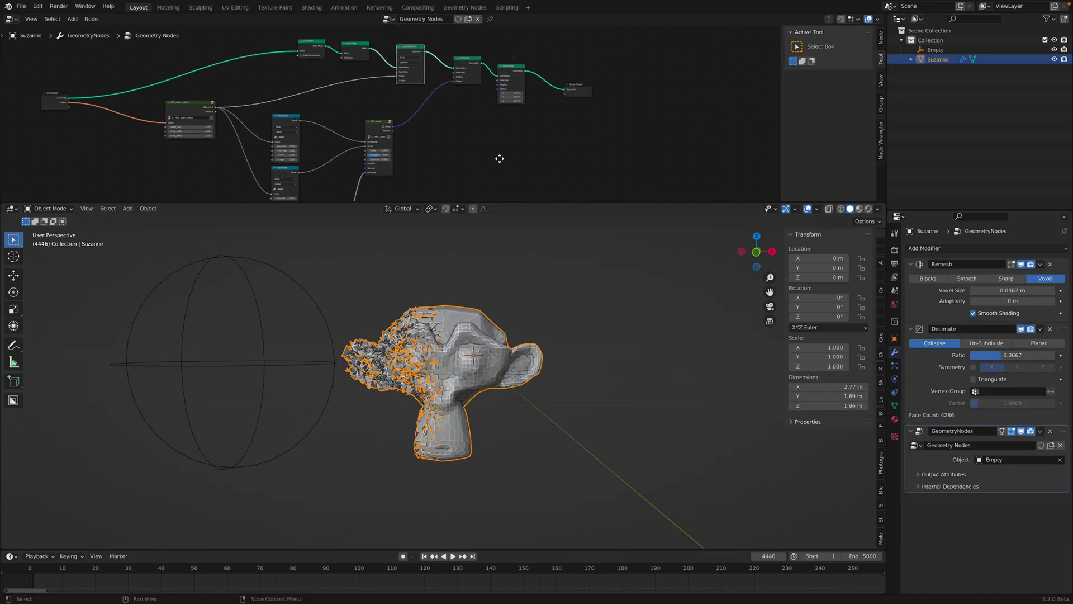
{"action": "left_click_drag", "start_coordinate": [515, 203], "coordinate": [515, 298]}
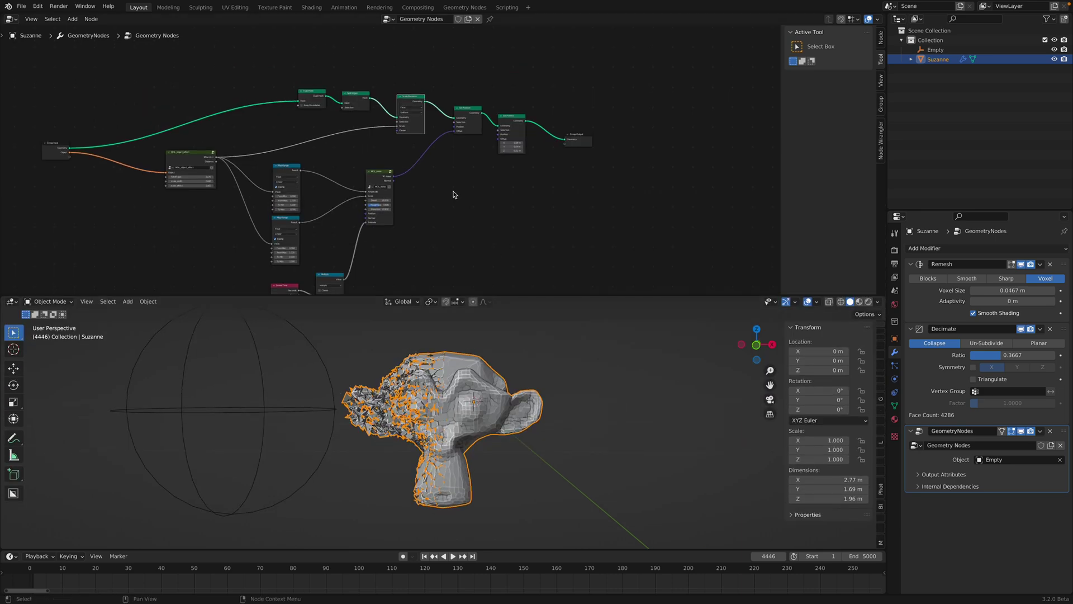
{"action": "scroll", "coordinate": [386, 107], "scroll_direction": "up", "scroll_amount": 3}
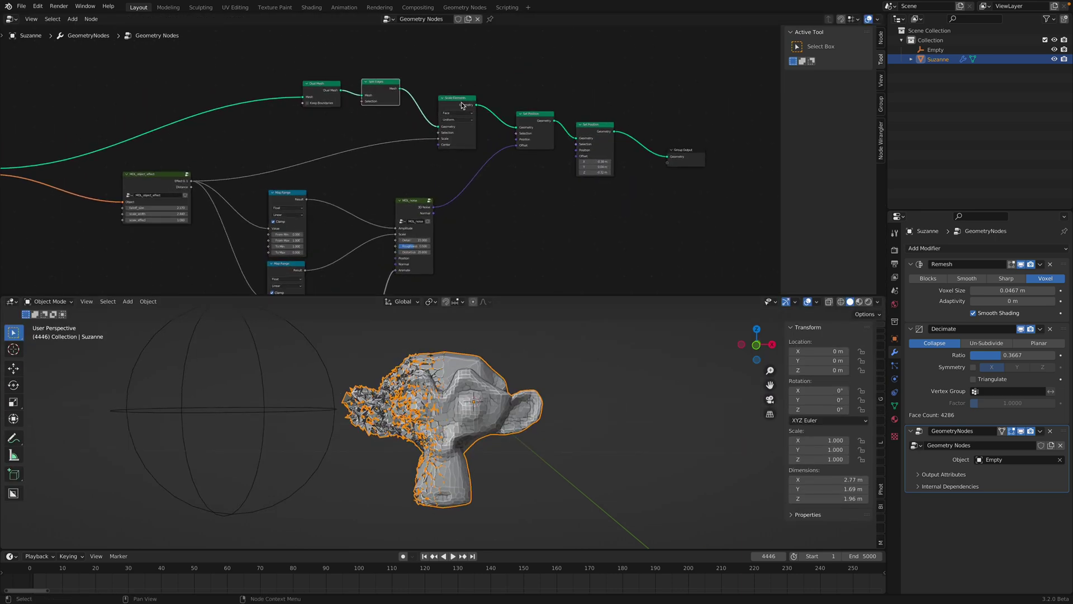
Nudge the first Set Position node and give the Geometry Nodes group a fake user
{"action": "left_click_drag", "start_coordinate": [538, 121], "coordinate": [537, 114]}
{"action": "left_click", "coordinate": [458, 18]}
{"action": "scroll", "coordinate": [480, 174], "scroll_direction": "down", "scroll_amount": 2}
{"action": "middle_click_drag", "start_coordinate": [481, 175], "coordinate": [476, 131]}
{"action": "scroll", "coordinate": [476, 131], "scroll_direction": "down", "scroll_amount": 1}
{"action": "middle_click_drag", "start_coordinate": [540, 393], "coordinate": [600, 333]}
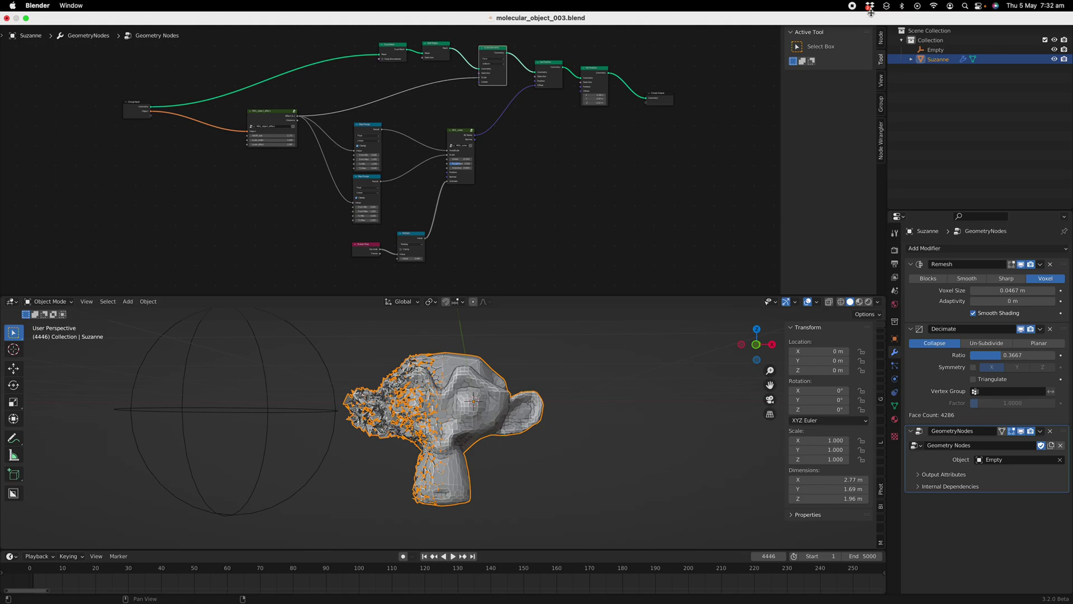